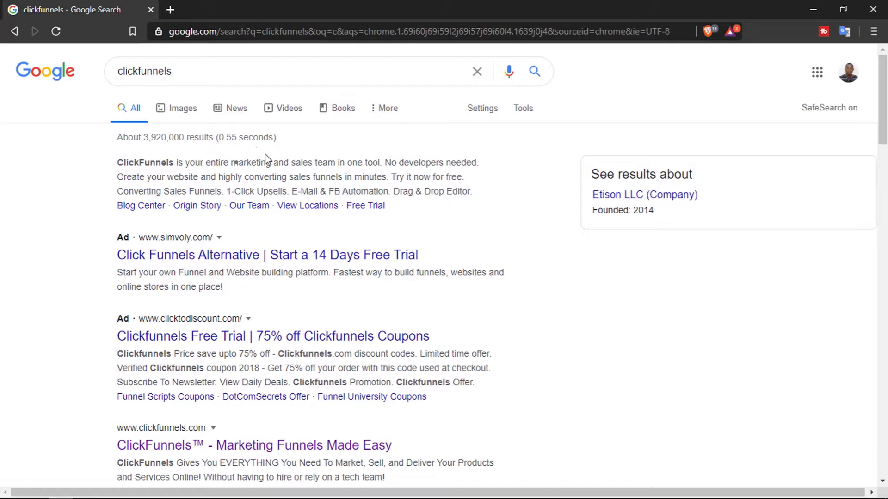
- Open the official ClickFunnels website from the "Marketing Funnels Made Easy" search result
{"action": "left_click_drag", "start_coordinate": [218, 176], "coordinate": [337, 175]}
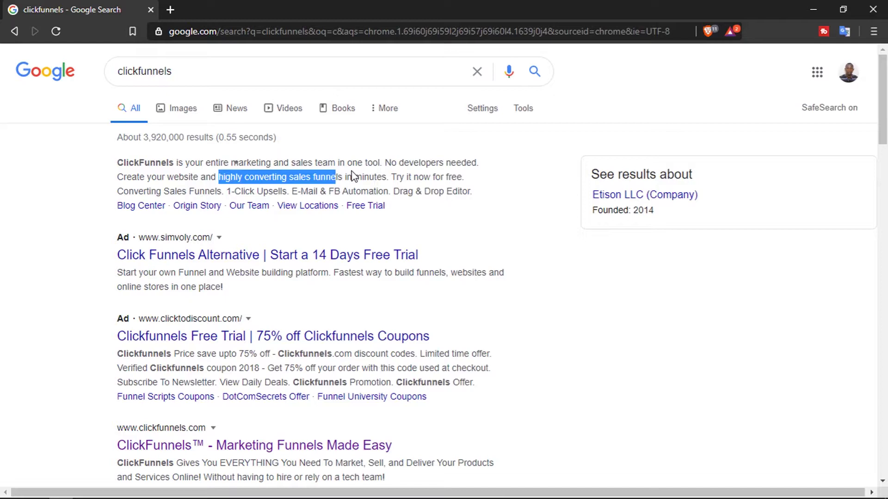
{"action": "left_click", "coordinate": [298, 179]}
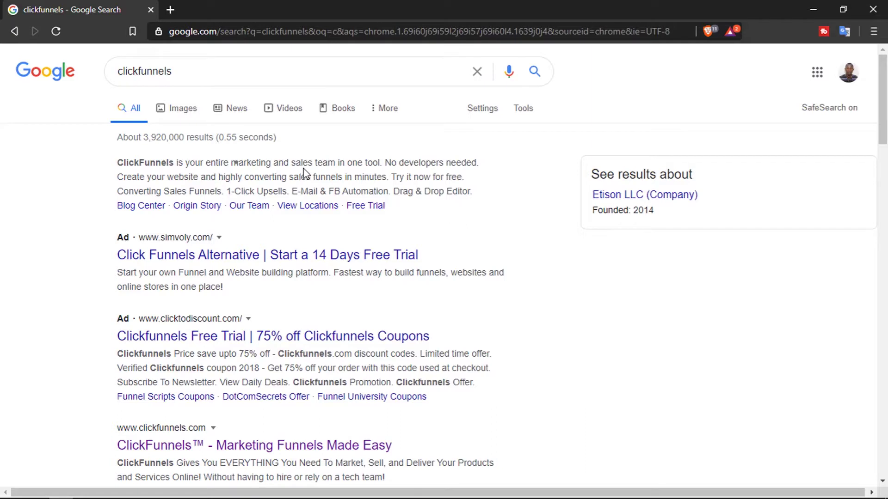
{"action": "scroll", "coordinate": [426, 234], "scroll_direction": "down", "scroll_amount": 4}
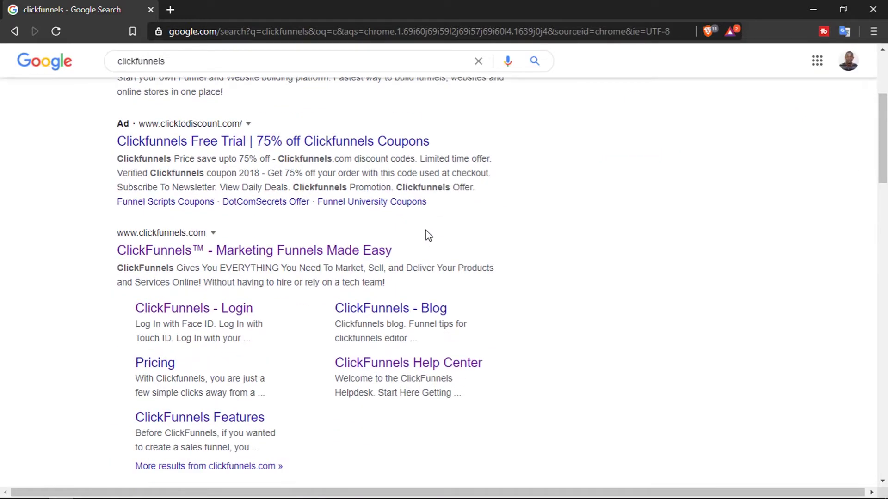
{"action": "double_click", "coordinate": [175, 56]}
{"action": "left_click", "coordinate": [703, 319]}
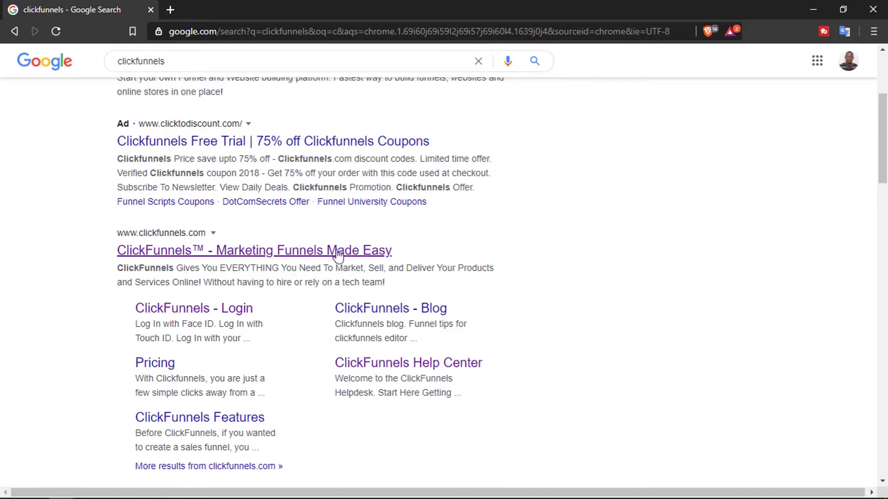
{"action": "left_click", "coordinate": [300, 250]}
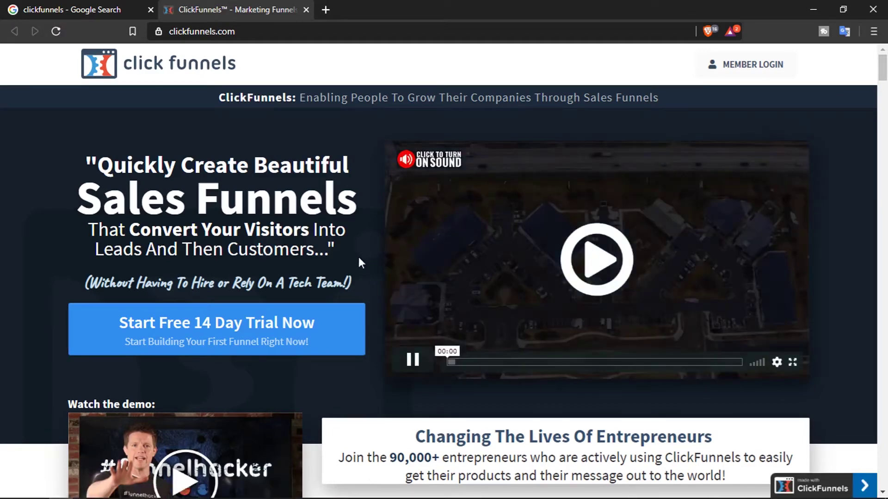
- Examine the ClickFunnels homepage sections explaining what a funnel is, the included tools and strategies, and lead generation
{"action": "scroll", "coordinate": [360, 262], "scroll_direction": "down", "scroll_amount": 8}
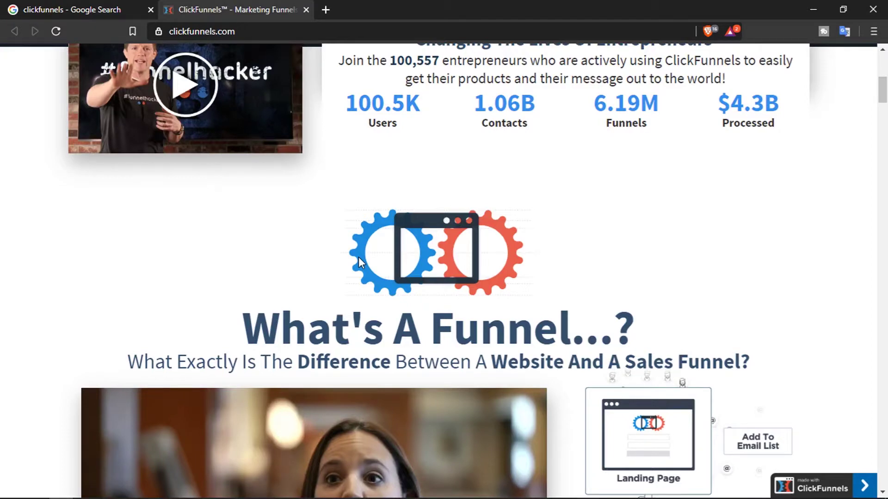
{"action": "scroll", "coordinate": [460, 206], "scroll_direction": "down", "scroll_amount": 7}
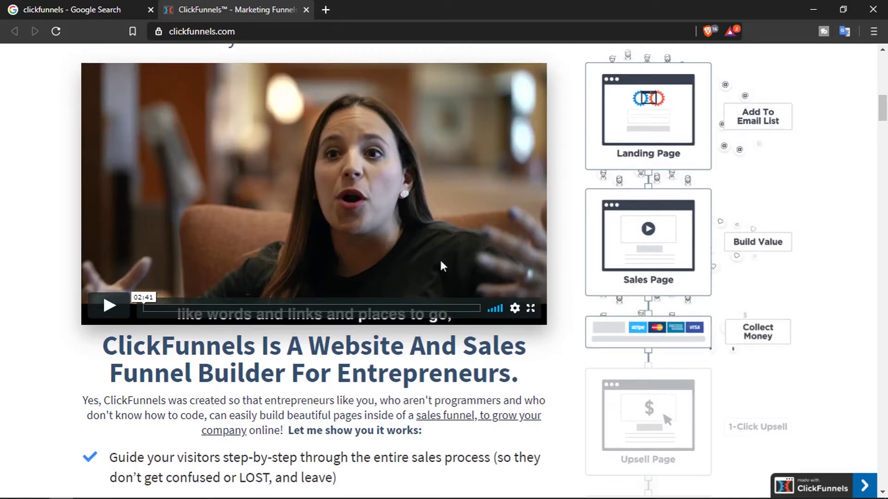
{"action": "scroll", "coordinate": [441, 263], "scroll_direction": "down", "scroll_amount": 3}
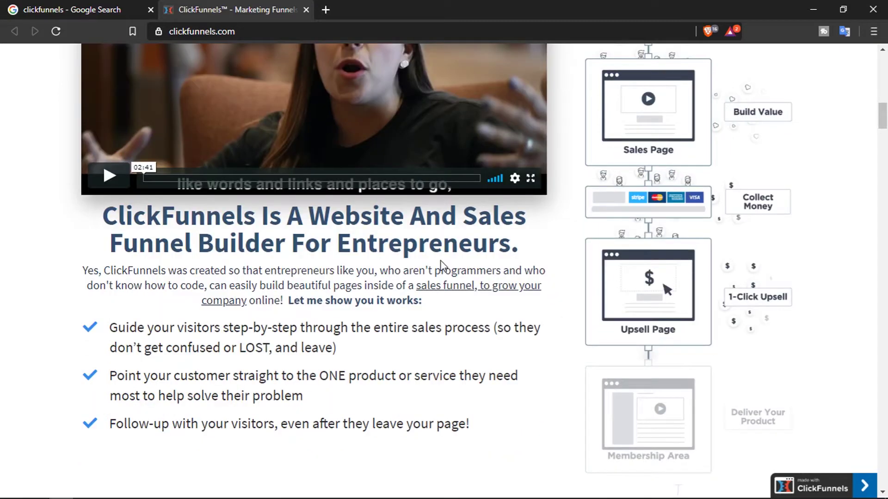
{"action": "scroll", "coordinate": [440, 265], "scroll_direction": "down", "scroll_amount": 8}
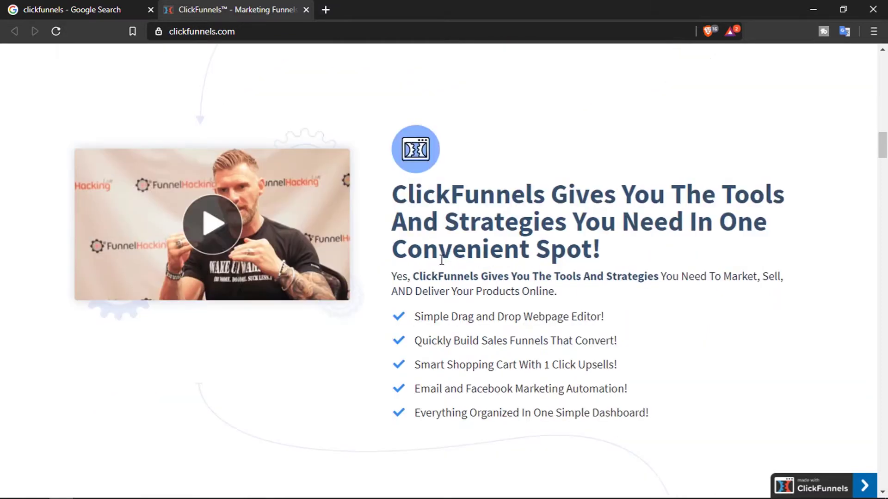
{"action": "scroll", "coordinate": [441, 260], "scroll_direction": "down", "scroll_amount": 2}
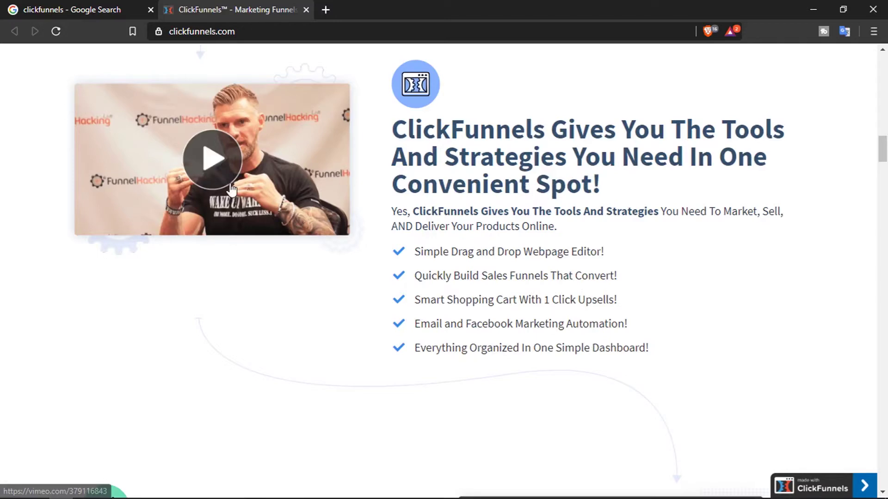
{"action": "scroll", "coordinate": [526, 258], "scroll_direction": "down", "scroll_amount": 5}
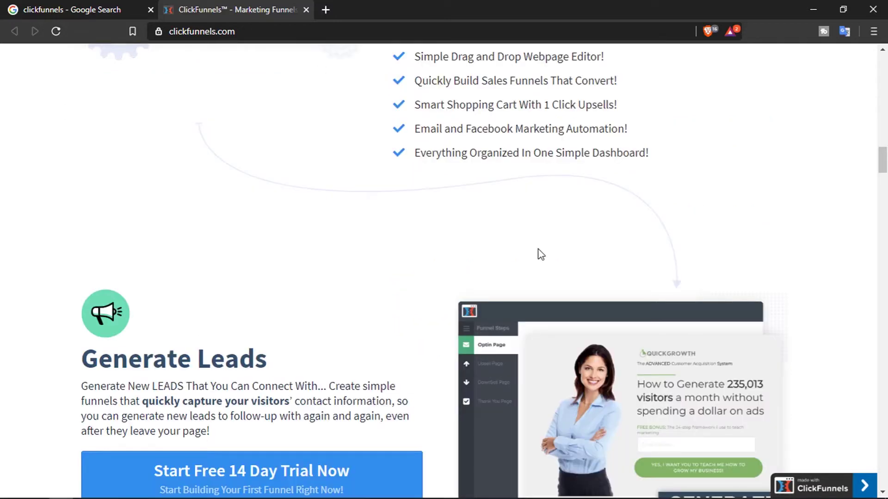
{"action": "scroll", "coordinate": [134, 276], "scroll_direction": "down", "scroll_amount": 6}
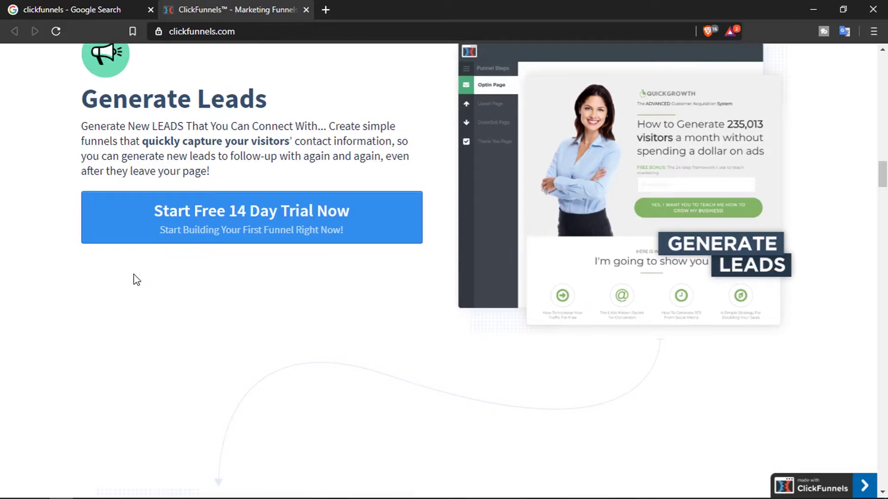
{"action": "scroll", "coordinate": [103, 223], "scroll_direction": "up", "scroll_amount": 3}
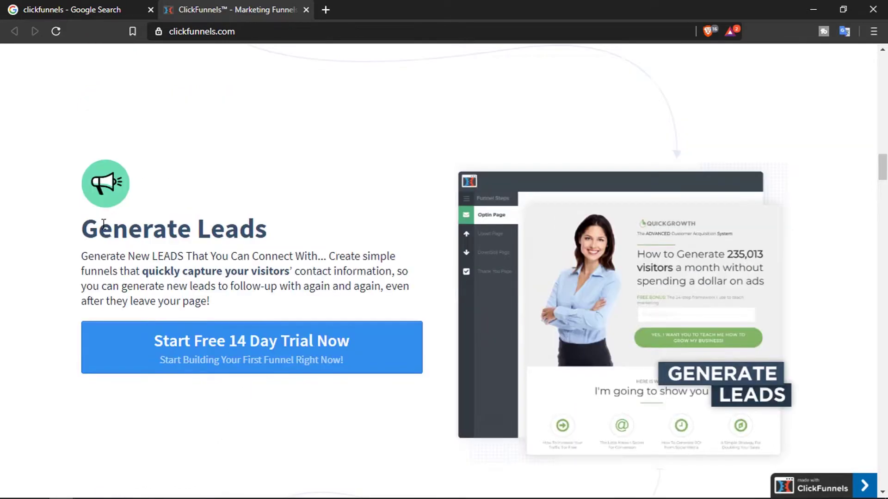
{"action": "triple_click", "coordinate": [103, 224]}
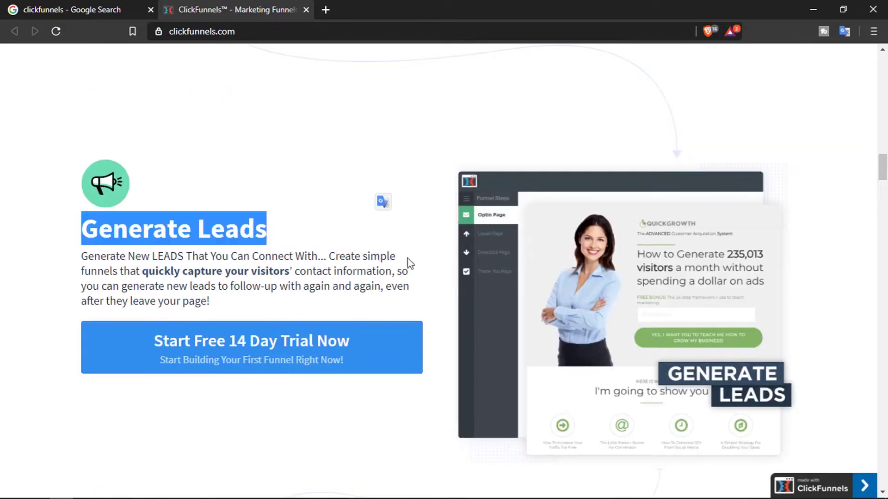
{"action": "left_click", "coordinate": [354, 283]}
- Read the homepage sections on selling products and on Follow-Up Funnels
{"action": "scroll", "coordinate": [401, 269], "scroll_direction": "down", "scroll_amount": 9}
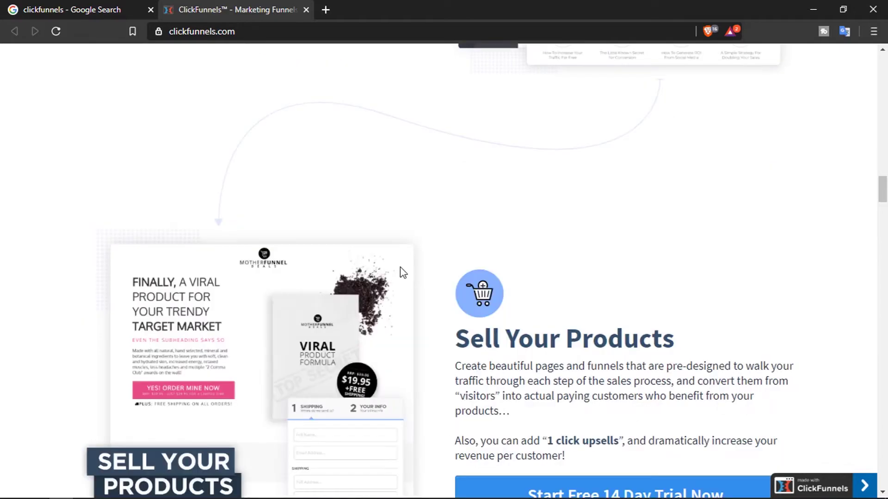
{"action": "scroll", "coordinate": [402, 272], "scroll_direction": "down", "scroll_amount": 4}
{"action": "left_click_drag", "start_coordinate": [456, 144], "coordinate": [674, 145]}
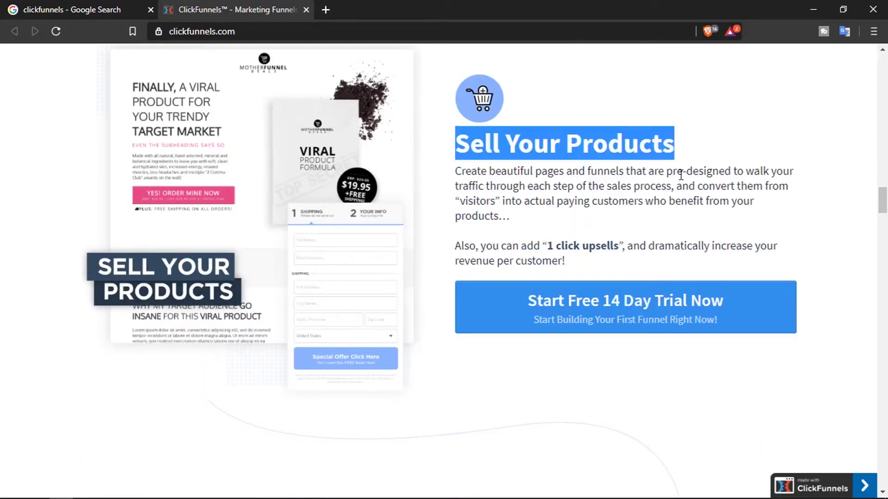
{"action": "scroll", "coordinate": [582, 192], "scroll_direction": "up", "scroll_amount": 2}
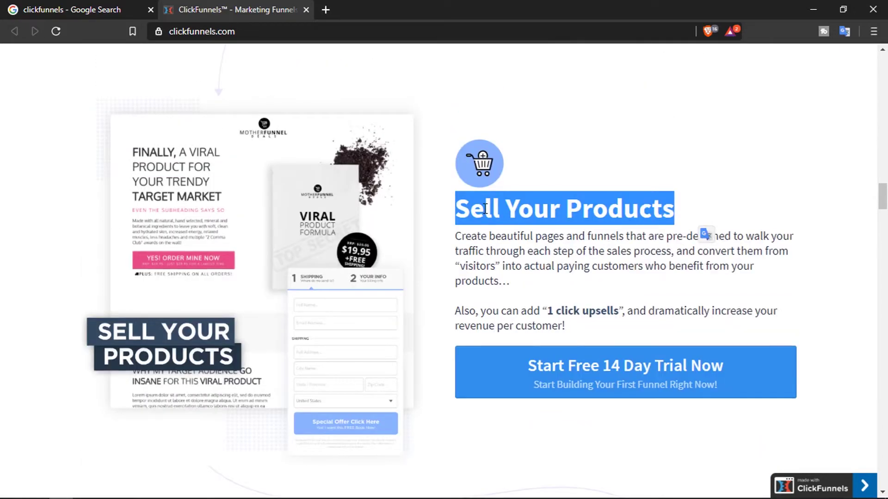
{"action": "scroll", "coordinate": [457, 215], "scroll_direction": "down", "scroll_amount": 1}
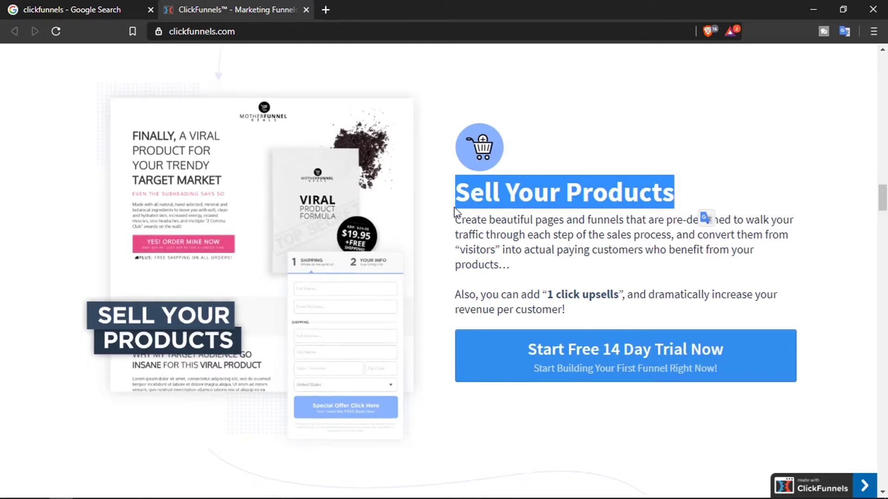
{"action": "scroll", "coordinate": [457, 215], "scroll_direction": "up", "scroll_amount": 2}
{"action": "scroll", "coordinate": [457, 214], "scroll_direction": "down", "scroll_amount": 9}
{"action": "scroll", "coordinate": [455, 213], "scroll_direction": "down", "scroll_amount": 4}
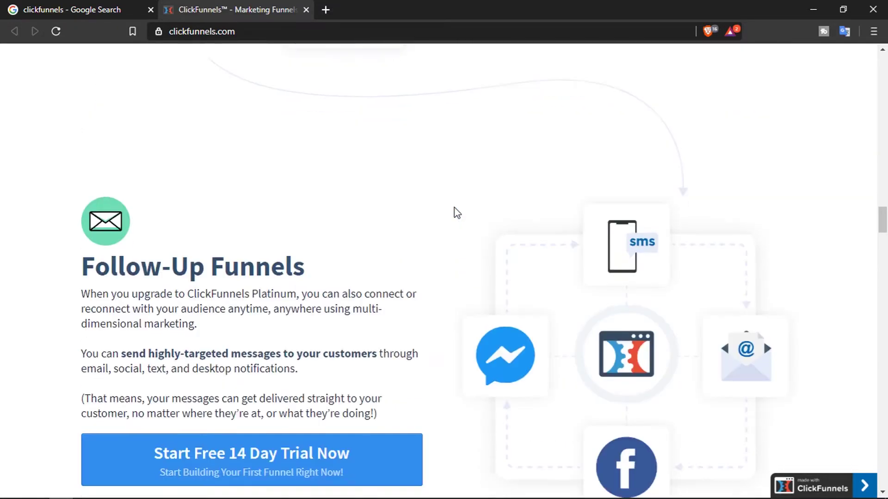
{"action": "scroll", "coordinate": [454, 212], "scroll_direction": "up", "scroll_amount": 3}
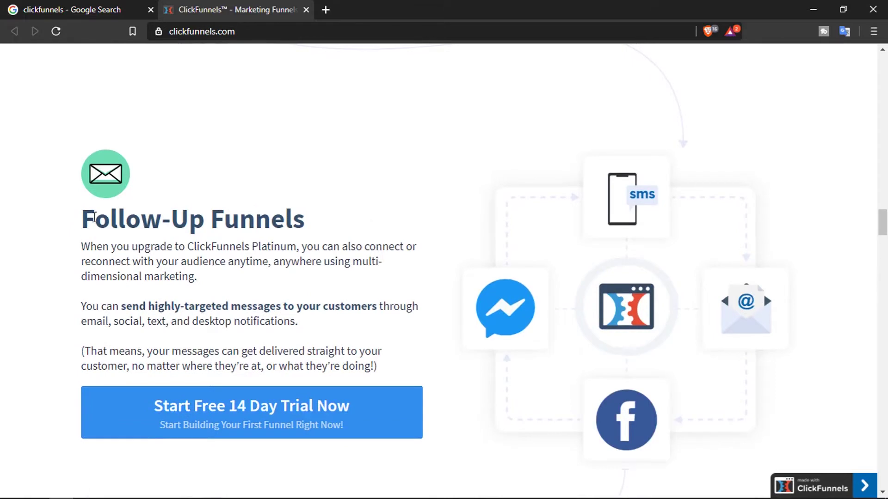
{"action": "left_click_drag", "start_coordinate": [87, 217], "coordinate": [336, 226]}
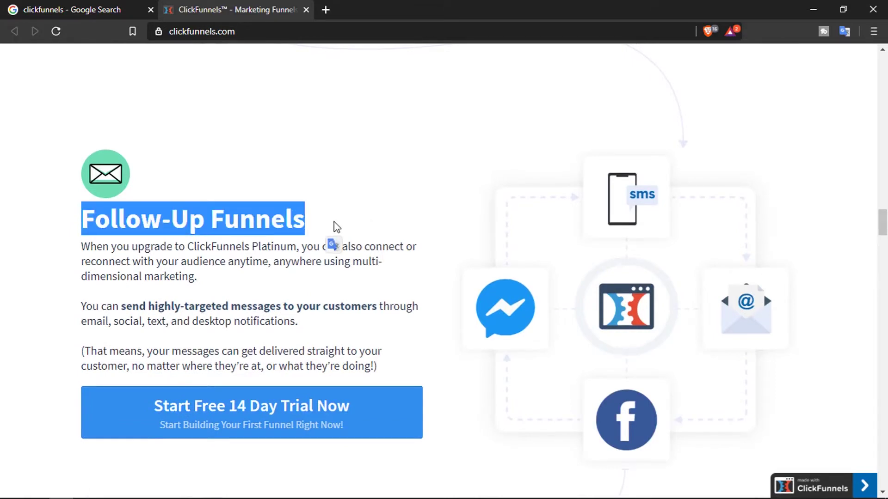
{"action": "left_click", "coordinate": [382, 252]}
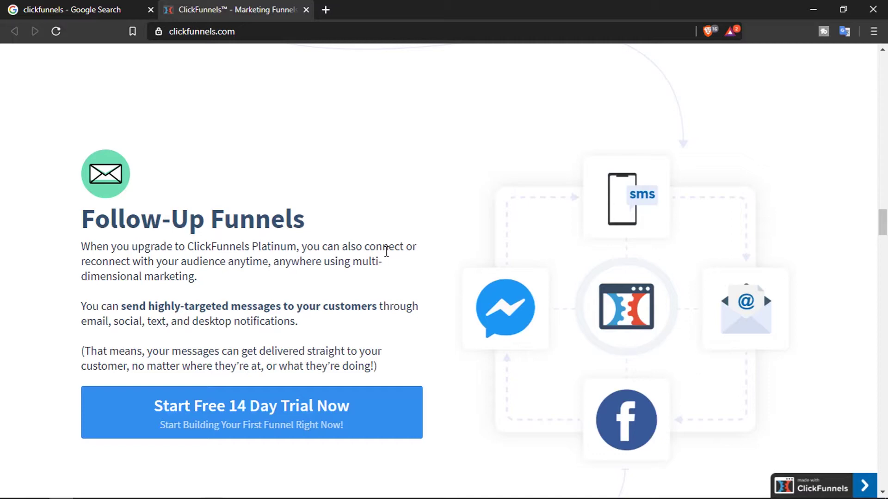
- Look through the business-type quiz, the demo video section, the detailed feature overview and the free trial offer further down the homepage
{"action": "scroll", "coordinate": [438, 286], "scroll_direction": "down", "scroll_amount": 8}
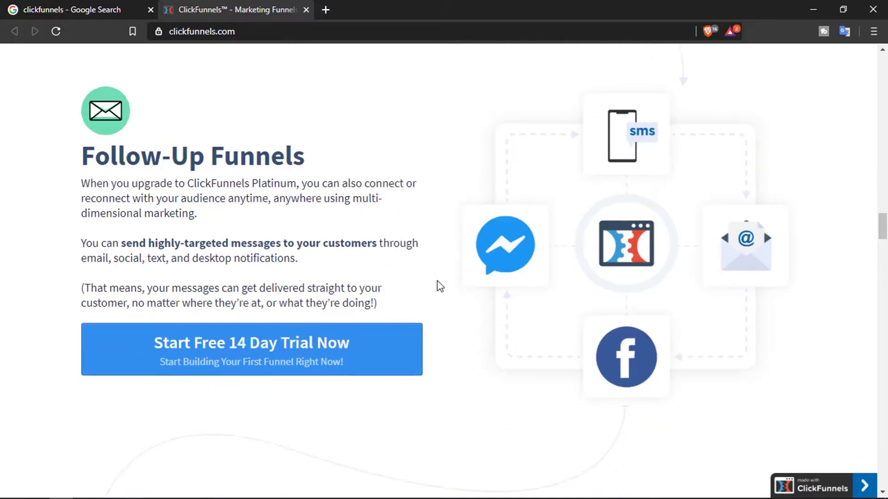
{"action": "scroll", "coordinate": [440, 287], "scroll_direction": "down", "scroll_amount": 6}
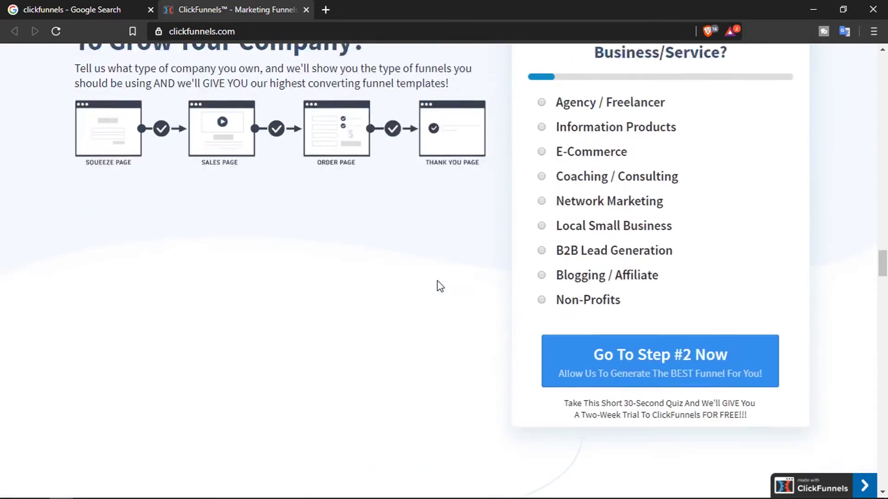
{"action": "scroll", "coordinate": [439, 287], "scroll_direction": "up", "scroll_amount": 2}
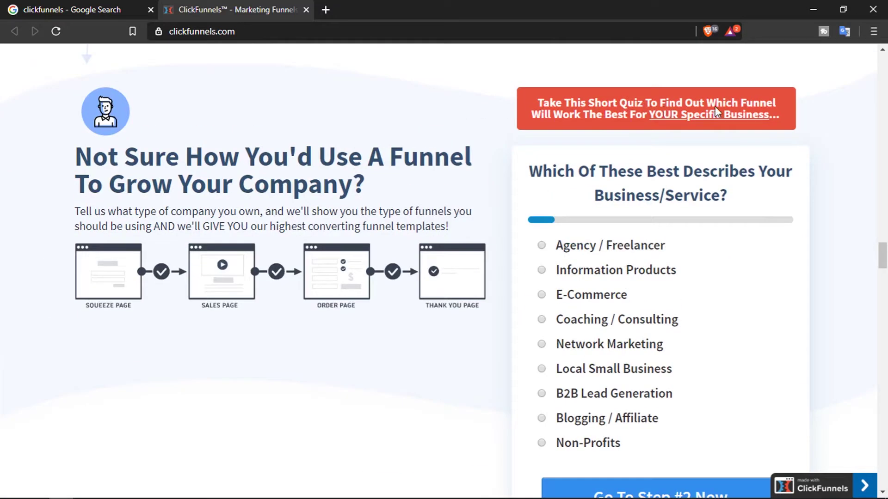
{"action": "scroll", "coordinate": [667, 219], "scroll_direction": "down", "scroll_amount": 1}
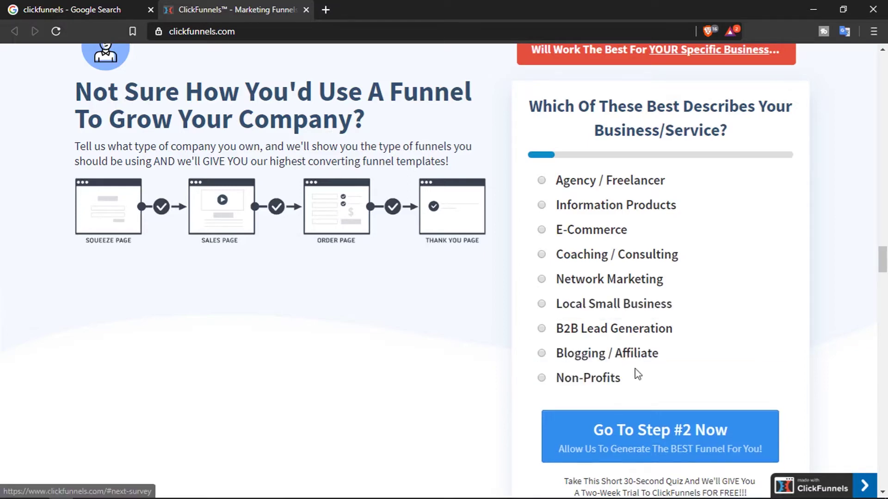
{"action": "scroll", "coordinate": [636, 374], "scroll_direction": "down", "scroll_amount": 10}
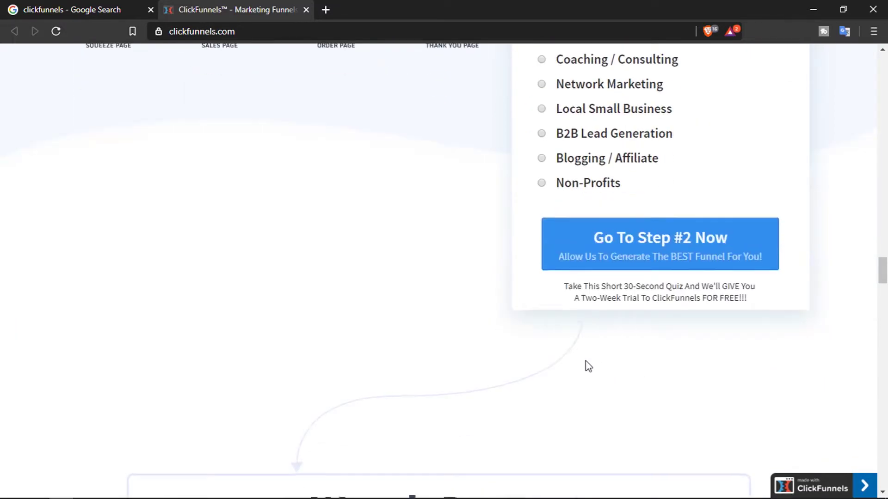
{"action": "scroll", "coordinate": [586, 367], "scroll_direction": "down", "scroll_amount": 4}
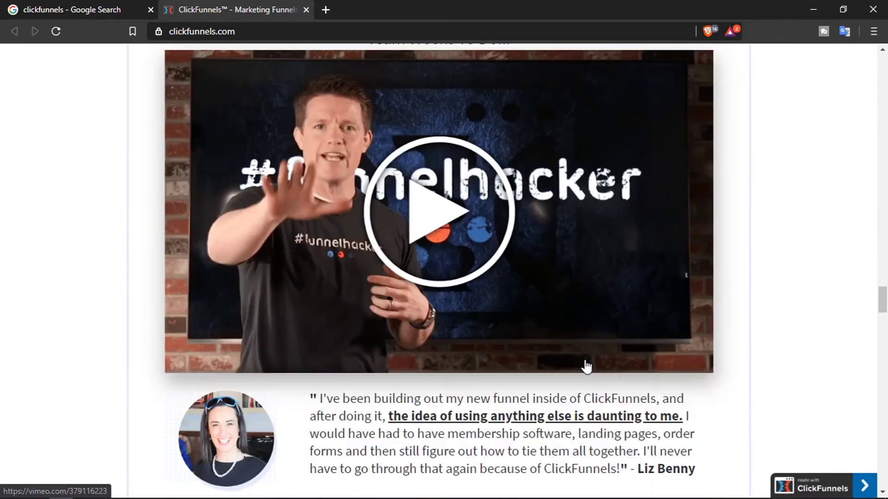
{"action": "scroll", "coordinate": [587, 367], "scroll_direction": "up", "scroll_amount": 5}
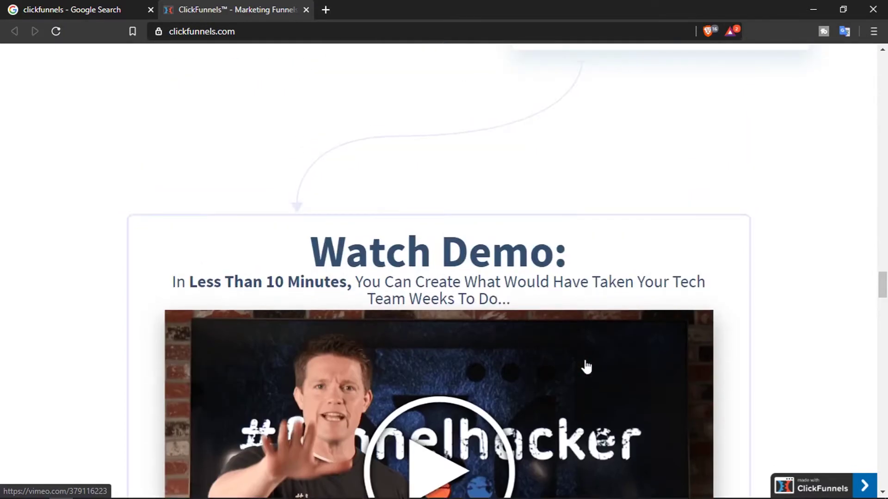
{"action": "scroll", "coordinate": [587, 367], "scroll_direction": "down", "scroll_amount": 14}
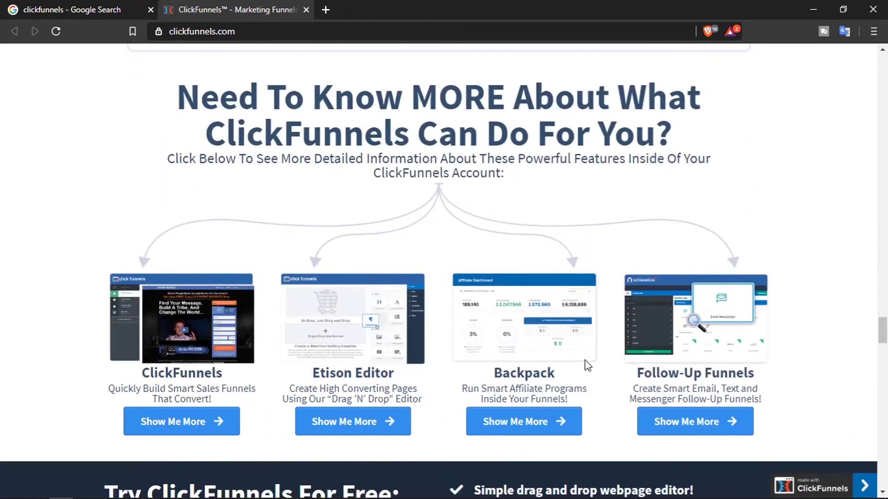
{"action": "scroll", "coordinate": [586, 366], "scroll_direction": "down", "scroll_amount": 9}
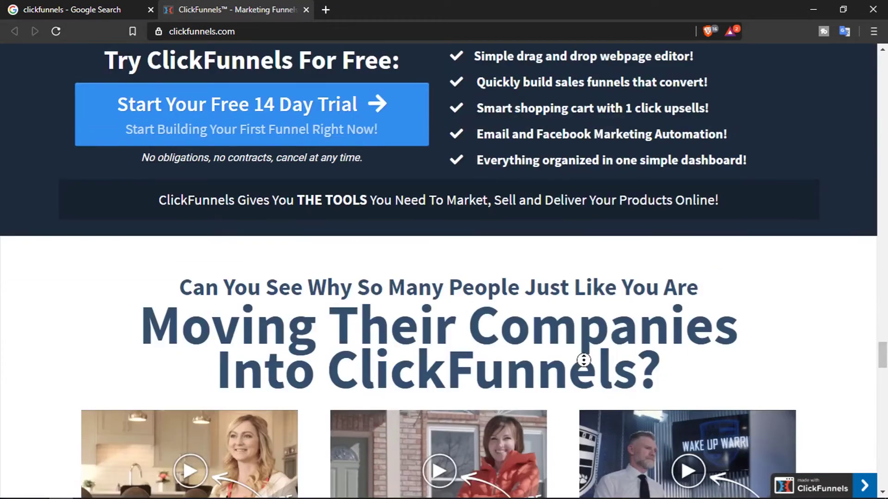
- Return to the homepage's main banner and open the free 14-day trial signup
{"action": "scroll", "coordinate": [584, 360], "scroll_direction": "up", "scroll_amount": 20}
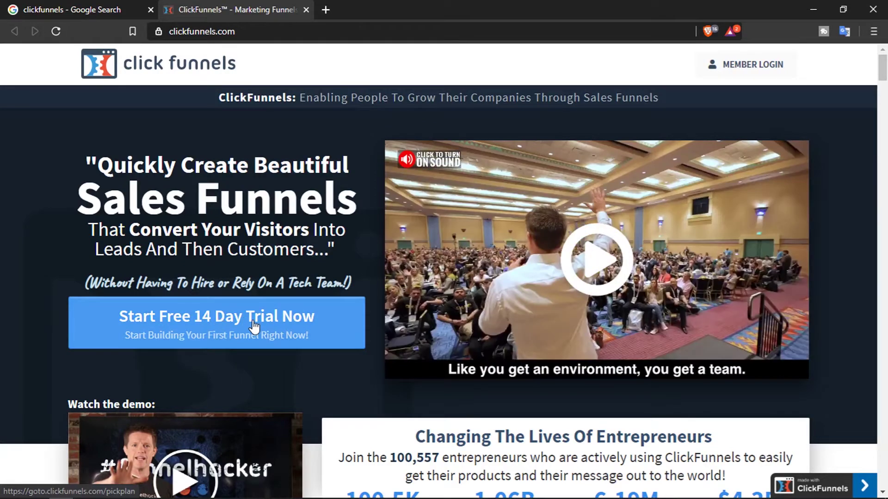
{"action": "left_click", "coordinate": [254, 326]}
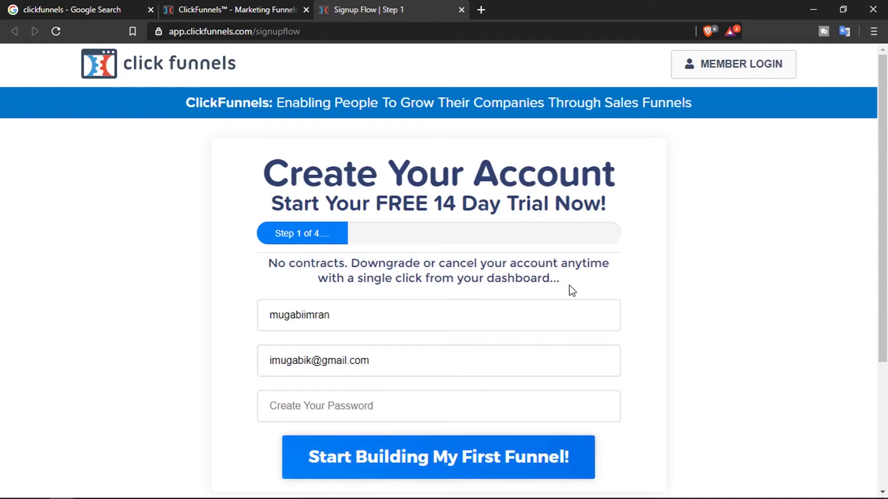
- Go to the member login for the existing account and start building a new funnel from the dashboard
{"action": "left_click", "coordinate": [751, 68]}
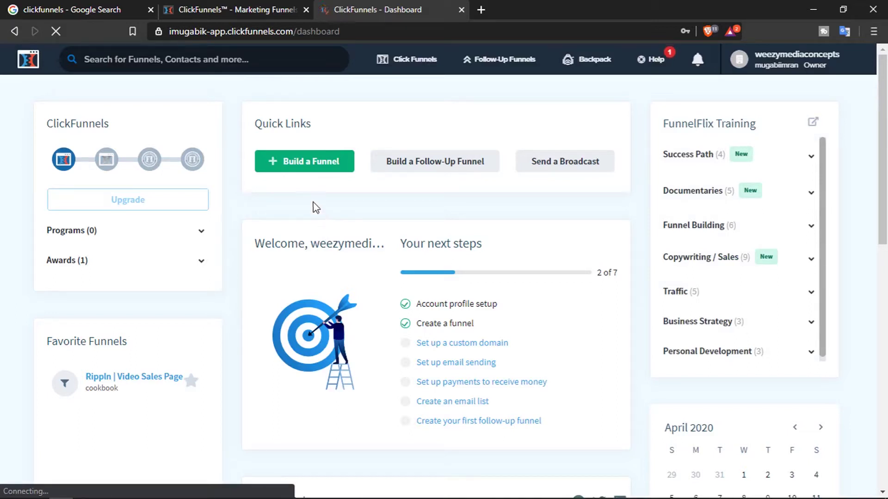
{"action": "left_click", "coordinate": [307, 166]}
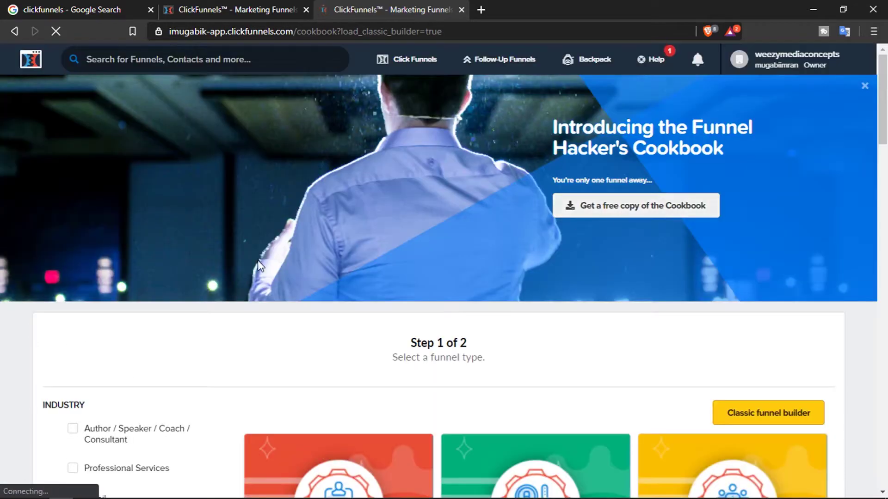
- Look over the available funnel types in the Cookbook and open the Product Launch Funnel
{"action": "scroll", "coordinate": [258, 265], "scroll_direction": "down", "scroll_amount": 4}
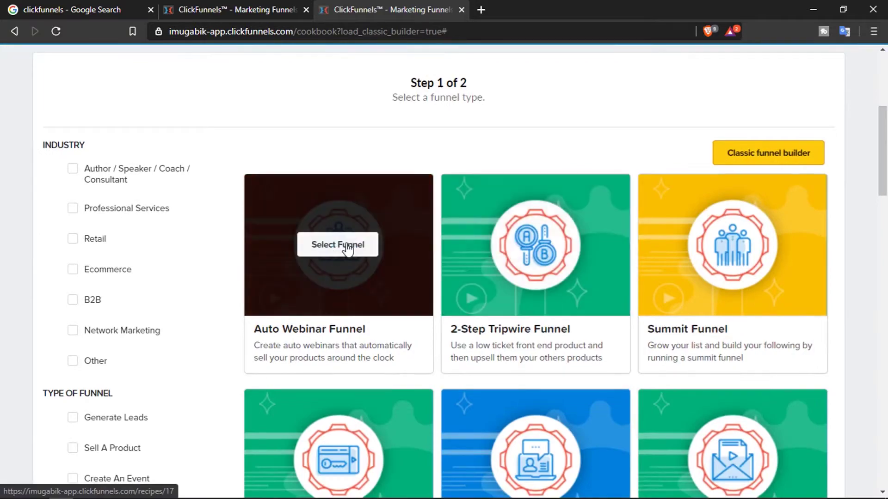
{"action": "left_click", "coordinate": [348, 250]}
{"action": "scroll", "coordinate": [509, 250], "scroll_direction": "down", "scroll_amount": 4}
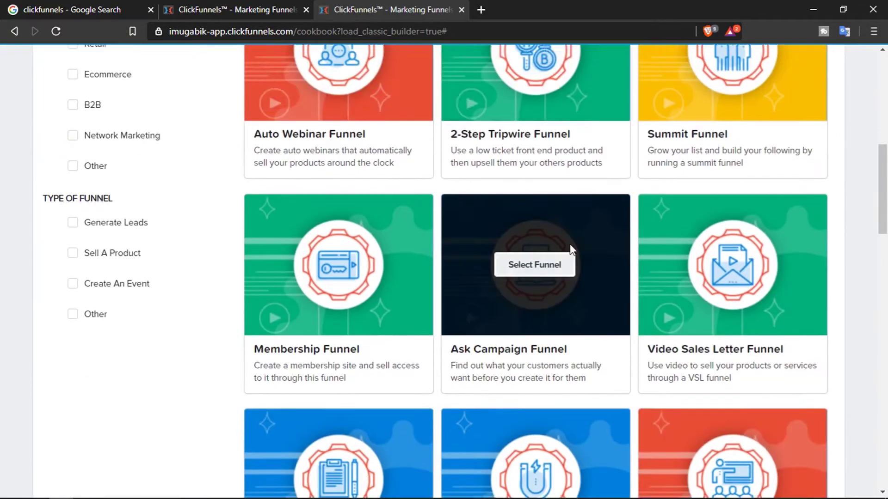
{"action": "scroll", "coordinate": [573, 250], "scroll_direction": "down", "scroll_amount": 12}
{"action": "scroll", "coordinate": [576, 250], "scroll_direction": "down", "scroll_amount": 3}
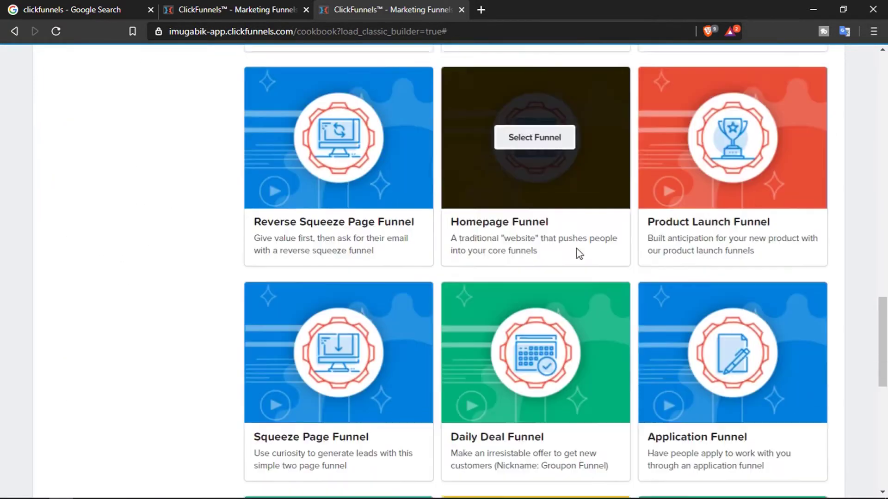
{"action": "scroll", "coordinate": [573, 278], "scroll_direction": "down", "scroll_amount": 9}
{"action": "scroll", "coordinate": [576, 275], "scroll_direction": "up", "scroll_amount": 7}
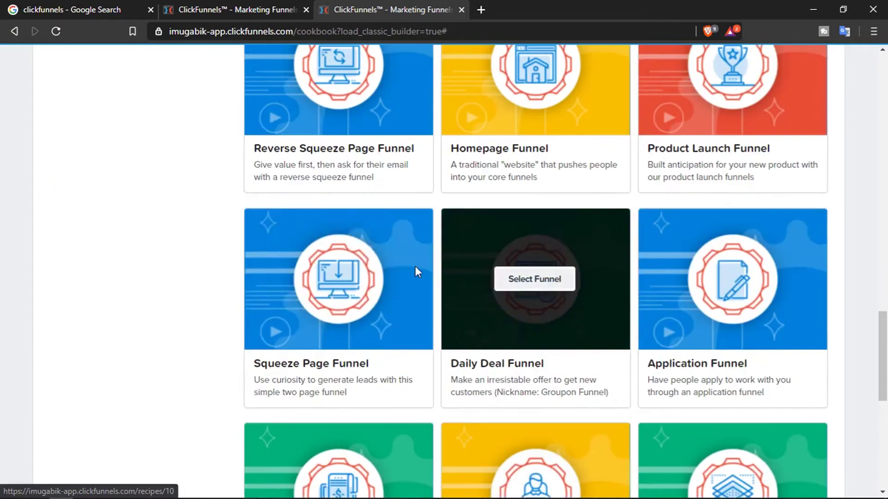
{"action": "scroll", "coordinate": [555, 204], "scroll_direction": "up", "scroll_amount": 1}
{"action": "left_click", "coordinate": [745, 133]}
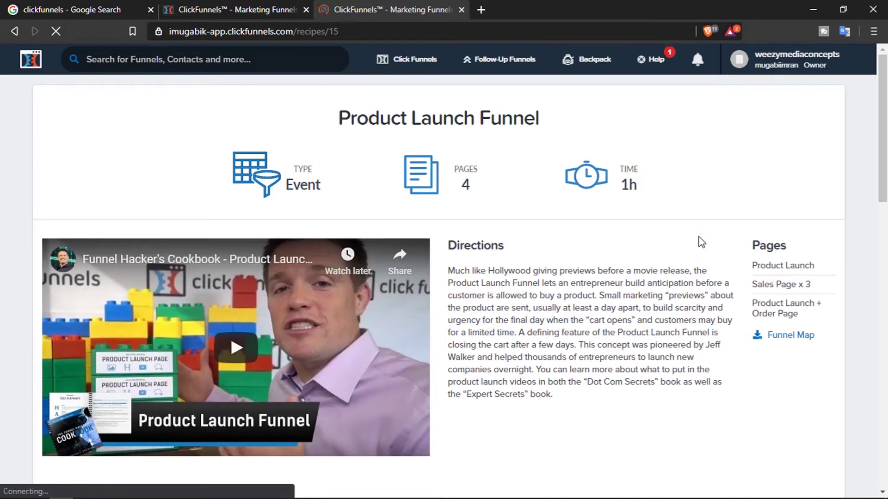
- Examine the Product Launch Funnel's directions and page list, and its free and premium templates
{"action": "scroll", "coordinate": [642, 232], "scroll_direction": "down", "scroll_amount": 4}
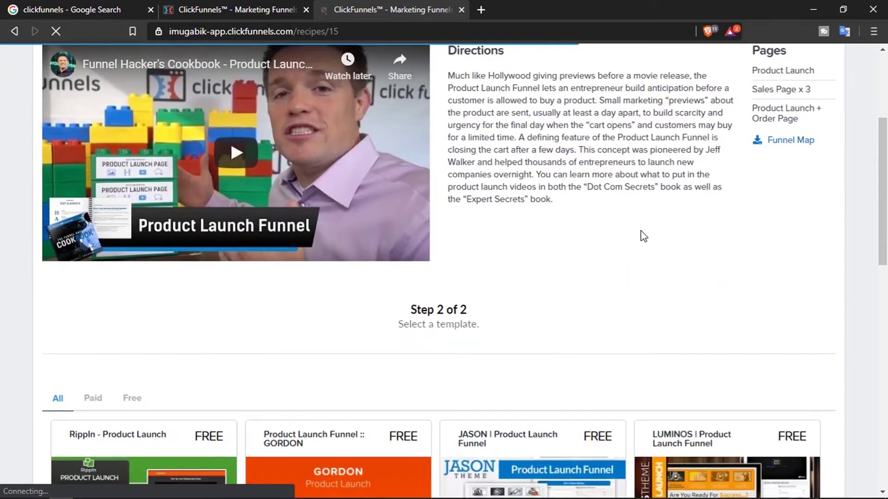
{"action": "scroll", "coordinate": [642, 231], "scroll_direction": "up", "scroll_amount": 4}
{"action": "scroll", "coordinate": [642, 232], "scroll_direction": "up", "scroll_amount": 1}
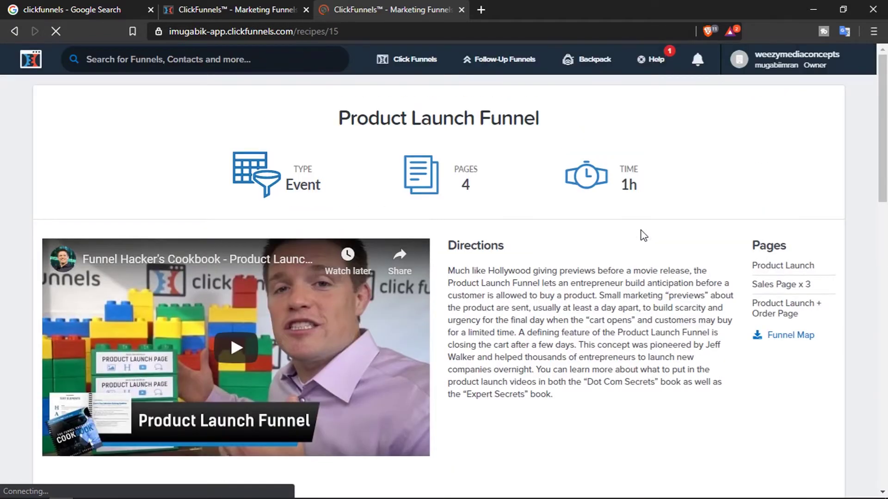
{"action": "scroll", "coordinate": [643, 234], "scroll_direction": "down", "scroll_amount": 5}
{"action": "scroll", "coordinate": [643, 235], "scroll_direction": "down", "scroll_amount": 3}
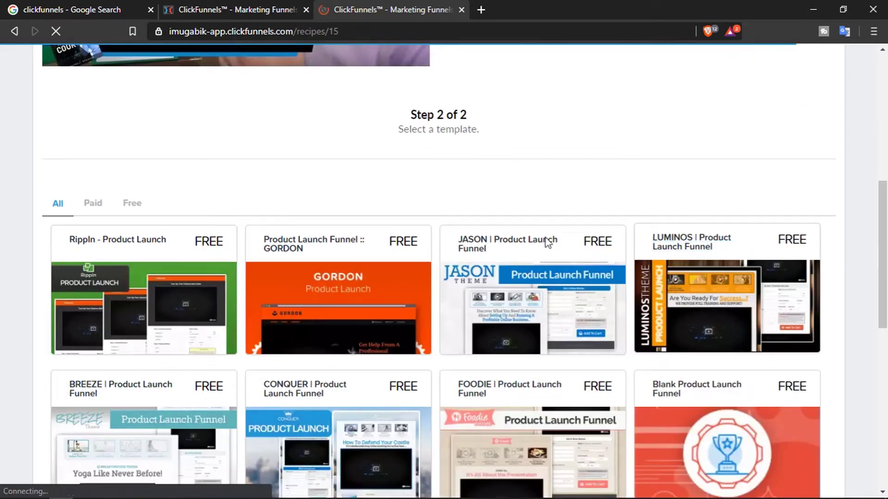
{"action": "scroll", "coordinate": [283, 292], "scroll_direction": "down", "scroll_amount": 3}
{"action": "scroll", "coordinate": [283, 295], "scroll_direction": "down", "scroll_amount": 2}
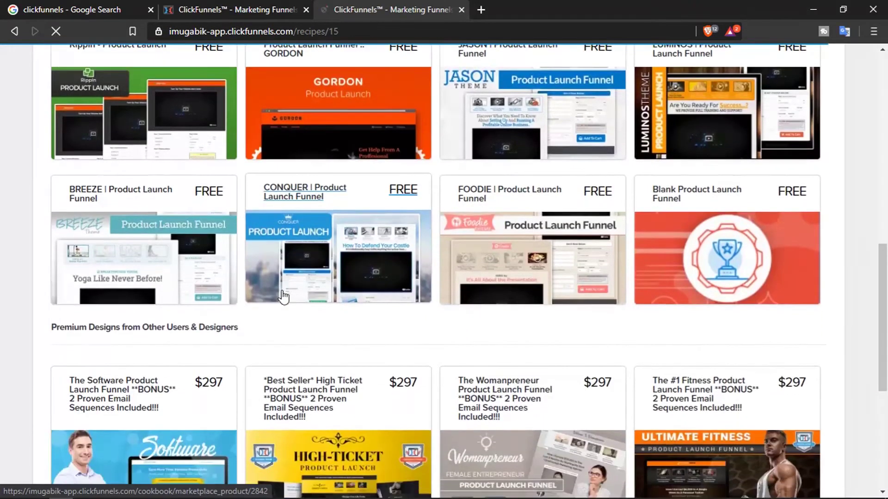
{"action": "scroll", "coordinate": [167, 294], "scroll_direction": "down", "scroll_amount": 3}
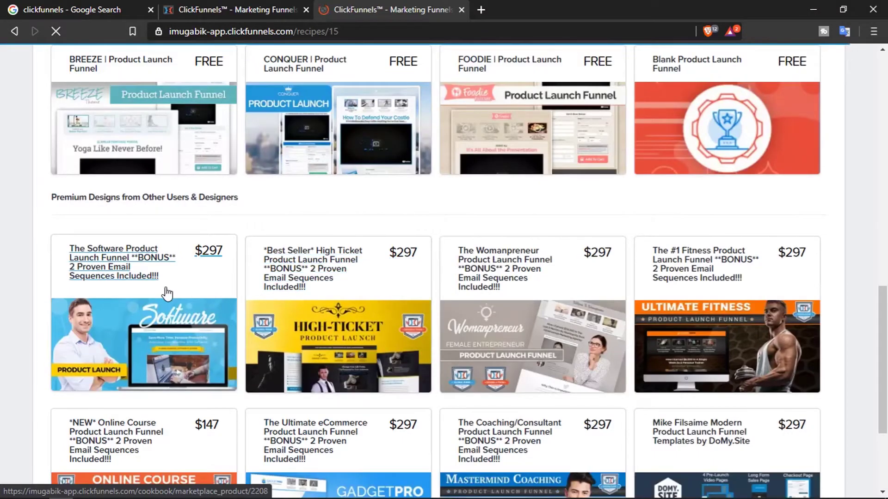
{"action": "scroll", "coordinate": [145, 299], "scroll_direction": "down", "scroll_amount": 3}
{"action": "scroll", "coordinate": [148, 293], "scroll_direction": "up", "scroll_amount": 5}
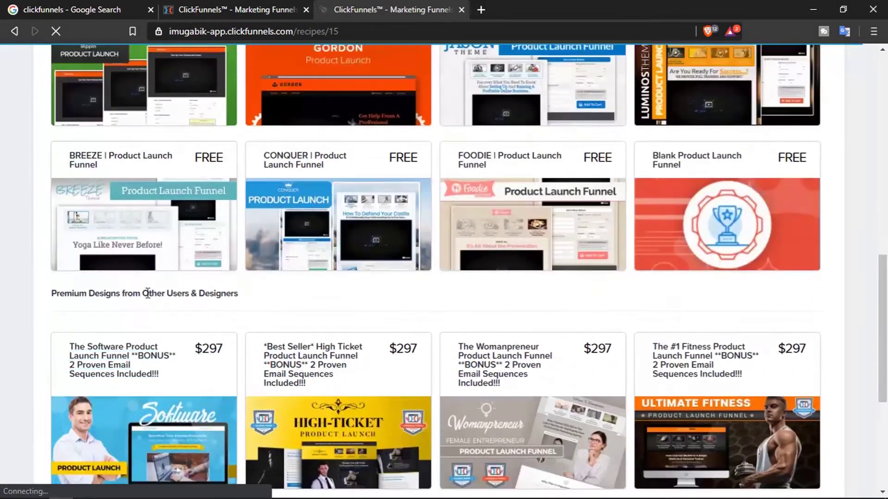
{"action": "scroll", "coordinate": [147, 294], "scroll_direction": "up", "scroll_amount": 5}
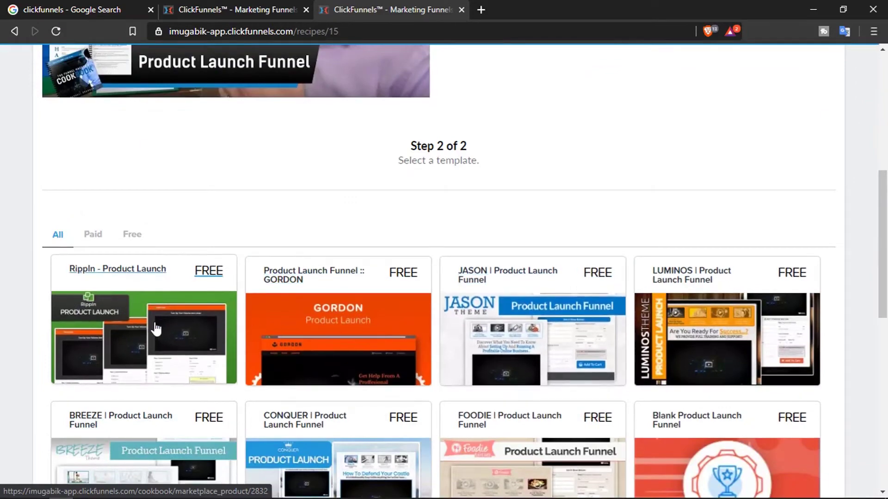
{"action": "scroll", "coordinate": [331, 266], "scroll_direction": "up", "scroll_amount": 6}
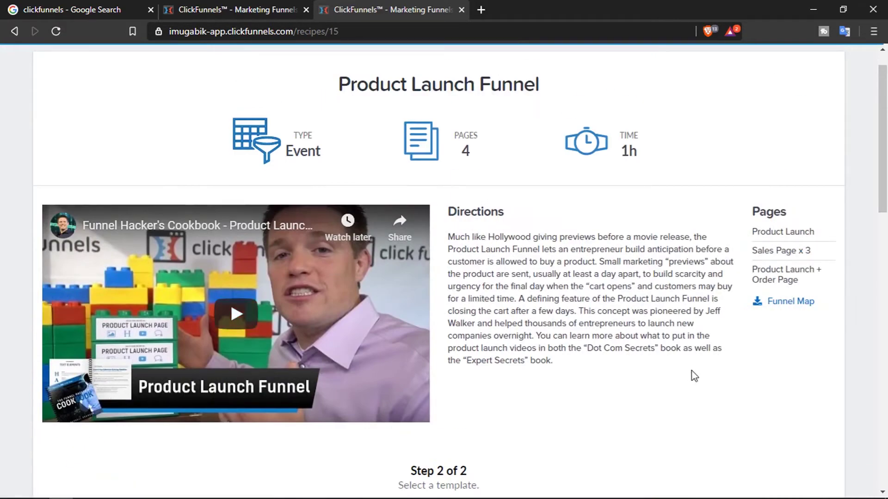
- View the Product Launch Funnel's funnel map, close it and return to the funnel type selection
{"action": "left_click", "coordinate": [783, 303]}
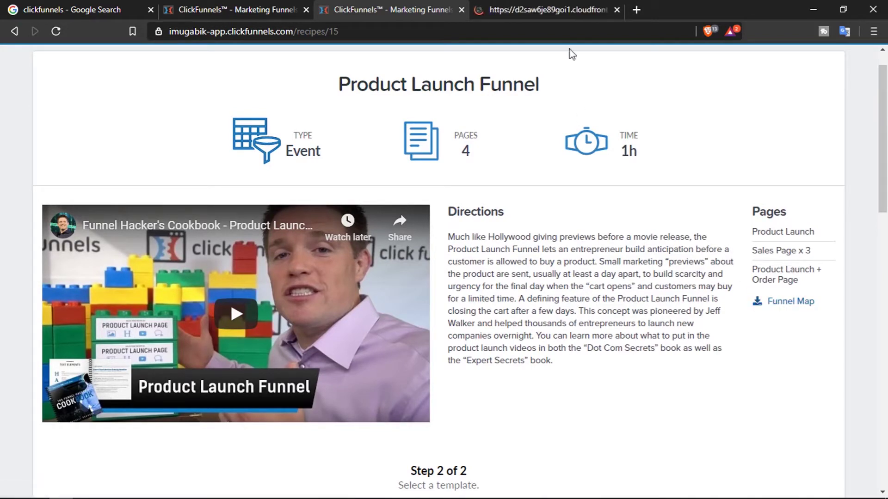
{"action": "left_click", "coordinate": [561, 6]}
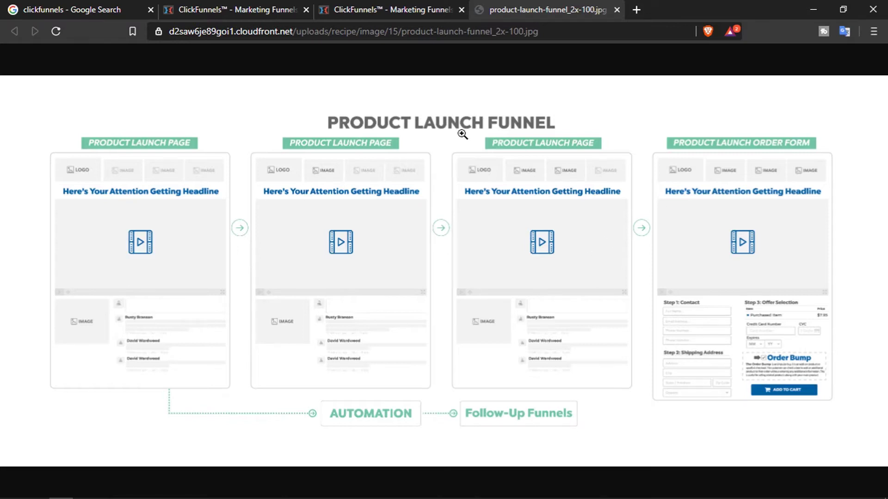
{"action": "left_click", "coordinate": [617, 8]}
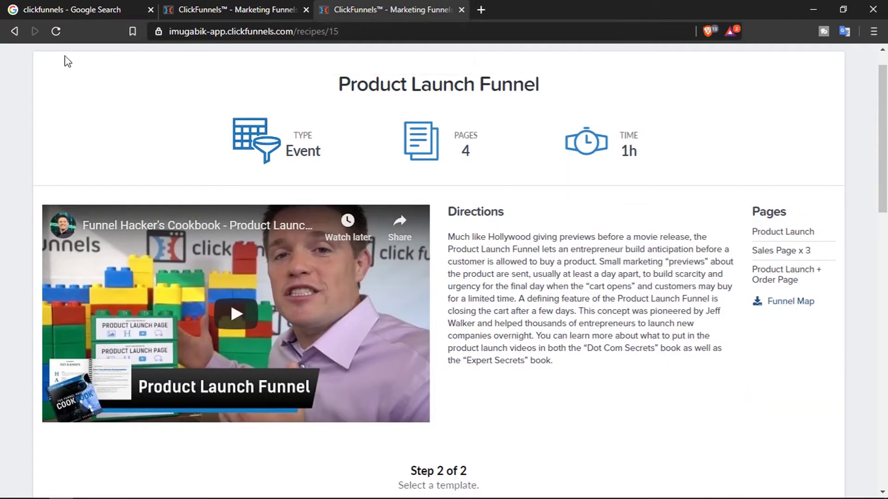
{"action": "left_click", "coordinate": [15, 31]}
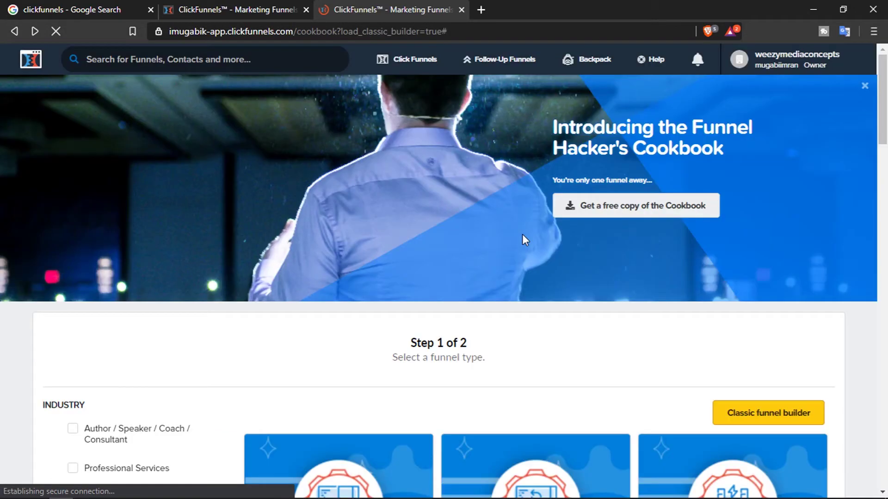
- Find the Lead Magnet Funnel among the funnel types and open its details
{"action": "scroll", "coordinate": [495, 228], "scroll_direction": "down", "scroll_amount": 7}
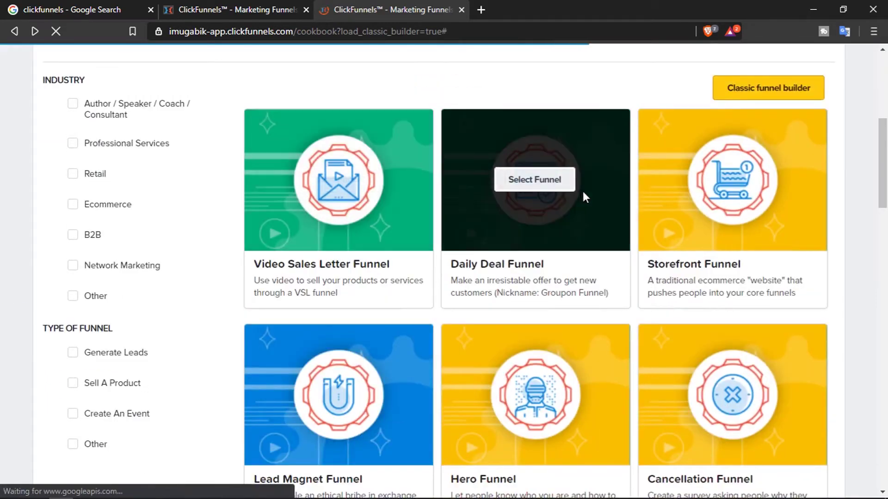
{"action": "scroll", "coordinate": [598, 222], "scroll_direction": "down", "scroll_amount": 3}
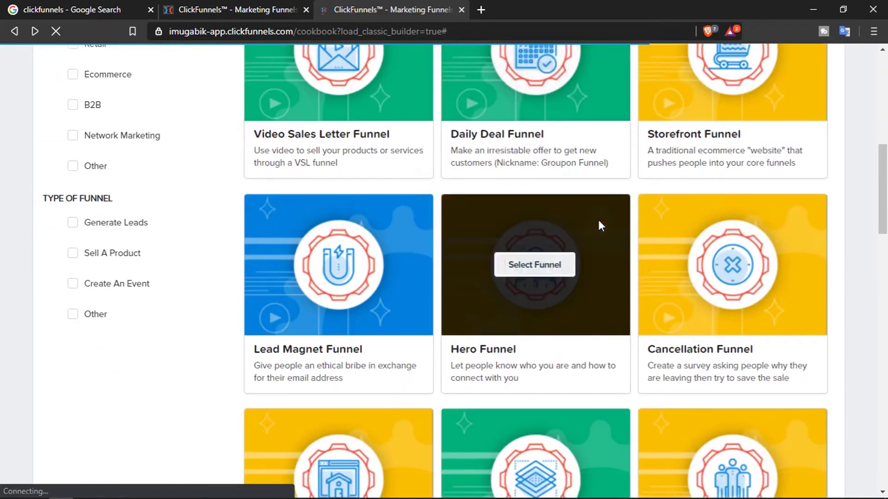
{"action": "scroll", "coordinate": [599, 222], "scroll_direction": "down", "scroll_amount": 2}
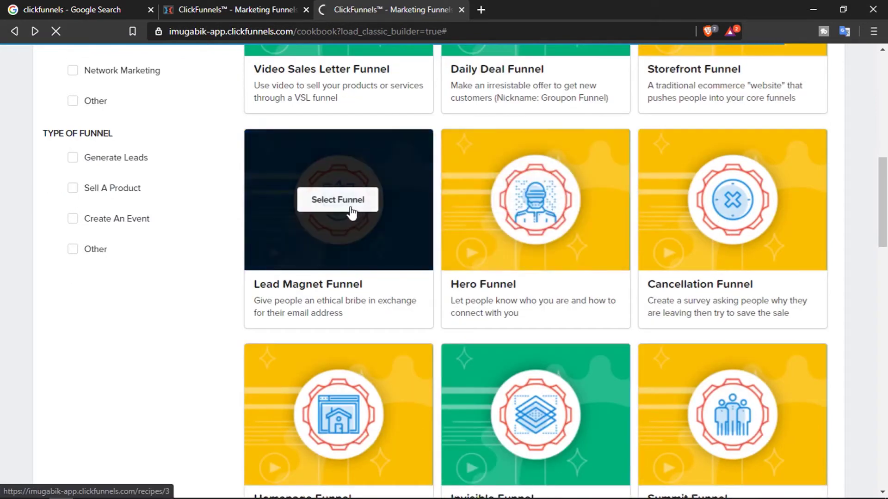
{"action": "left_click", "coordinate": [353, 208]}
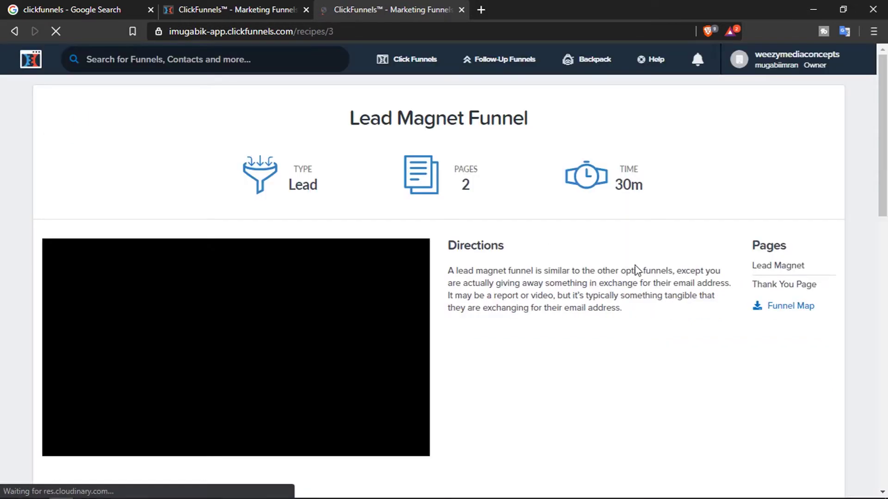
- View the Lead Magnet Funnel's funnel map, close it and go back to the funnel type selection
{"action": "left_click", "coordinate": [803, 305]}
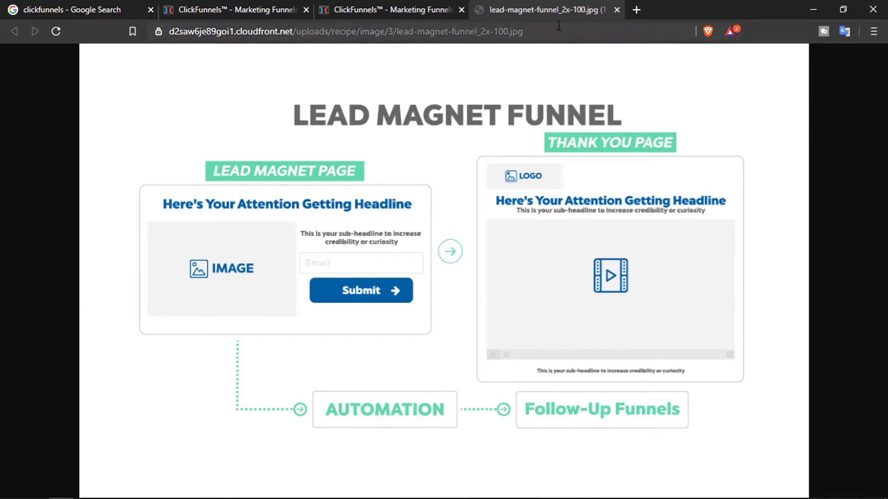
{"action": "left_click", "coordinate": [617, 9]}
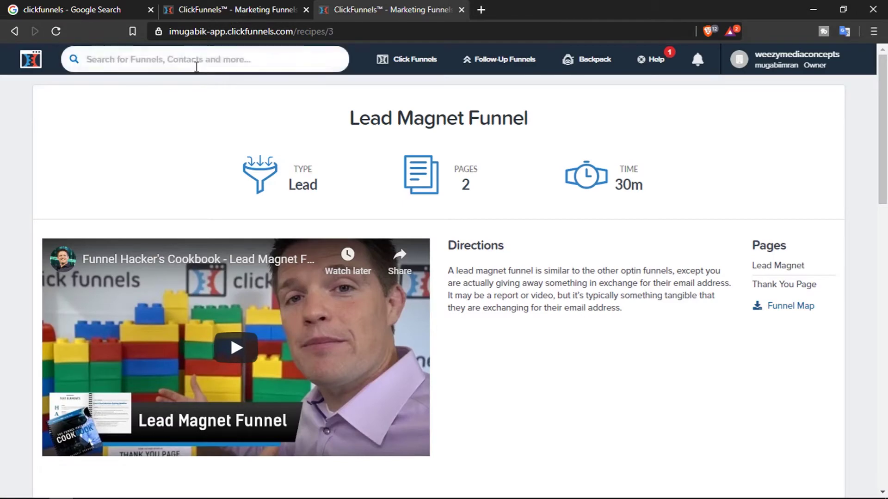
{"action": "left_click", "coordinate": [14, 31]}
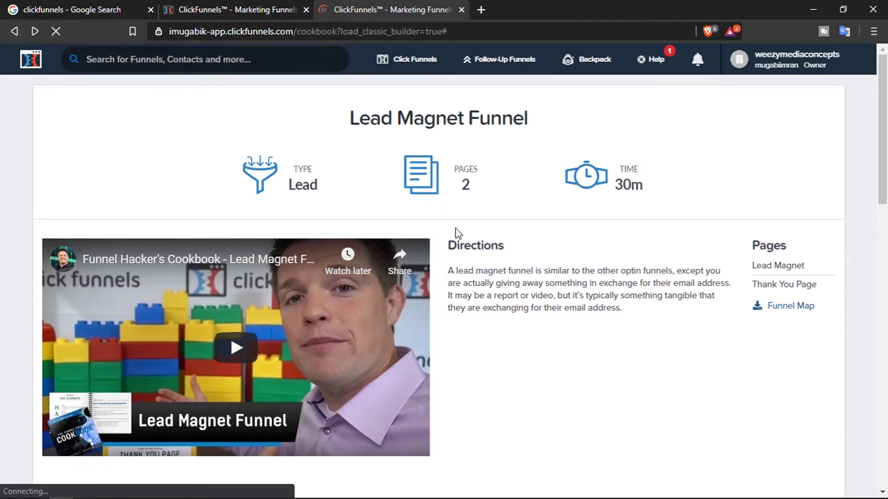
- Look through the funnel types and the industry and funnel-type filters offered beside them
{"action": "scroll", "coordinate": [578, 231], "scroll_direction": "down", "scroll_amount": 5}
{"action": "scroll", "coordinate": [578, 229], "scroll_direction": "down", "scroll_amount": 8}
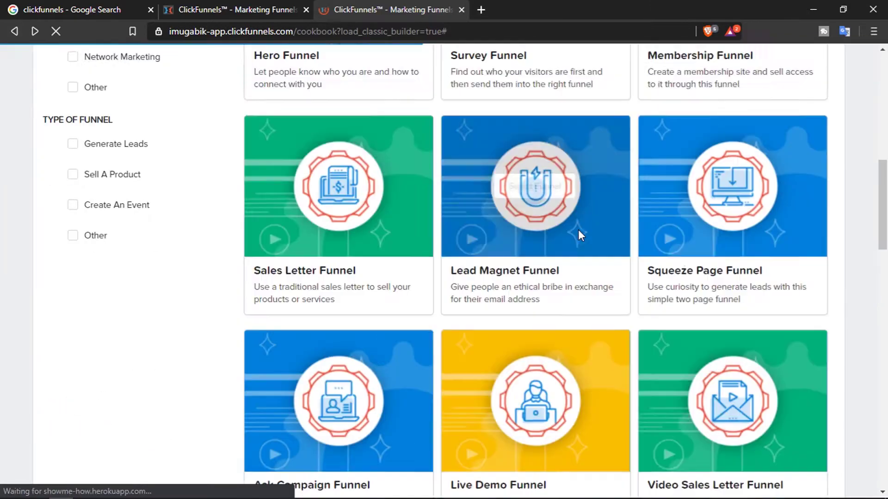
{"action": "scroll", "coordinate": [578, 230], "scroll_direction": "down", "scroll_amount": 6}
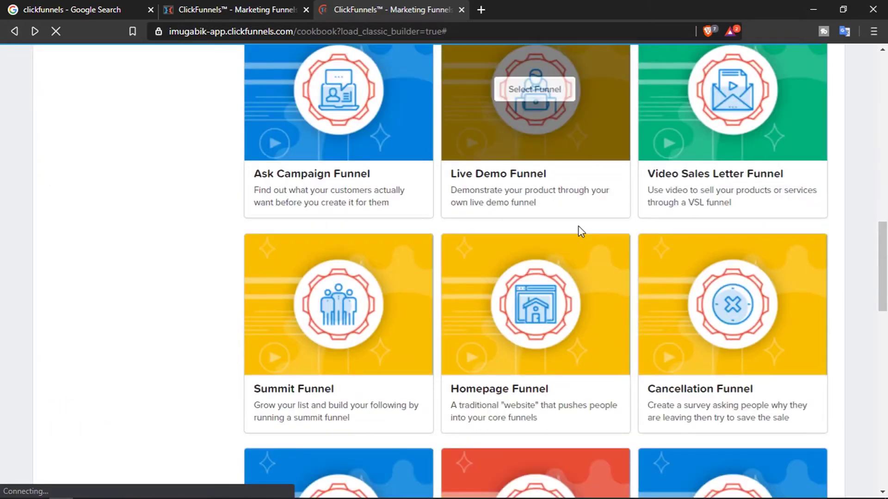
{"action": "scroll", "coordinate": [579, 232], "scroll_direction": "up", "scroll_amount": 10}
{"action": "scroll", "coordinate": [751, 392], "scroll_direction": "up", "scroll_amount": 1}
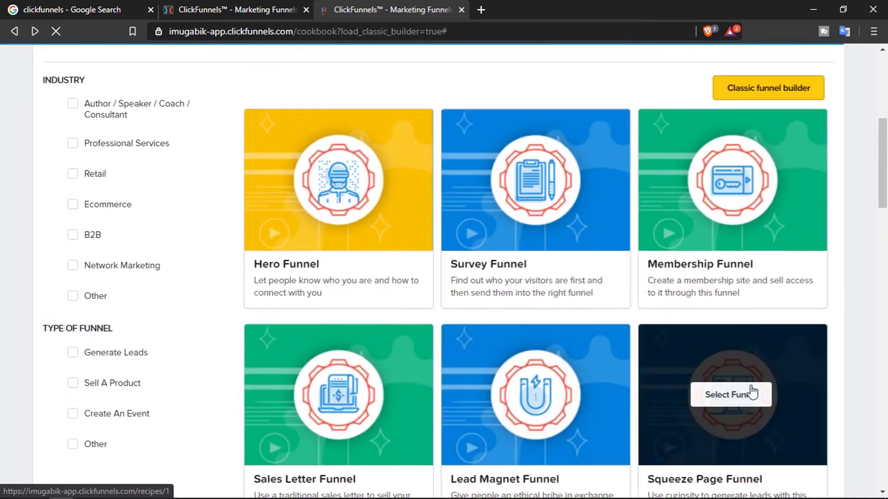
{"action": "scroll", "coordinate": [752, 375], "scroll_direction": "down", "scroll_amount": 1}
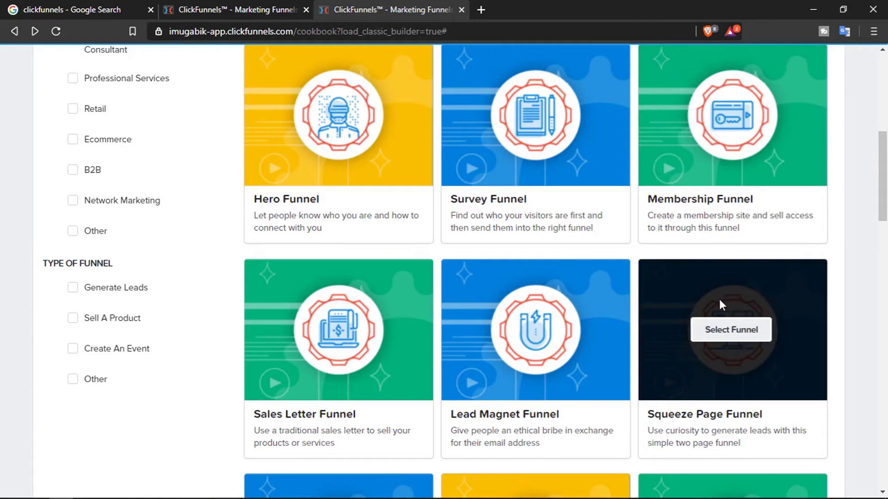
{"action": "scroll", "coordinate": [720, 305], "scroll_direction": "up", "scroll_amount": 5}
{"action": "scroll", "coordinate": [721, 305], "scroll_direction": "down", "scroll_amount": 4}
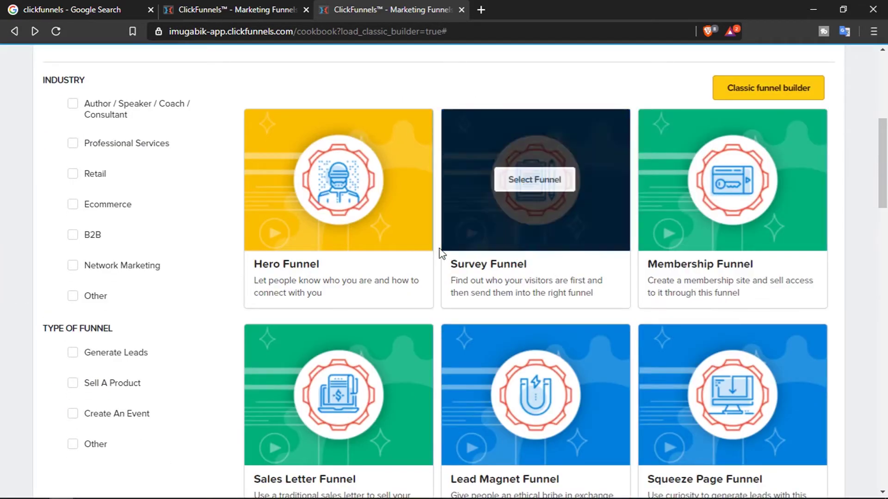
{"action": "mouse_move", "coordinate": [291, 230]}
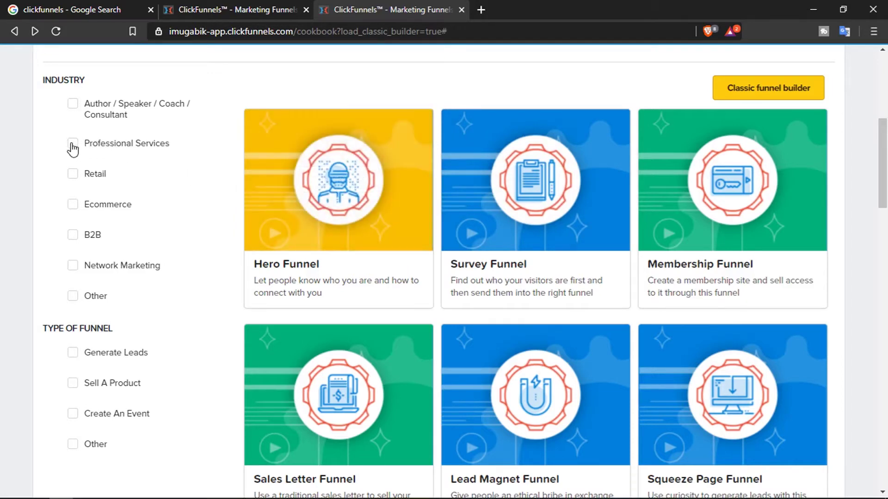
- Filter the funnels by the Ecommerce industry, review the matches, and narrow them to the Generate Leads type
{"action": "left_click", "coordinate": [73, 205]}
{"action": "scroll", "coordinate": [324, 238], "scroll_direction": "down", "scroll_amount": 5}
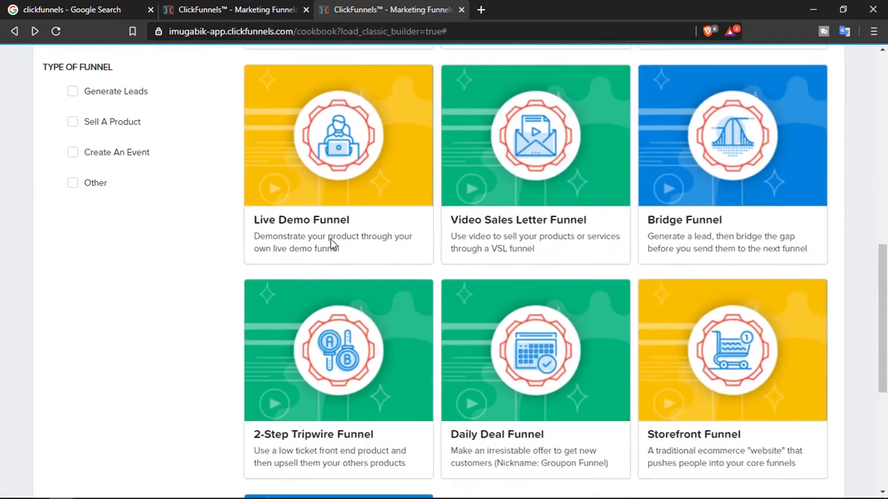
{"action": "scroll", "coordinate": [332, 240], "scroll_direction": "up", "scroll_amount": 5}
{"action": "scroll", "coordinate": [506, 292], "scroll_direction": "down", "scroll_amount": 10}
{"action": "scroll", "coordinate": [466, 287], "scroll_direction": "up", "scroll_amount": 9}
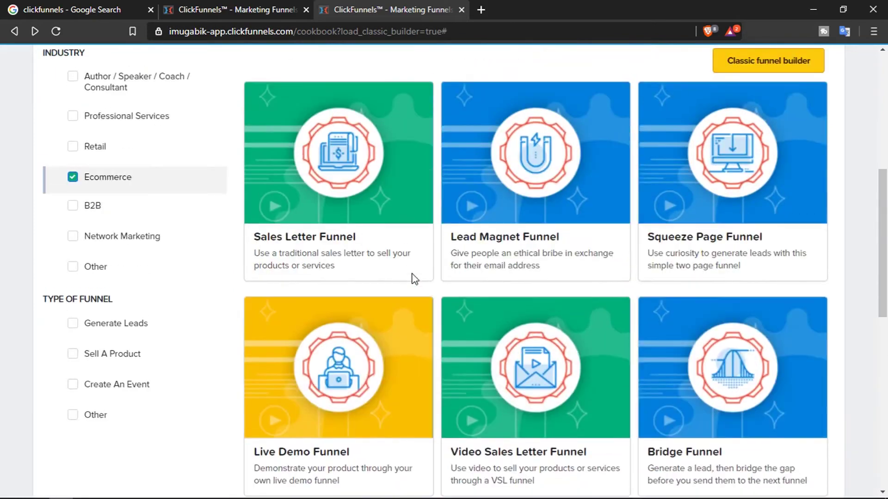
{"action": "mouse_move", "coordinate": [301, 308]}
{"action": "left_click", "coordinate": [74, 325]}
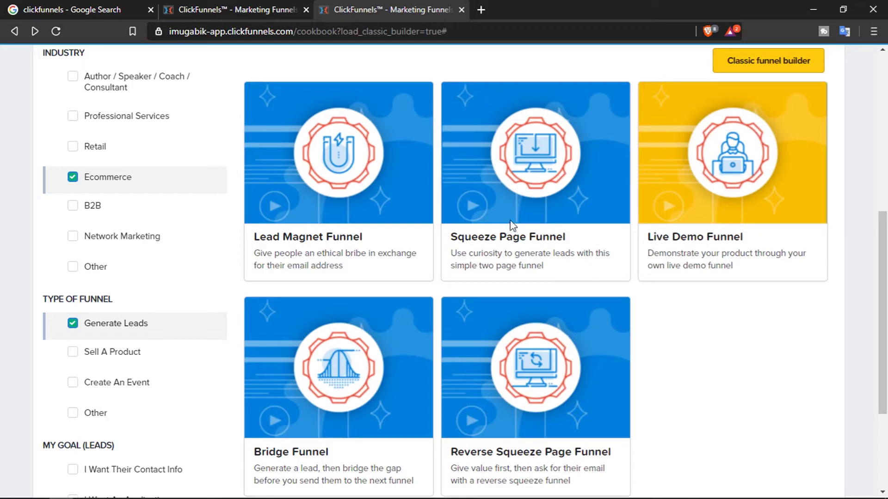
- Select the Squeeze Page Funnel and look over its directions and template section
{"action": "left_click", "coordinate": [532, 219]}
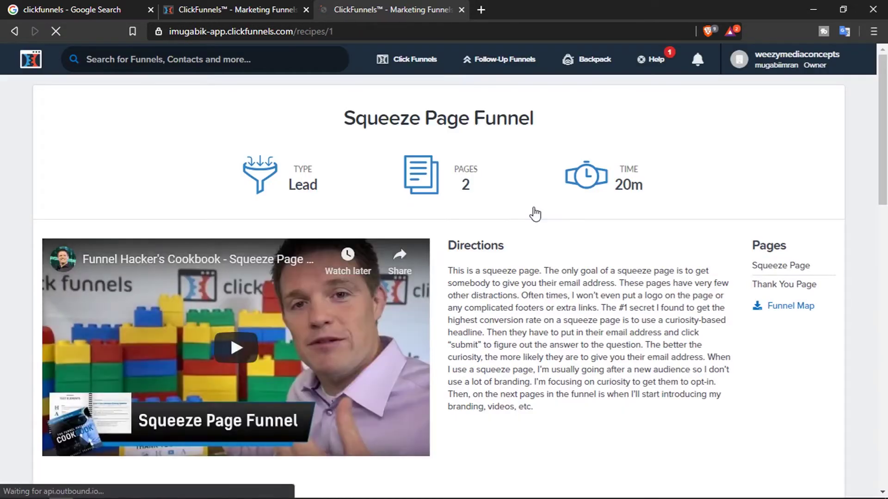
{"action": "scroll", "coordinate": [535, 214], "scroll_direction": "down", "scroll_amount": 4}
{"action": "scroll", "coordinate": [530, 239], "scroll_direction": "up", "scroll_amount": 3}
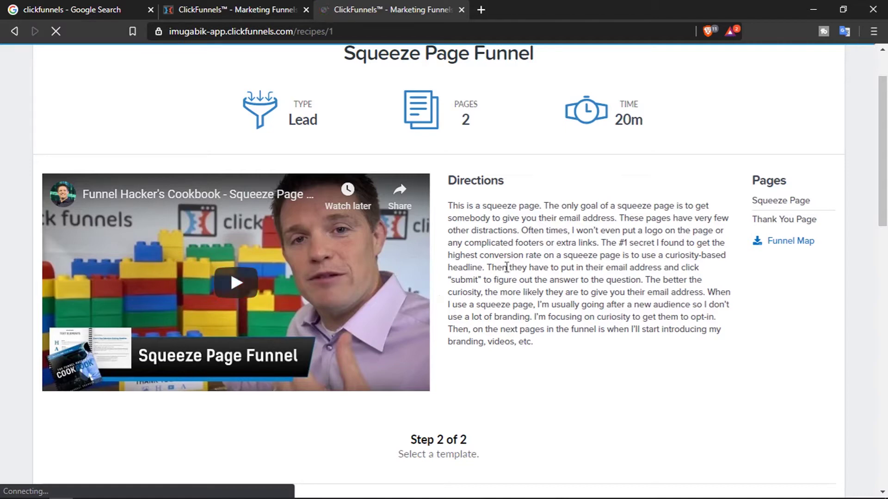
- Look over the Squeeze Page Funnel's directions and the free and premium templates offered for it
{"action": "scroll", "coordinate": [727, 254], "scroll_direction": "down", "scroll_amount": 4}
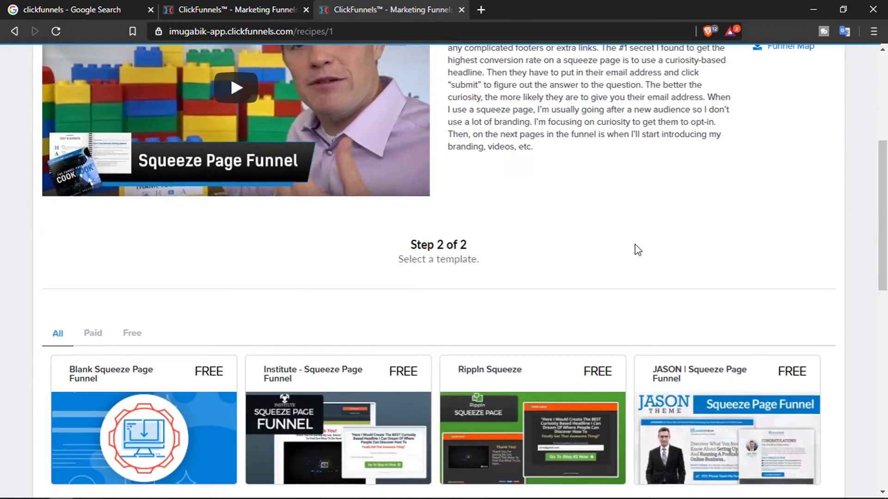
{"action": "scroll", "coordinate": [620, 240], "scroll_direction": "up", "scroll_amount": 5}
{"action": "scroll", "coordinate": [541, 245], "scroll_direction": "down", "scroll_amount": 6}
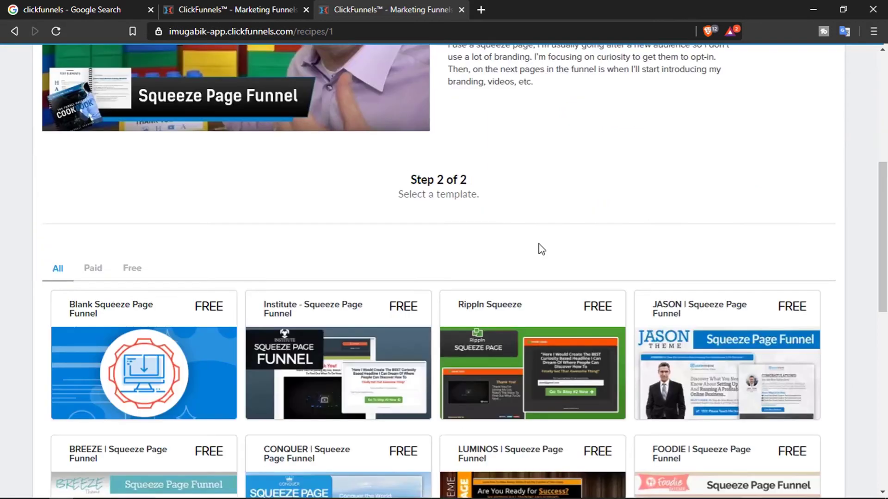
{"action": "scroll", "coordinate": [539, 154], "scroll_direction": "down", "scroll_amount": 5}
{"action": "scroll", "coordinate": [569, 190], "scroll_direction": "up", "scroll_amount": 12}
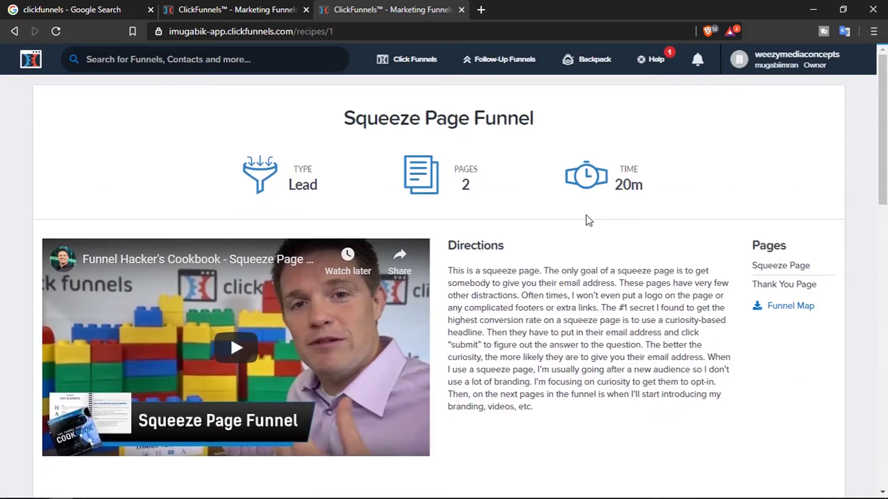
{"action": "scroll", "coordinate": [588, 220], "scroll_direction": "down", "scroll_amount": 10}
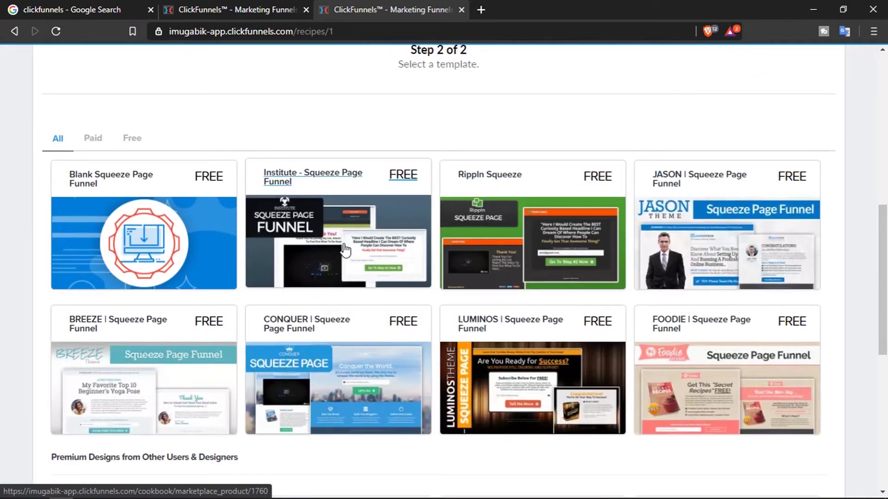
{"action": "scroll", "coordinate": [343, 249], "scroll_direction": "down", "scroll_amount": 4}
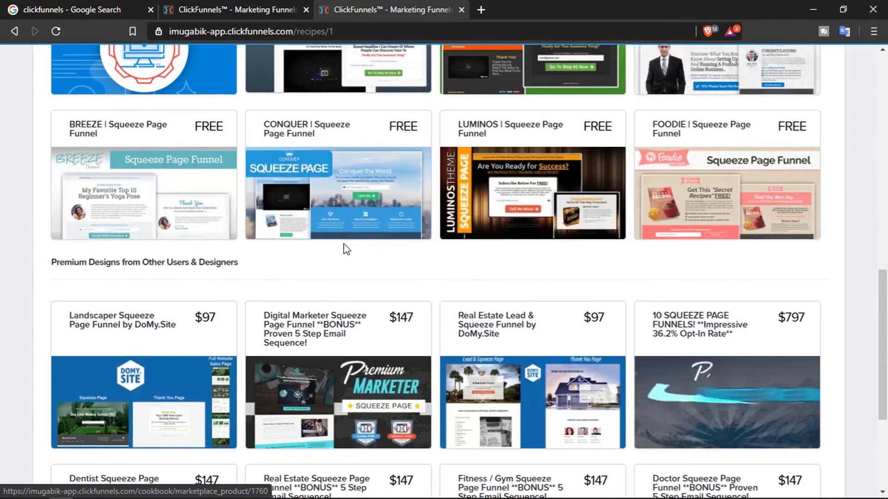
{"action": "scroll", "coordinate": [343, 250], "scroll_direction": "up", "scroll_amount": 4}
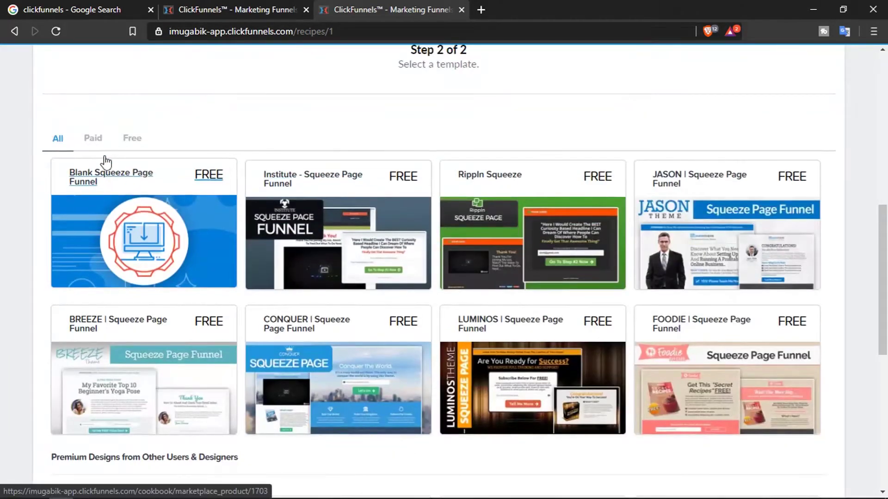
- Filter the templates to Free, open the FOODIE | Squeeze Page Funnel and review its Squeeze Page and Thank You Page previews
{"action": "left_click", "coordinate": [132, 138]}
{"action": "scroll", "coordinate": [550, 301], "scroll_direction": "down", "scroll_amount": 1}
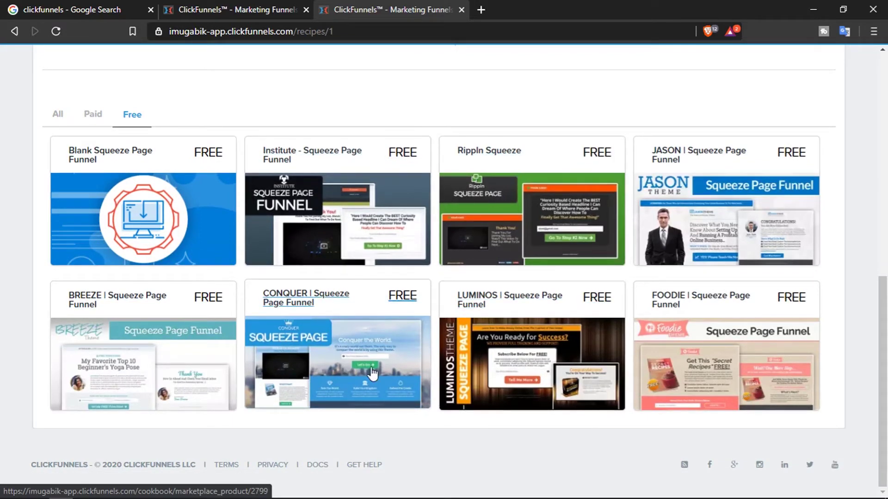
{"action": "left_click", "coordinate": [749, 369]}
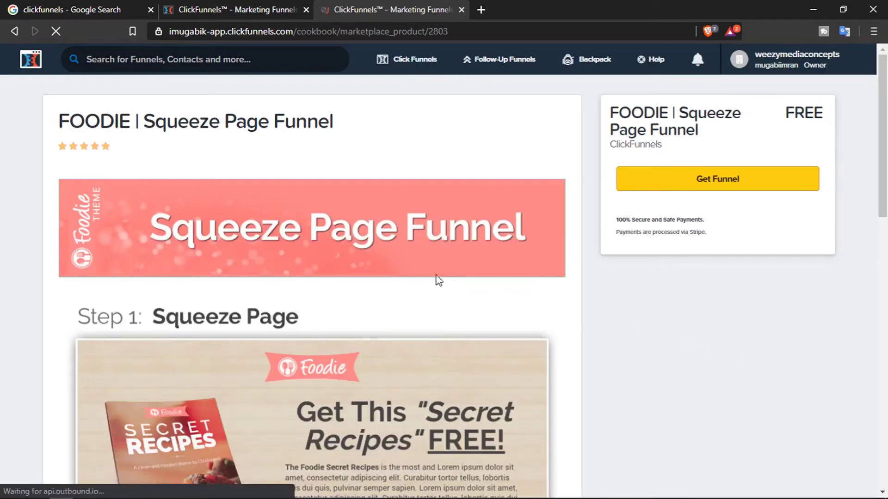
{"action": "scroll", "coordinate": [468, 239], "scroll_direction": "down", "scroll_amount": 8}
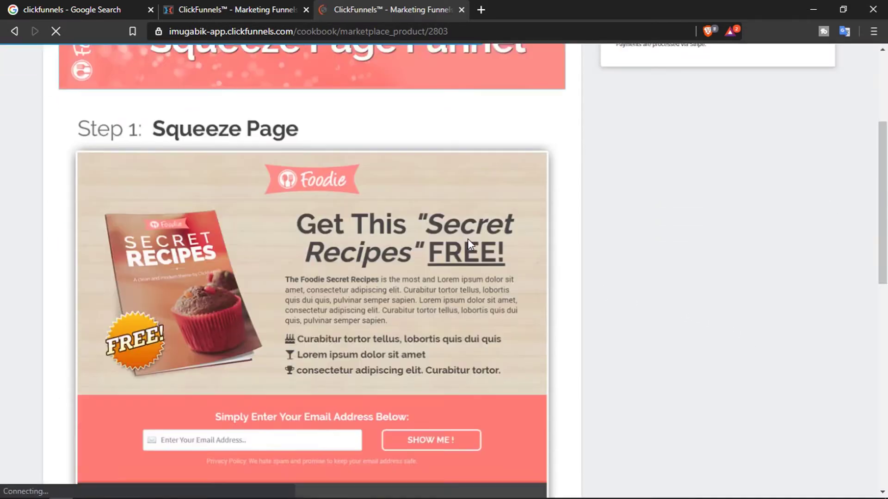
{"action": "scroll", "coordinate": [467, 239], "scroll_direction": "down", "scroll_amount": 9}
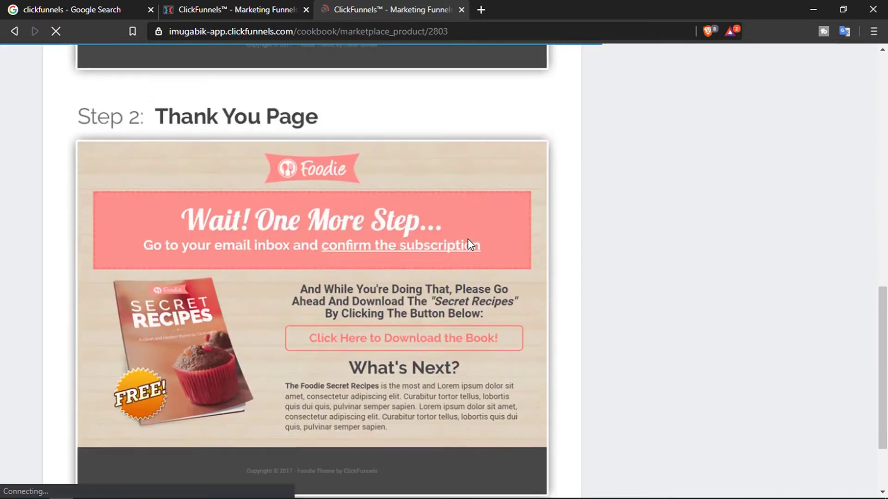
{"action": "scroll", "coordinate": [323, 227], "scroll_direction": "up", "scroll_amount": 1}
{"action": "scroll", "coordinate": [323, 227], "scroll_direction": "up", "scroll_amount": 18}
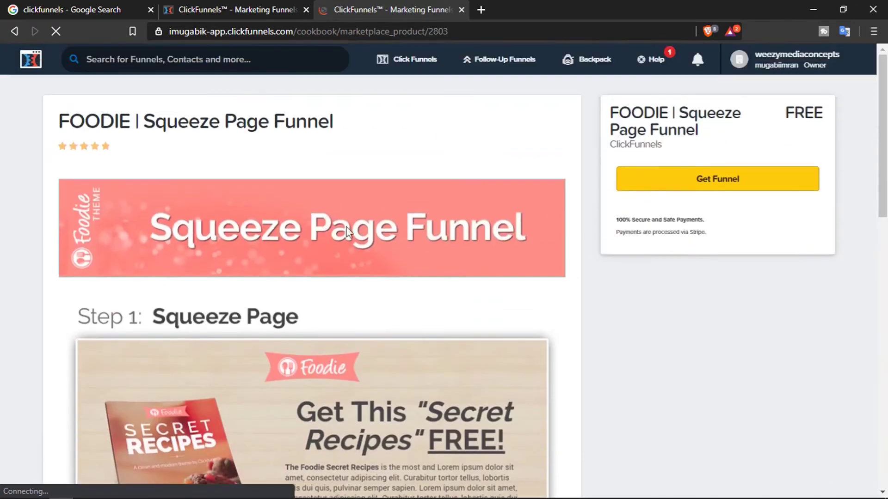
- View the squeeze page funnel map, return to the FOODIE funnel's steps and open its Squeeze Page for editing
{"action": "left_click", "coordinate": [242, 241]}
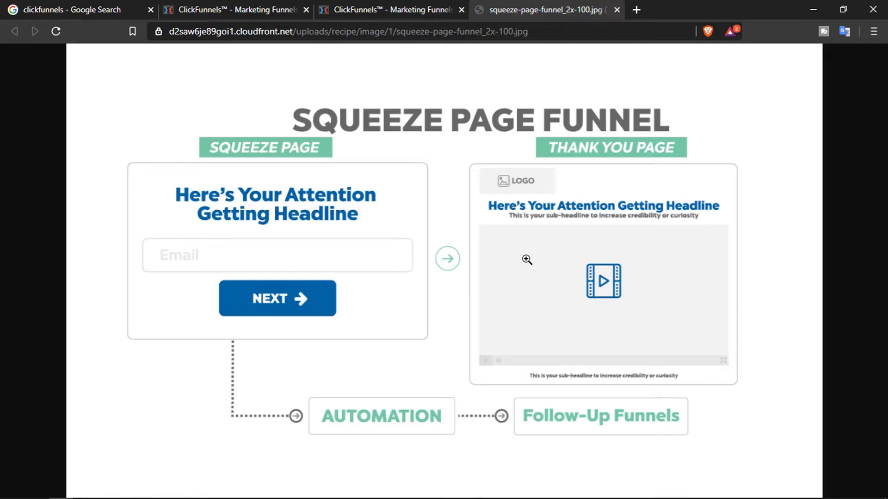
{"action": "key", "text": "ctrl+shift+Tab"}
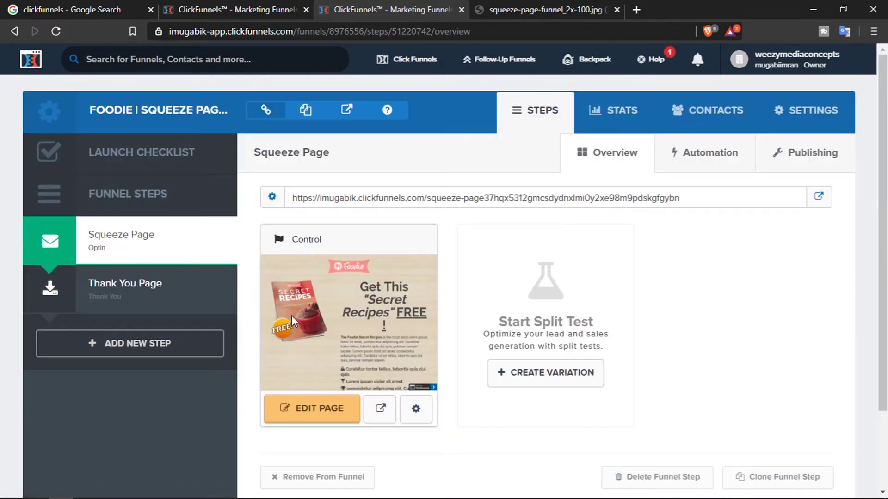
{"action": "left_click", "coordinate": [326, 416]}
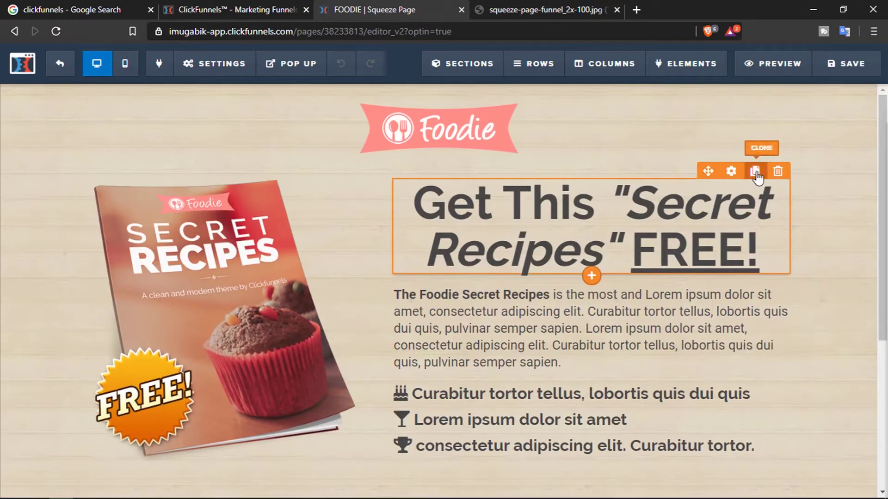
- Try moving the "Get This Secret Recipes FREE!" headline down among the bullet lines, and put it back above the paragraph
{"action": "left_click_drag", "start_coordinate": [658, 190], "coordinate": [651, 368]}
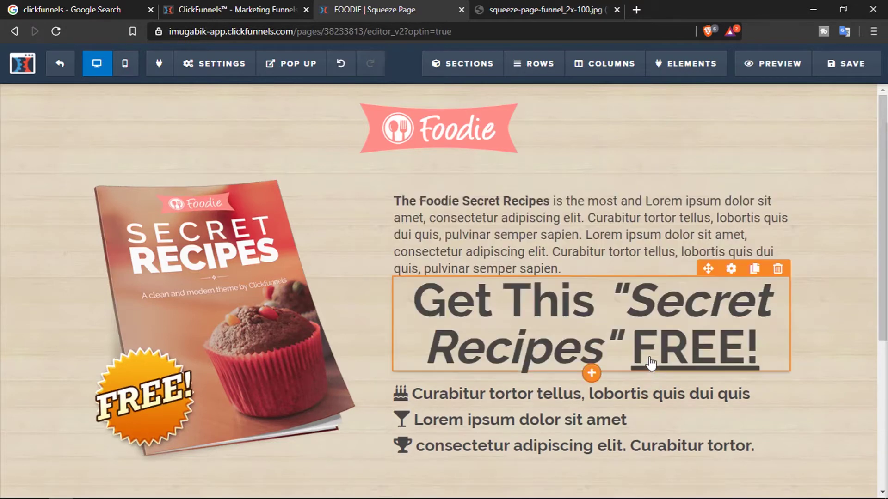
{"action": "left_click_drag", "start_coordinate": [705, 267], "coordinate": [680, 432]}
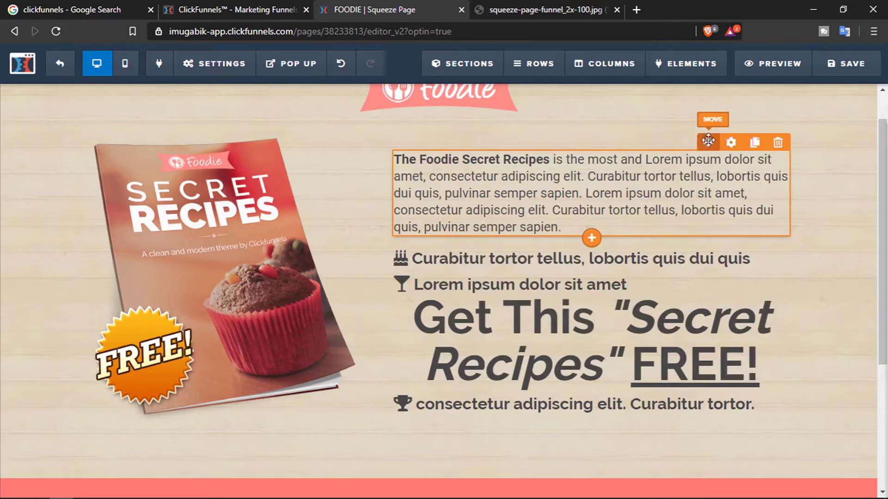
{"action": "left_click_drag", "start_coordinate": [708, 143], "coordinate": [468, 206]}
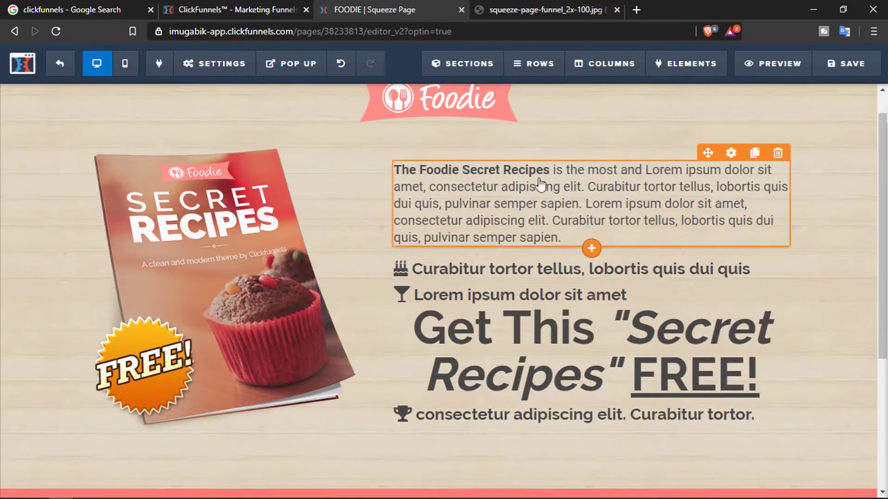
{"action": "scroll", "coordinate": [506, 252], "scroll_direction": "up", "scroll_amount": 1}
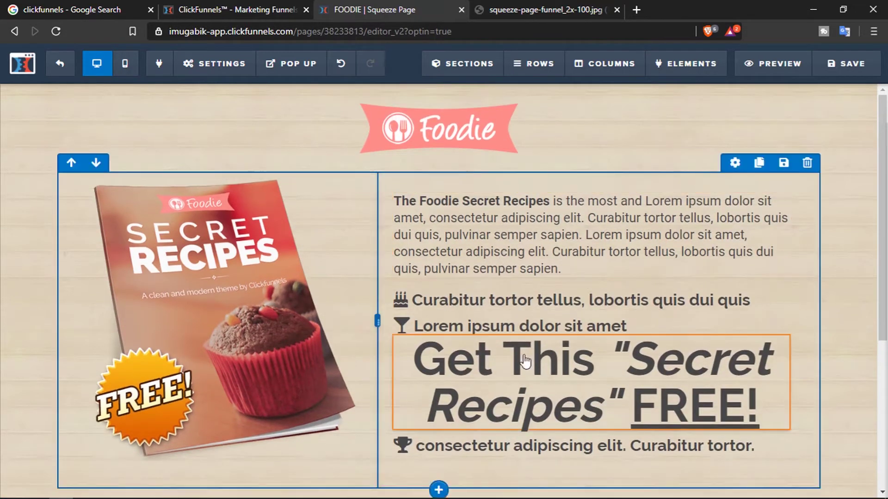
{"action": "left_click", "coordinate": [705, 339]}
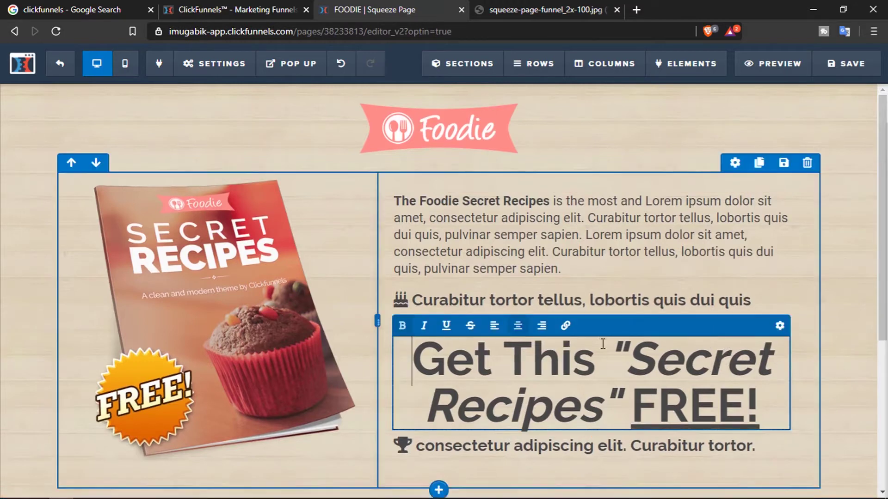
{"action": "left_click_drag", "start_coordinate": [719, 326], "coordinate": [715, 172]}
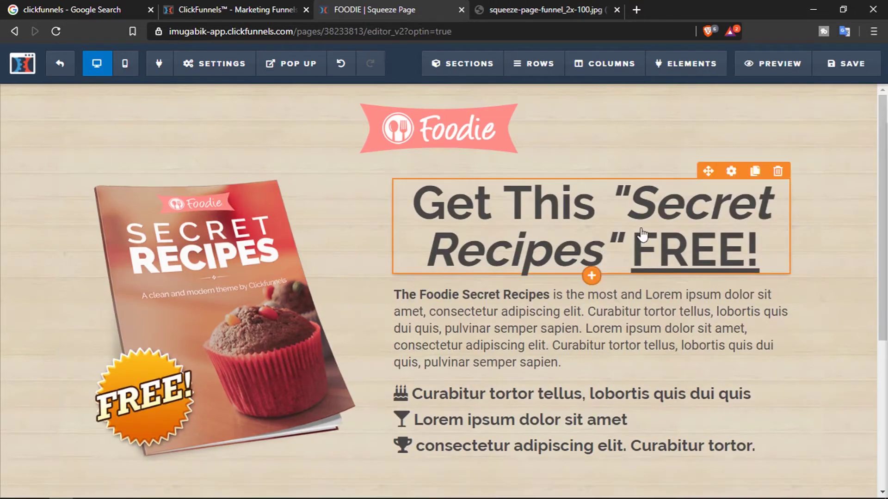
- Open the image picker for the Foodie logo and browse its background, stock and map image sources
{"action": "left_click", "coordinate": [438, 130]}
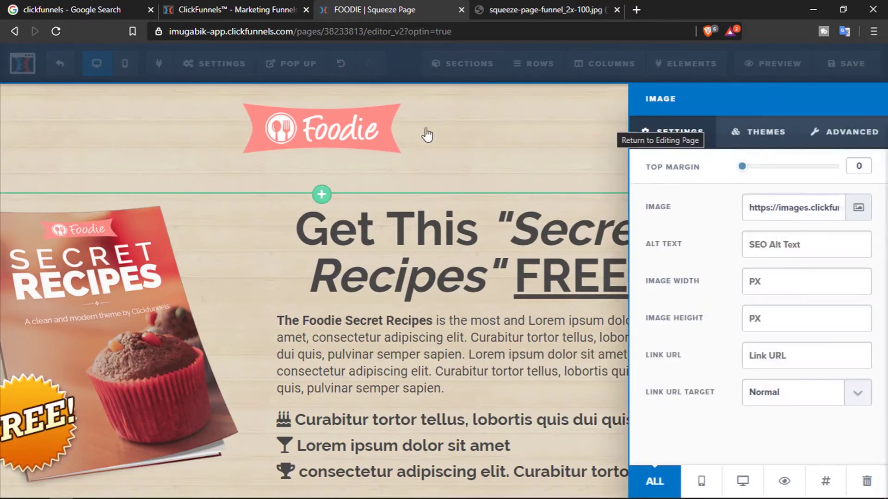
{"action": "left_click", "coordinate": [858, 214]}
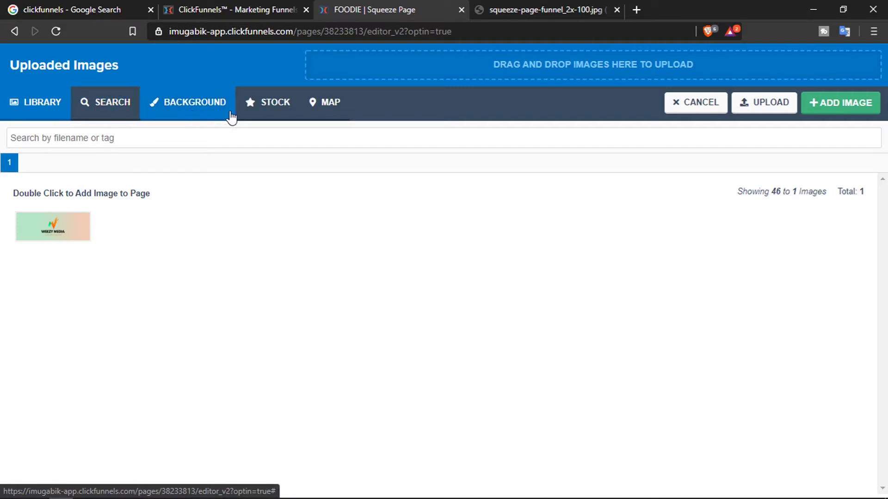
{"action": "left_click", "coordinate": [193, 112]}
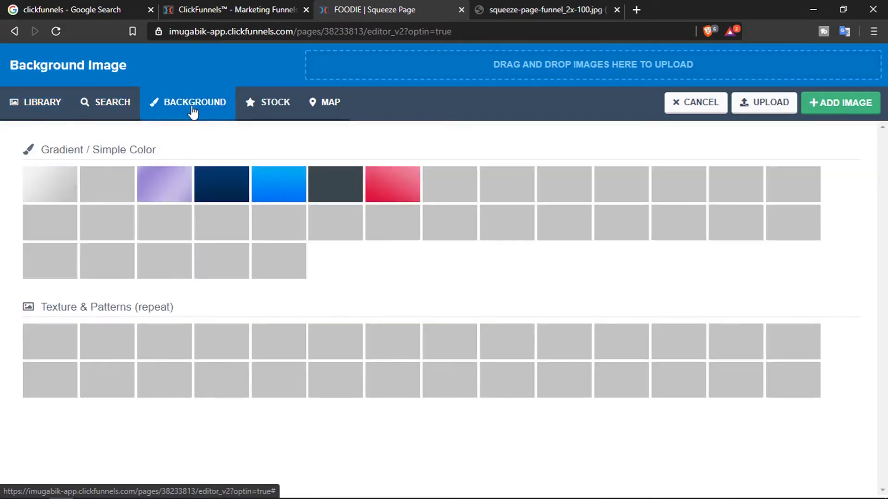
{"action": "left_click", "coordinate": [273, 113]}
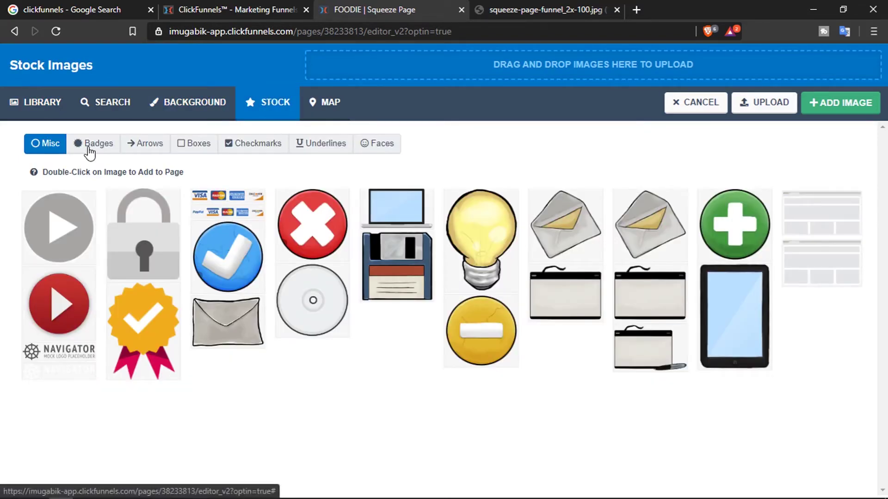
{"action": "left_click", "coordinate": [366, 144]}
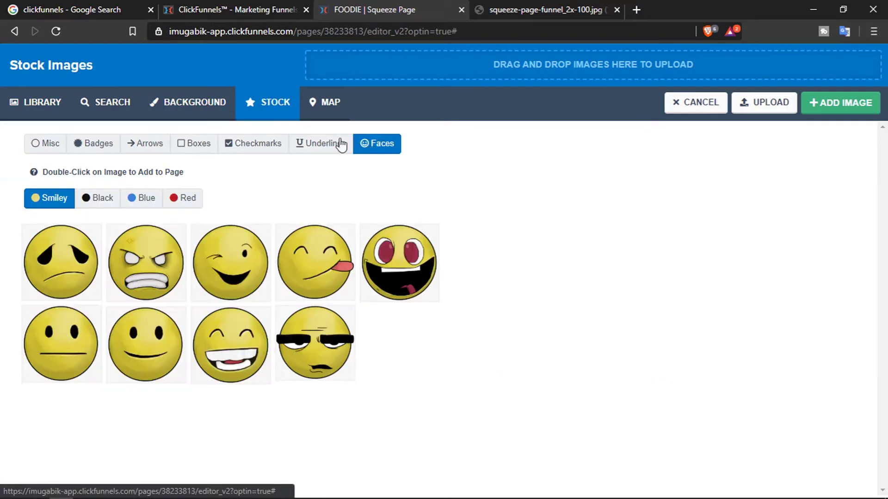
{"action": "left_click", "coordinate": [341, 144]}
{"action": "left_click", "coordinate": [153, 144]}
{"action": "left_click", "coordinate": [110, 144]}
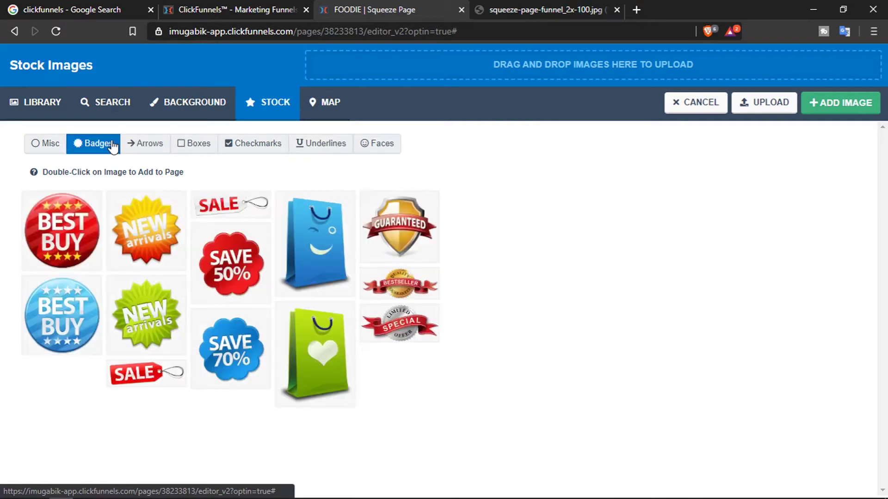
{"action": "left_click", "coordinate": [348, 114]}
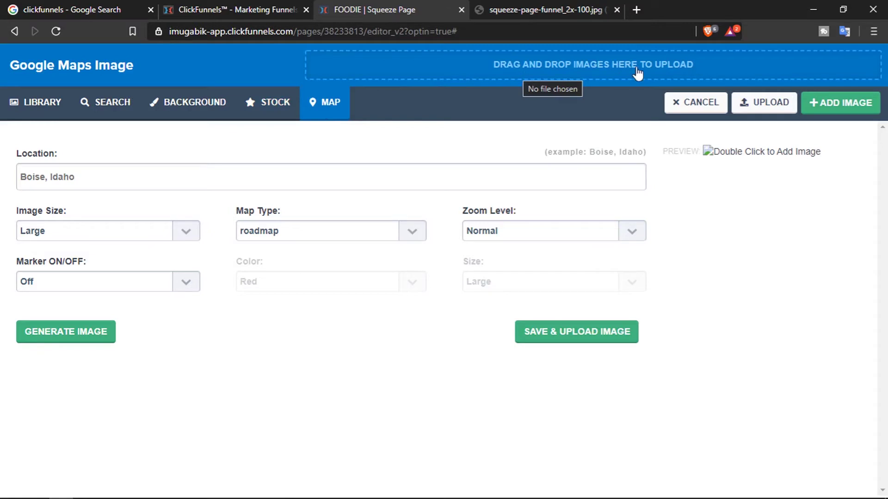
- Check the file upload option without uploading anything, and replace the Foodie logo with the Weezy Media image from the library
{"action": "left_click", "coordinate": [767, 107]}
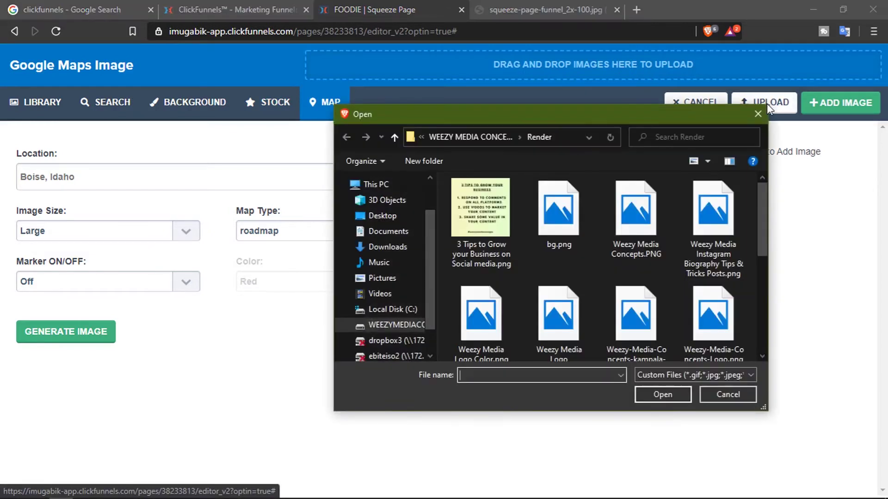
{"action": "left_click", "coordinate": [727, 396]}
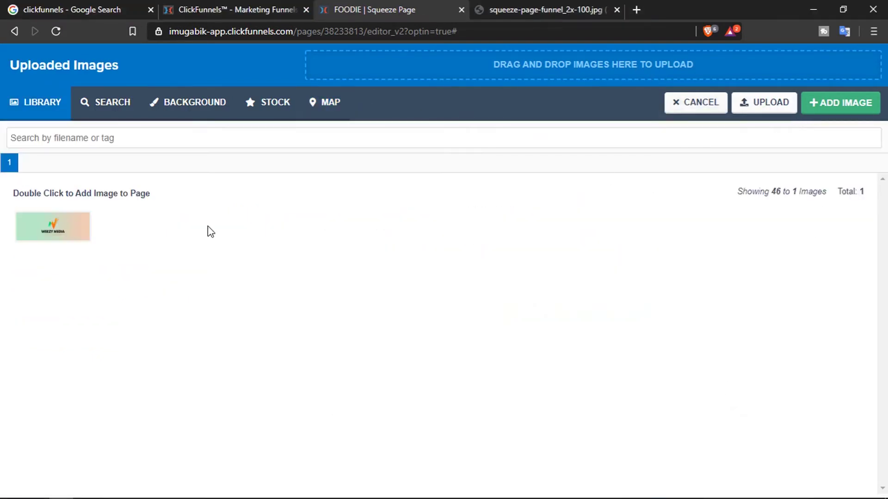
{"action": "left_click", "coordinate": [47, 237]}
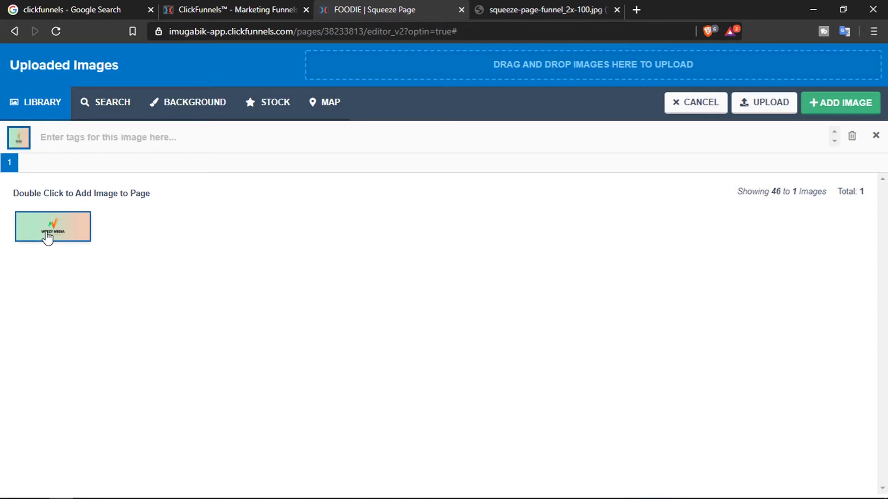
{"action": "left_click", "coordinate": [845, 98]}
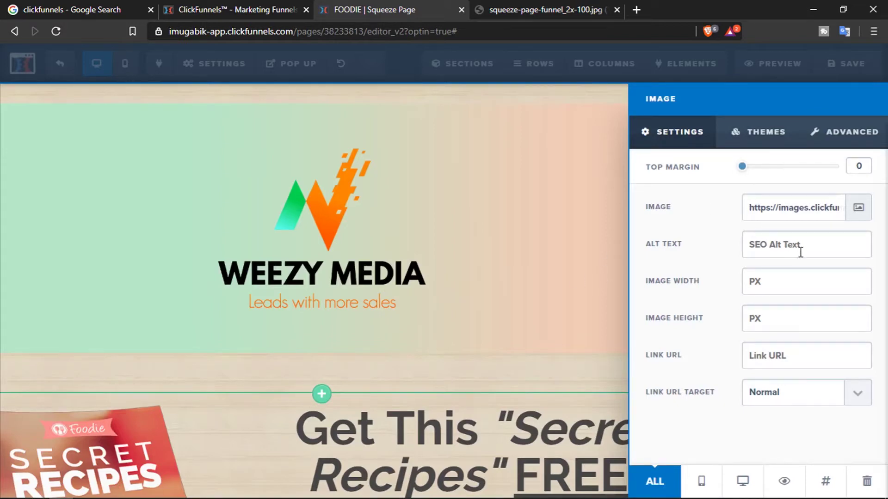
- Try a width of 500 px for the Weezy Media image, and set both its width and height to 1000 px
{"action": "type", "text": "5"}
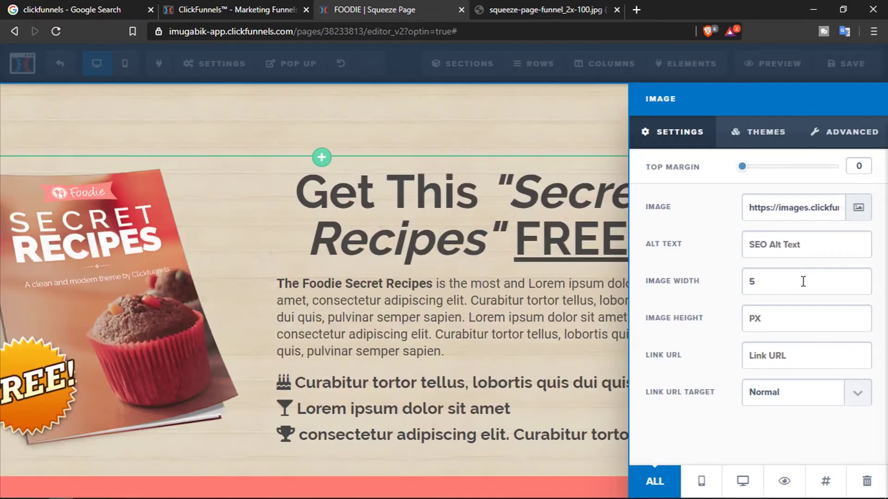
{"action": "type", "text": "00"}
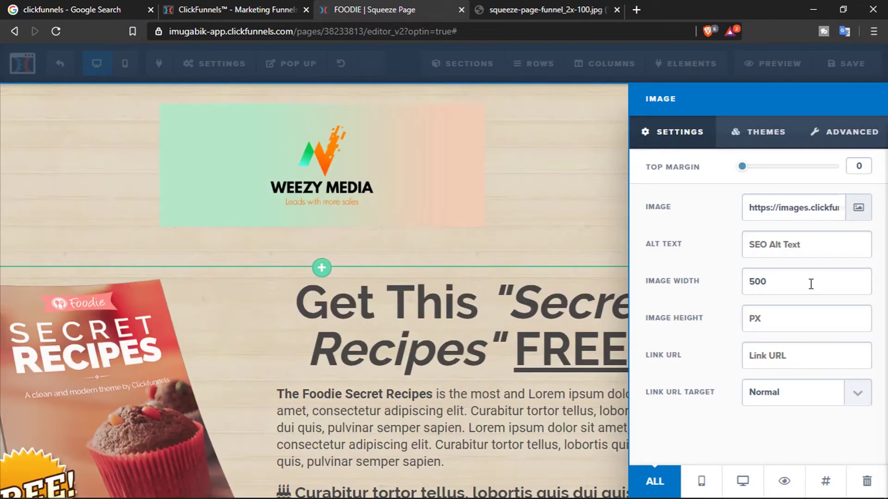
{"action": "type", "text": "10"}
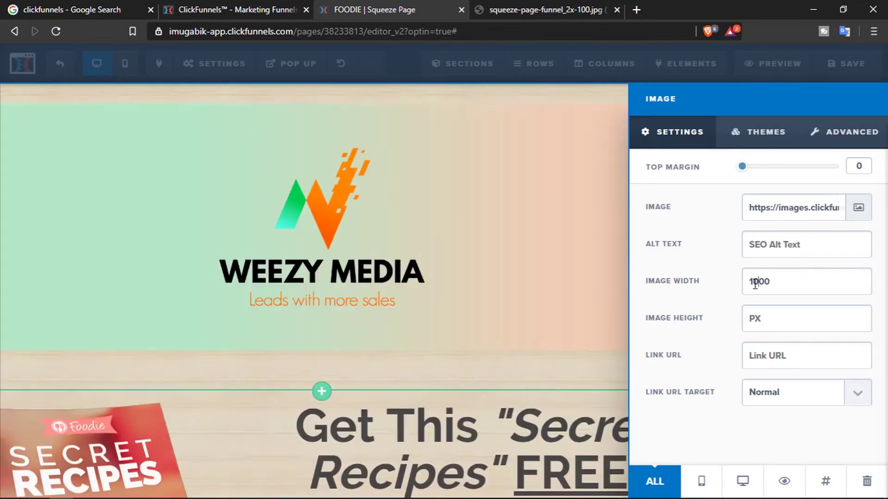
{"action": "left_click", "coordinate": [697, 284]}
{"action": "left_click", "coordinate": [781, 318]}
{"action": "type", "text": "1000"}
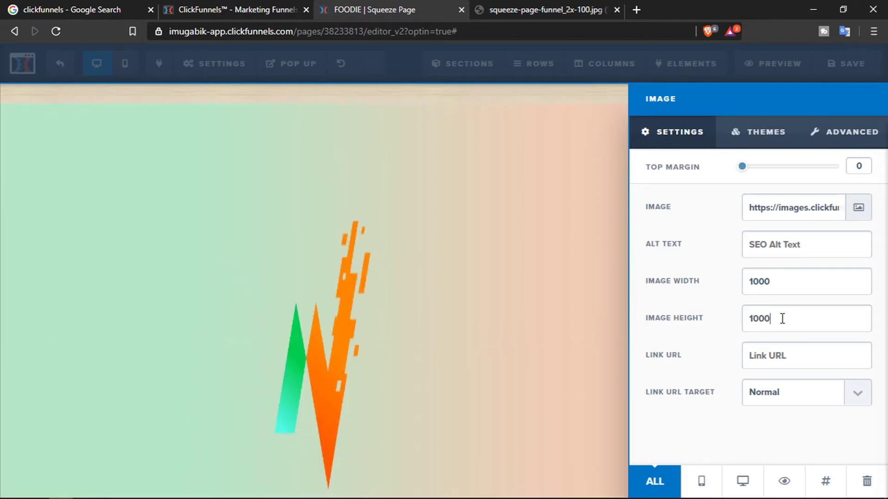
- Clear the Weezy Media image's height, try showing the image on mobile only, and set it to desktop only
{"action": "key", "text": "BackSpace"}
{"action": "key", "text": "BackSpace"}
{"action": "key", "text": "BackSpace"}
{"action": "key", "text": "BackSpace"}
{"action": "left_click", "coordinate": [796, 282]}
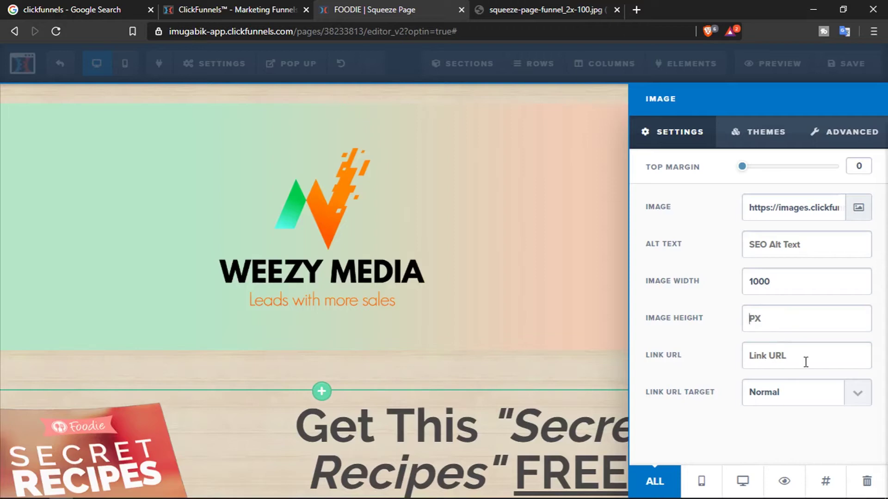
{"action": "key", "text": "Tab"}
{"action": "left_click", "coordinate": [702, 483]}
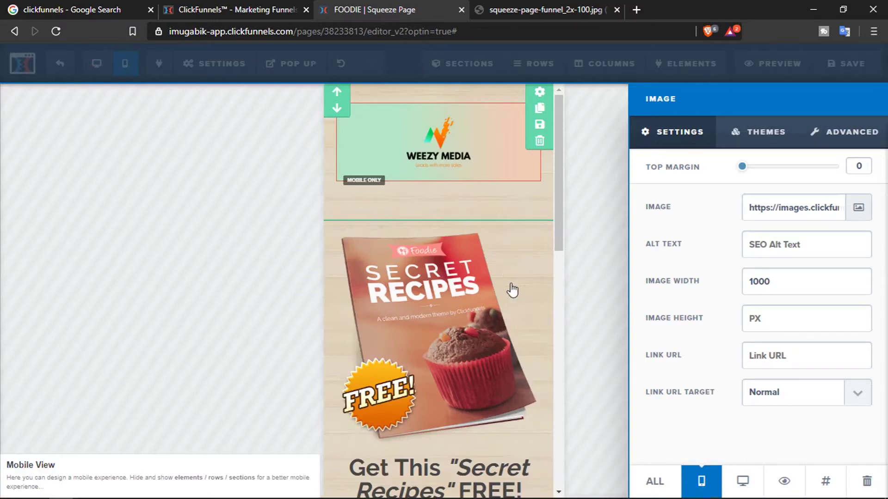
{"action": "left_click", "coordinate": [741, 482]}
{"action": "left_click", "coordinate": [584, 157]}
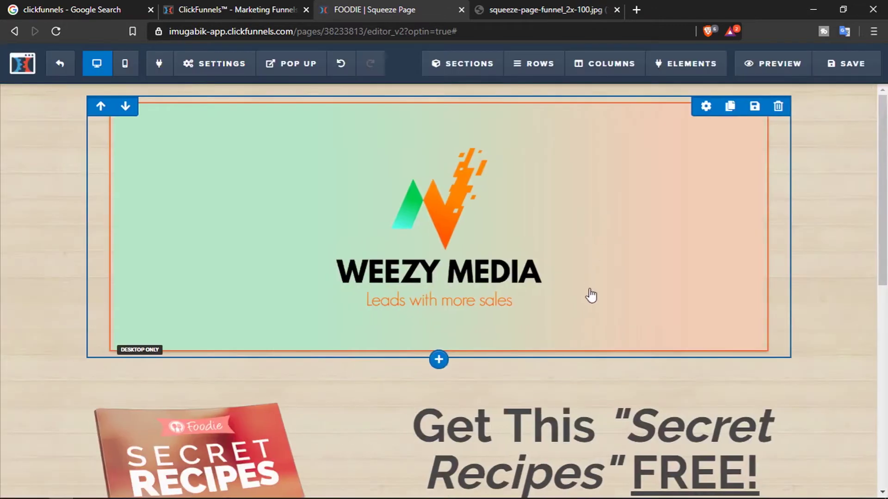
- Open the image picker for the Secret Recipes book cover and show the stock images
{"action": "scroll", "coordinate": [608, 273], "scroll_direction": "down", "scroll_amount": 4}
{"action": "scroll", "coordinate": [611, 273], "scroll_direction": "down", "scroll_amount": 1}
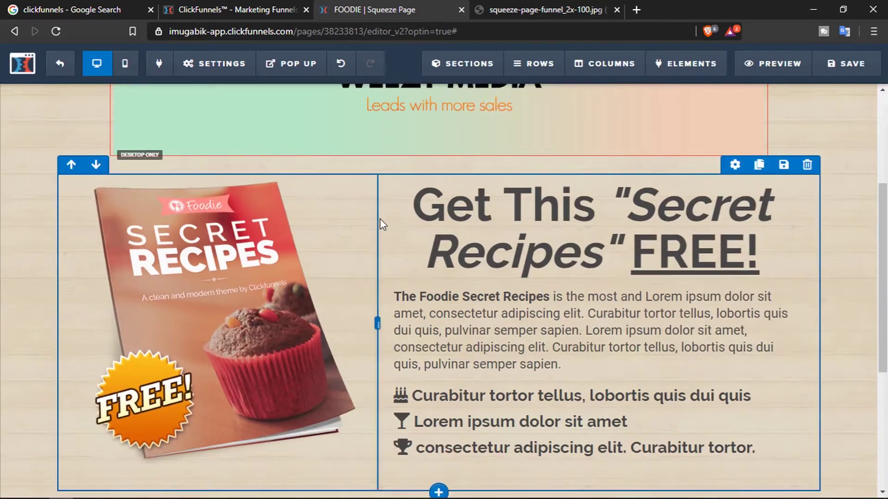
{"action": "scroll", "coordinate": [381, 222], "scroll_direction": "down", "scroll_amount": 5}
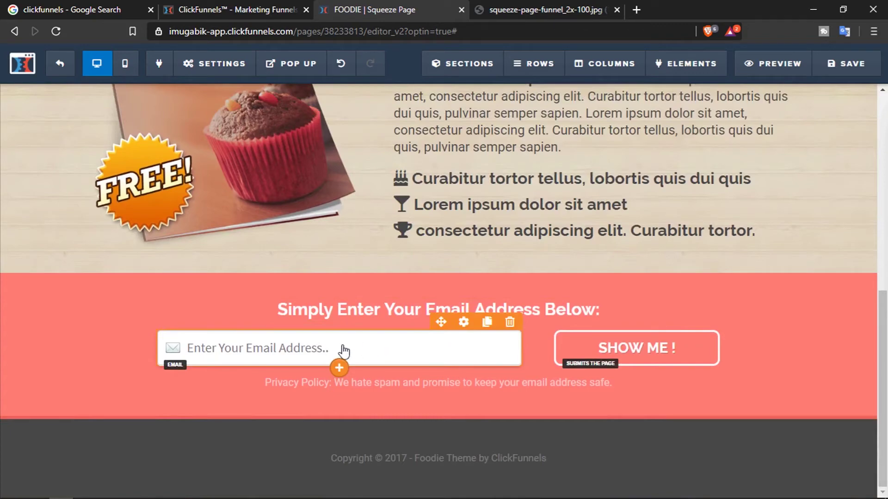
{"action": "scroll", "coordinate": [276, 353], "scroll_direction": "up", "scroll_amount": 10}
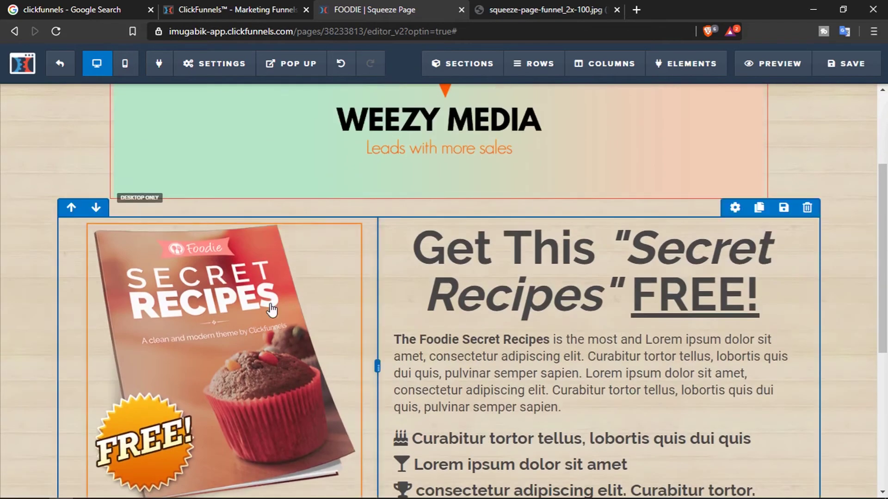
{"action": "left_click", "coordinate": [271, 309]}
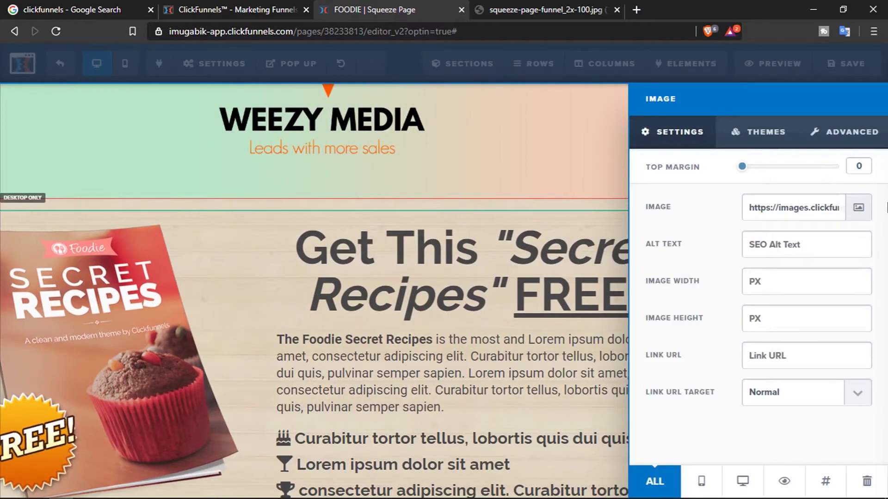
{"action": "left_click", "coordinate": [859, 208]}
{"action": "left_click", "coordinate": [269, 102]}
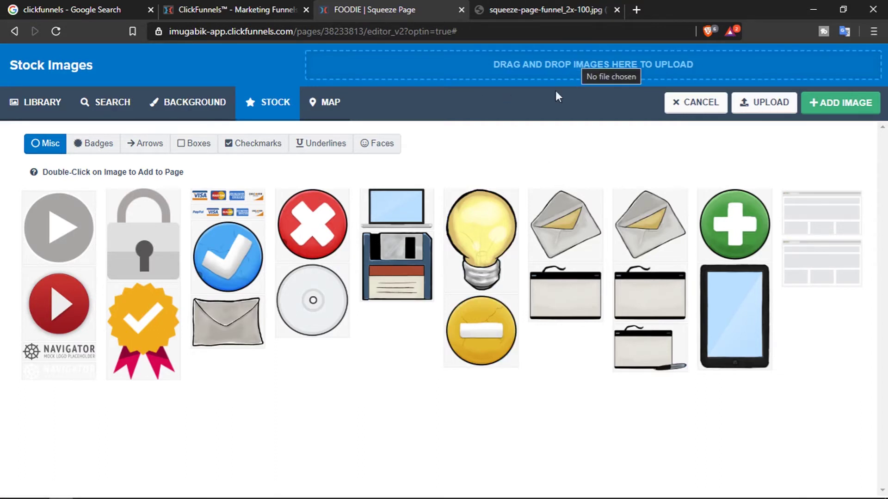
- Upload the video camera photo from the Footage folder and use it to replace the Secret Recipes book cover
{"action": "key", "text": "super+Tab"}
{"action": "left_click", "coordinate": [326, 144]}
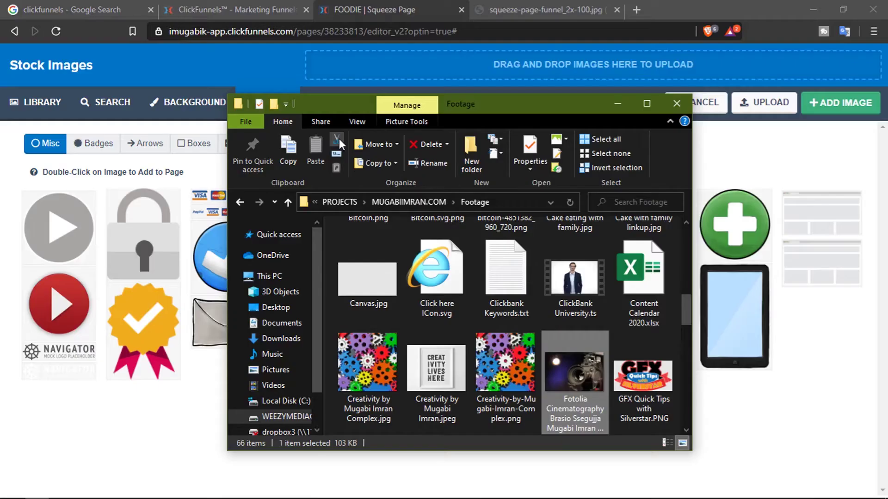
{"action": "left_click_drag", "start_coordinate": [576, 351], "coordinate": [634, 73]}
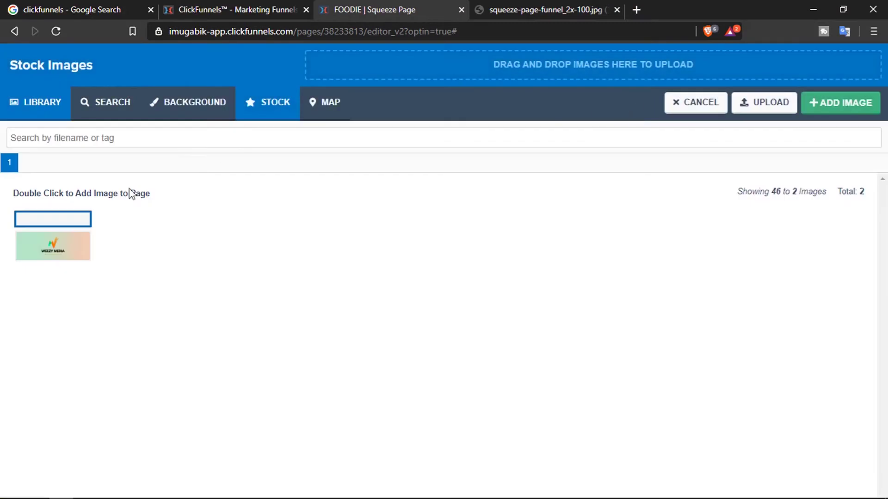
{"action": "left_click", "coordinate": [72, 234]}
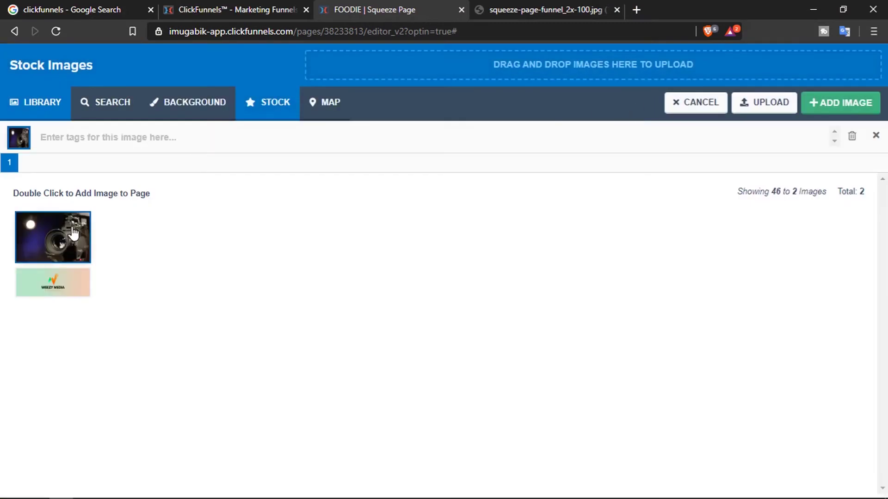
{"action": "left_click", "coordinate": [848, 104]}
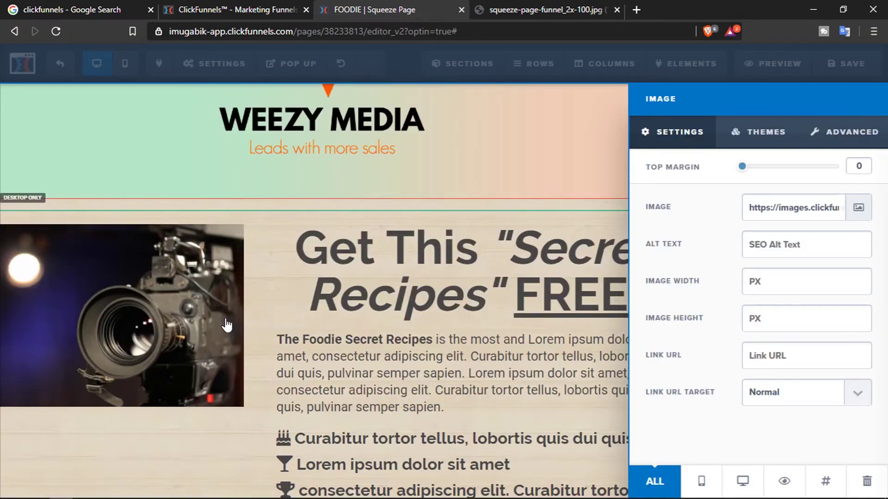
{"action": "left_click", "coordinate": [513, 333]}
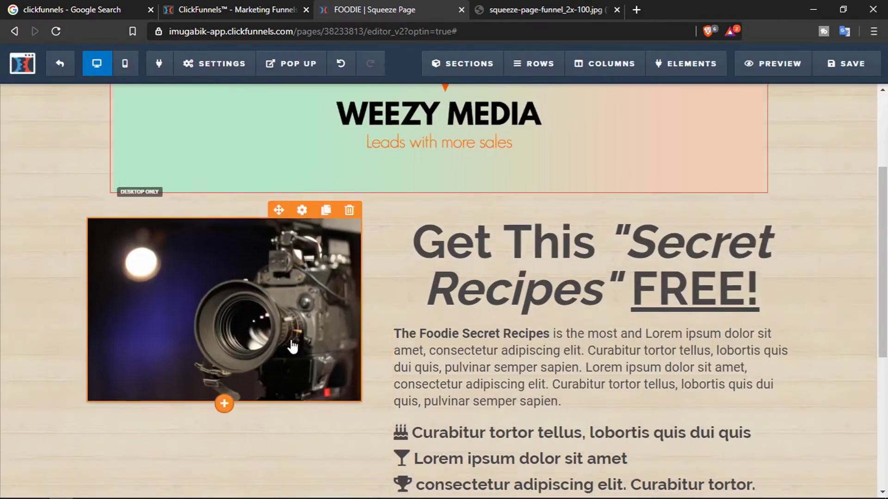
- Reword the main headline to read: Get These "Secret Photography Tips" FREE!
{"action": "scroll", "coordinate": [293, 346], "scroll_direction": "down", "scroll_amount": 4}
{"action": "scroll", "coordinate": [293, 347], "scroll_direction": "up", "scroll_amount": 3}
{"action": "left_click", "coordinate": [680, 198]}
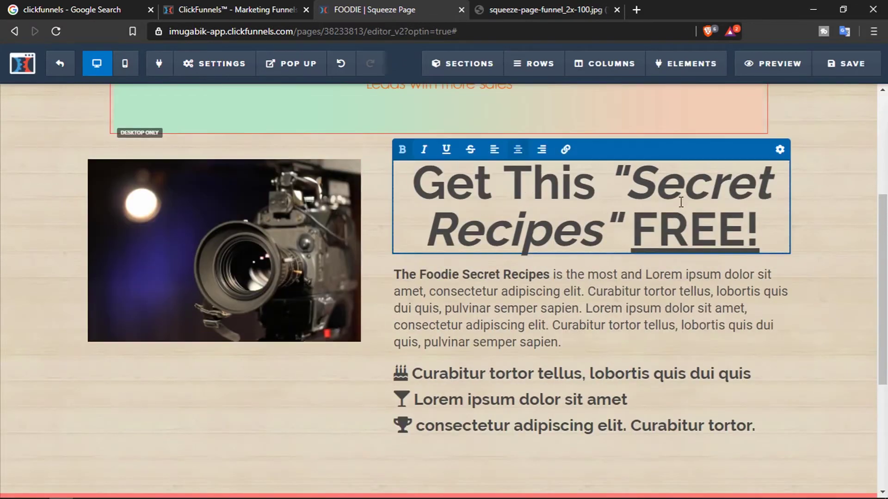
{"action": "left_click_drag", "start_coordinate": [601, 231], "coordinate": [426, 248]}
{"action": "type", "text": "Photography Tips"}
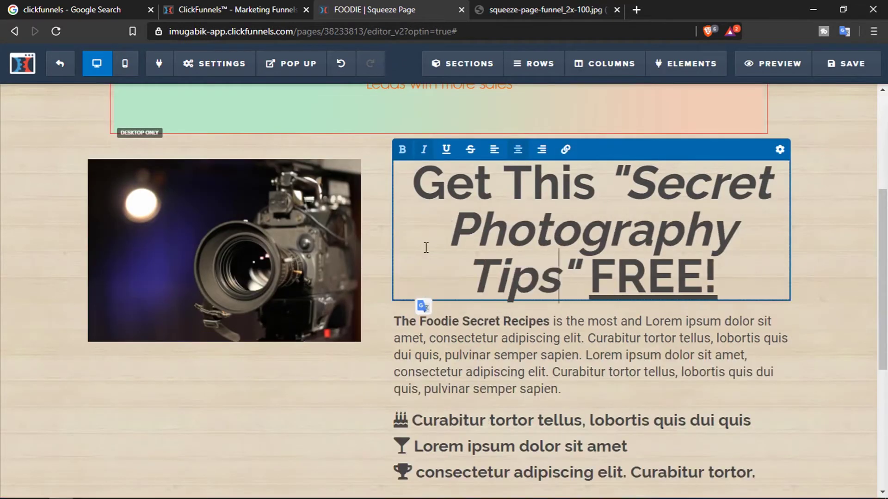
{"action": "key", "text": "BackSpace"}
{"action": "key", "text": "BackSpace"}
{"action": "key", "text": "BackSpace"}
{"action": "type", "text": "ese"}
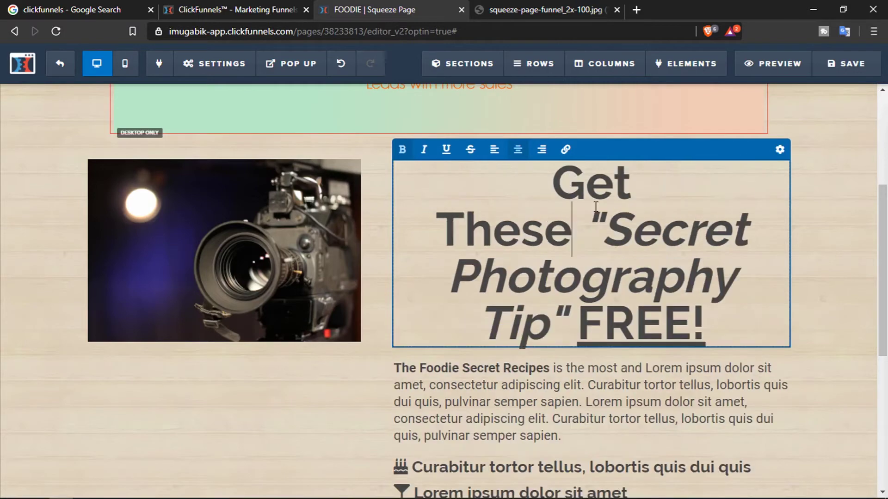
{"action": "left_click", "coordinate": [602, 335]}
{"action": "type", "text": "s"}
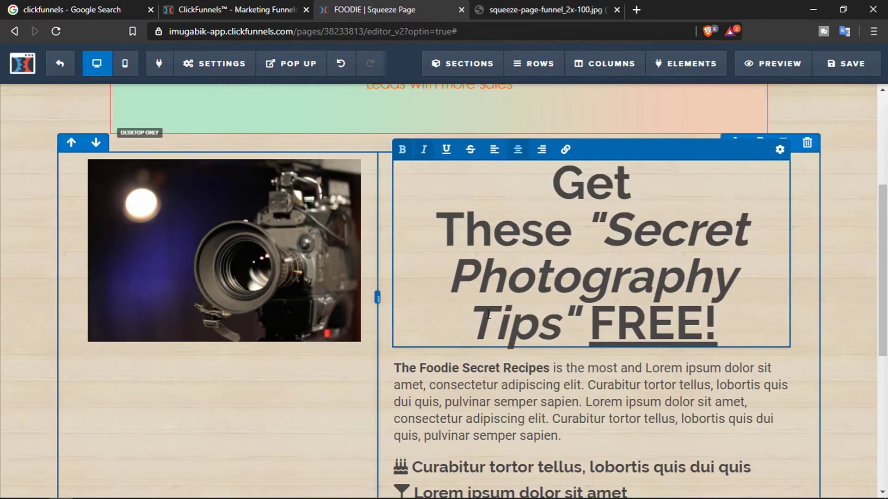
- Check the font choices for the "Secret Photography Tips" headline without picking one, and set its font size to 48
{"action": "scroll", "coordinate": [622, 299], "scroll_direction": "down", "scroll_amount": 4}
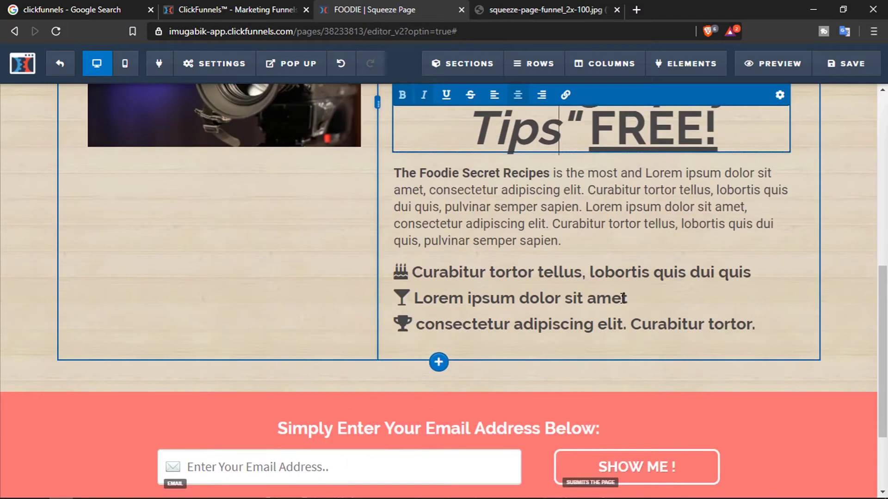
{"action": "scroll", "coordinate": [623, 298], "scroll_direction": "down", "scroll_amount": 2}
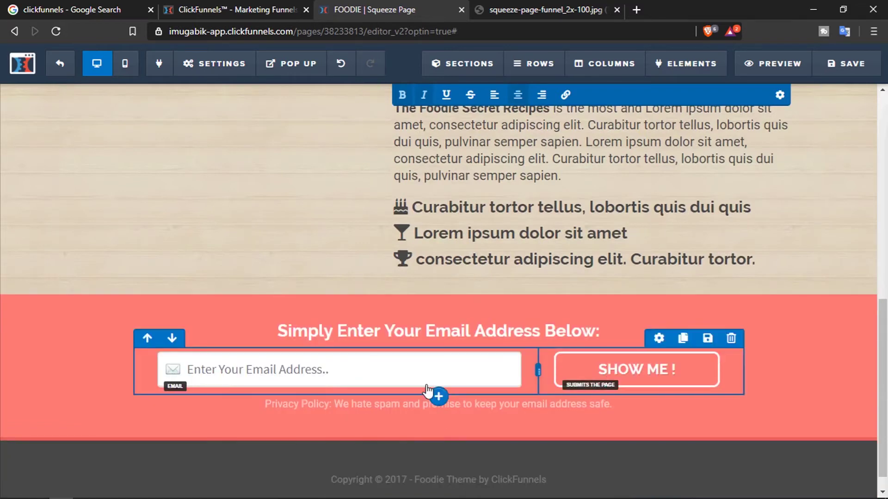
{"action": "scroll", "coordinate": [664, 206], "scroll_direction": "up", "scroll_amount": 3}
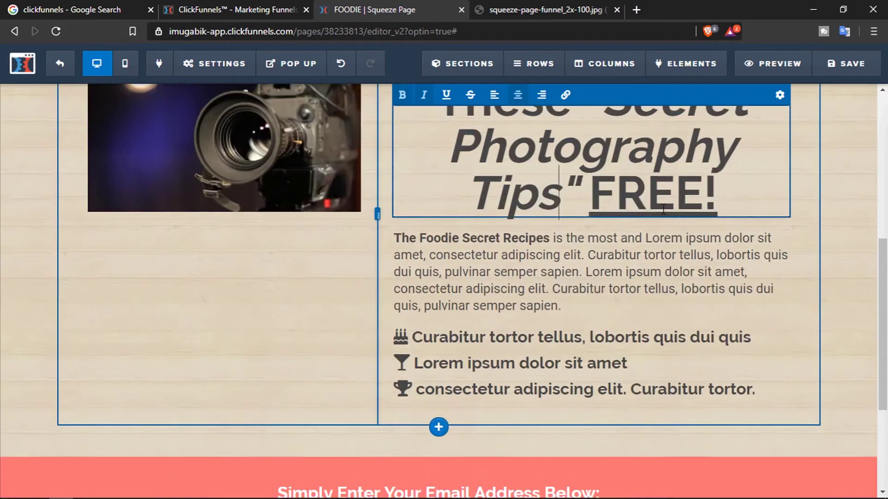
{"action": "scroll", "coordinate": [663, 209], "scroll_direction": "up", "scroll_amount": 3}
{"action": "left_click_drag", "start_coordinate": [718, 309], "coordinate": [483, 155]}
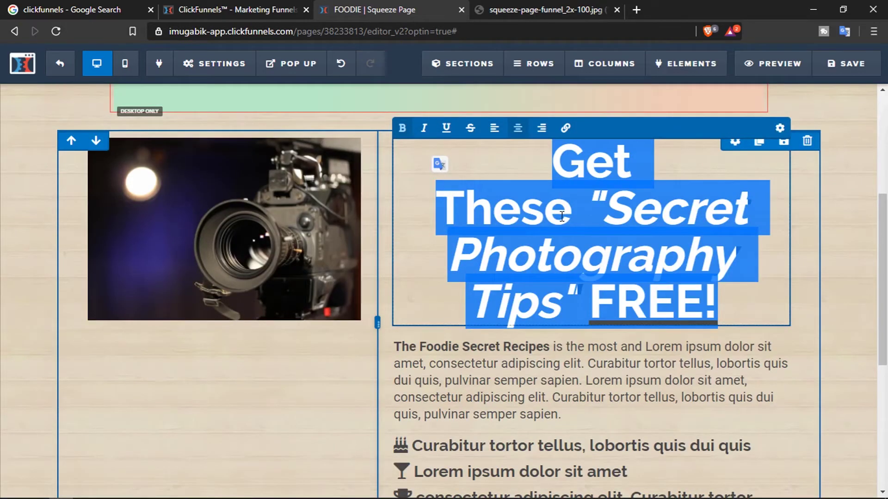
{"action": "left_click", "coordinate": [780, 127]}
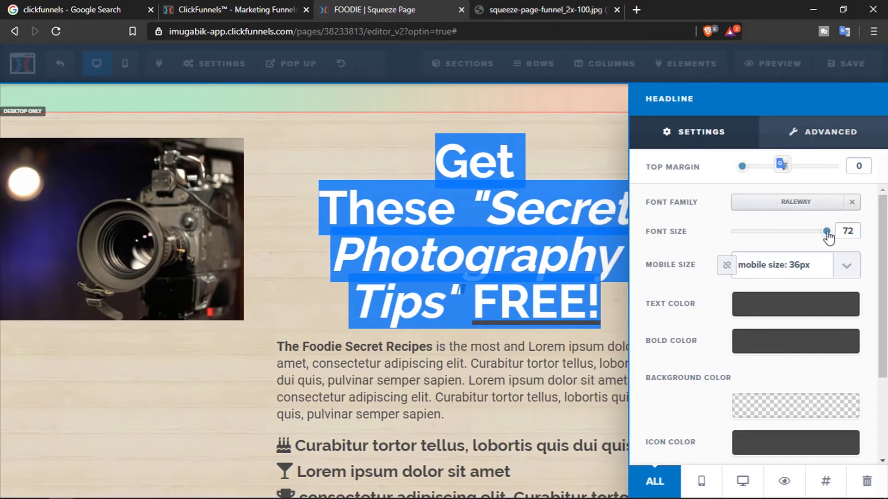
{"action": "left_click", "coordinate": [814, 208]}
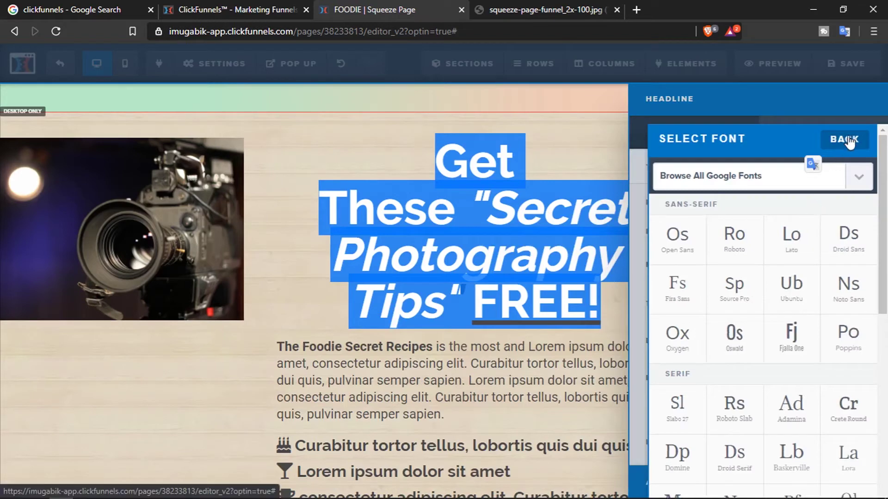
{"action": "left_click", "coordinate": [845, 139]}
{"action": "left_click_drag", "start_coordinate": [828, 232], "coordinate": [787, 245]}
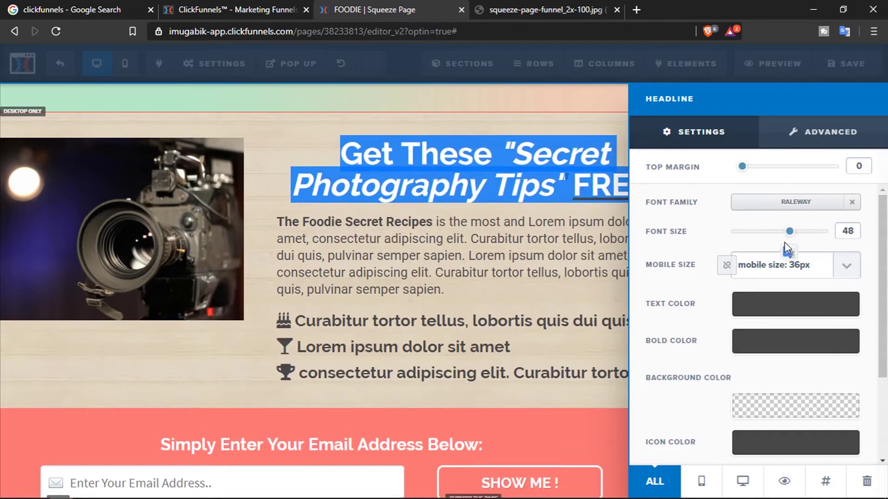
{"action": "left_click", "coordinate": [237, 369]}
- Set the background color of the email opt-in section to orange (#ff7032)
{"action": "scroll", "coordinate": [416, 342], "scroll_direction": "down", "scroll_amount": 3}
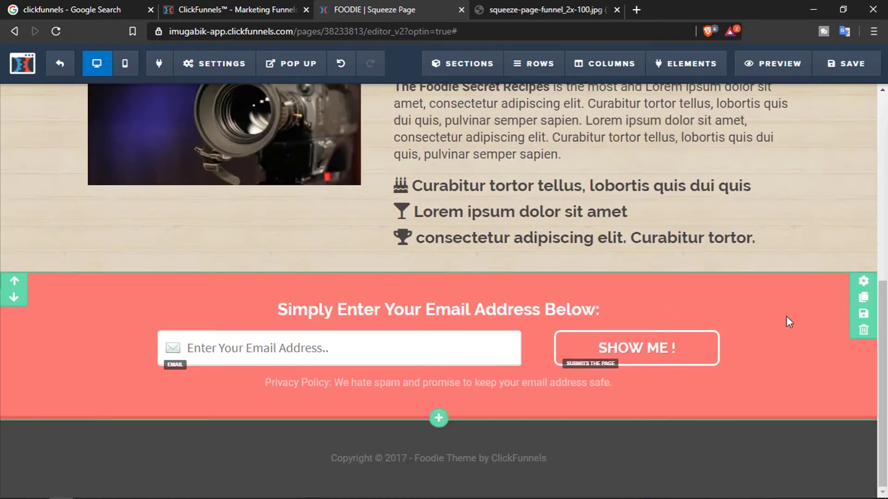
{"action": "left_click", "coordinate": [863, 281]}
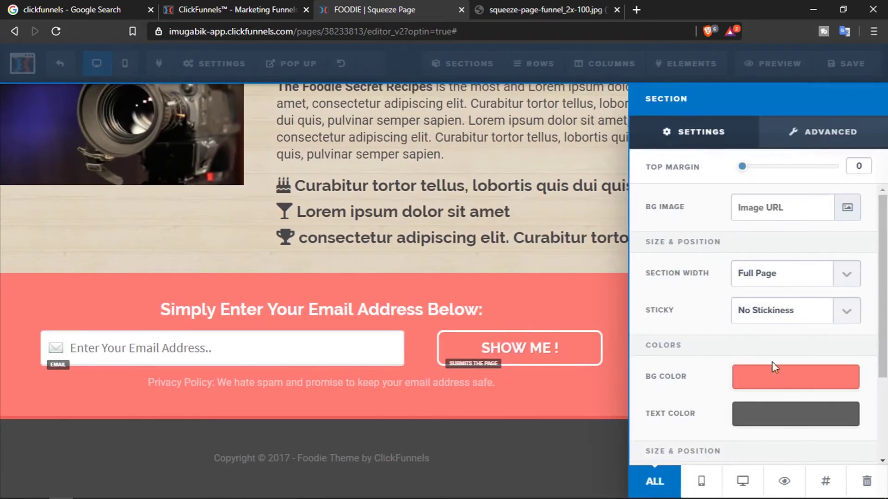
{"action": "left_click", "coordinate": [765, 386]}
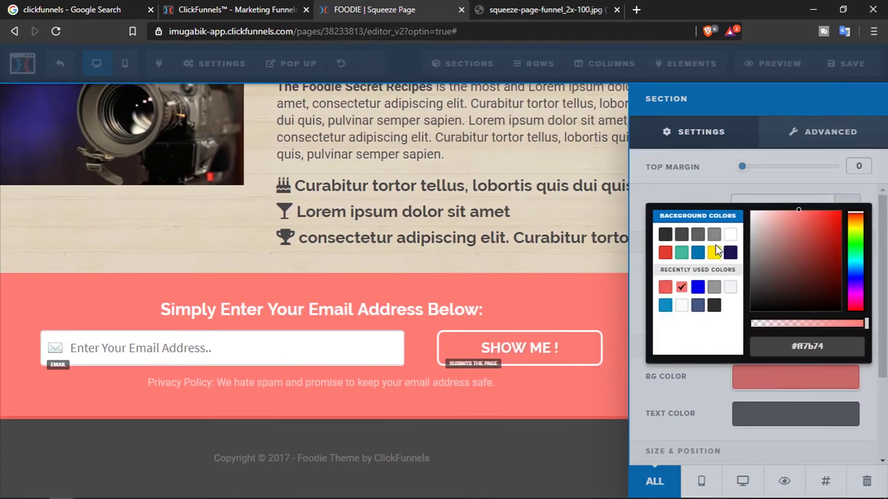
{"action": "left_click_drag", "start_coordinate": [851, 252], "coordinate": [854, 241]}
{"action": "mouse_move", "coordinate": [792, 216]}
{"action": "left_mouse_down"}
{"action": "mouse_move", "coordinate": [791, 238]}
{"action": "mouse_move", "coordinate": [806, 240]}
{"action": "mouse_move", "coordinate": [856, 228]}
{"action": "mouse_move", "coordinate": [856, 217]}
{"action": "left_mouse_up"}
{"action": "left_click_drag", "start_coordinate": [807, 231], "coordinate": [823, 210]}
{"action": "left_click", "coordinate": [860, 226]}
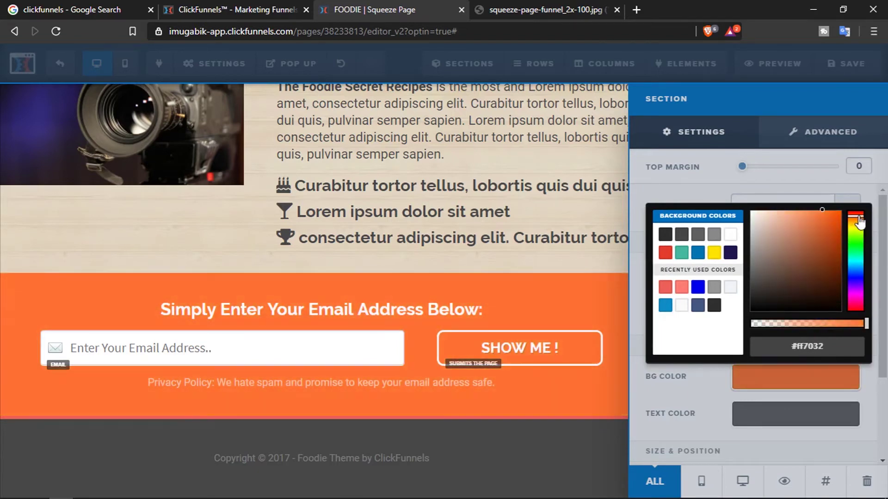
{"action": "left_click", "coordinate": [856, 215]}
{"action": "left_click", "coordinate": [530, 432]}
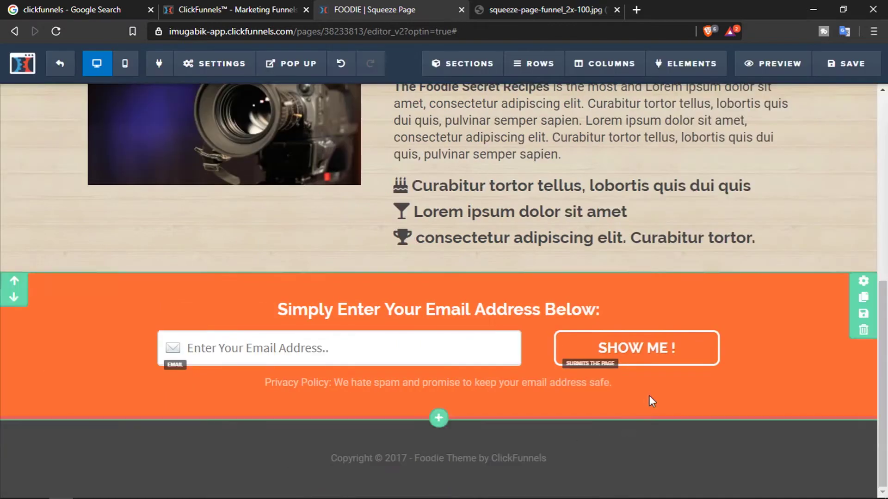
- Set the Weezy Media image's width to 700 px
{"action": "scroll", "coordinate": [648, 395], "scroll_direction": "up", "scroll_amount": 10}
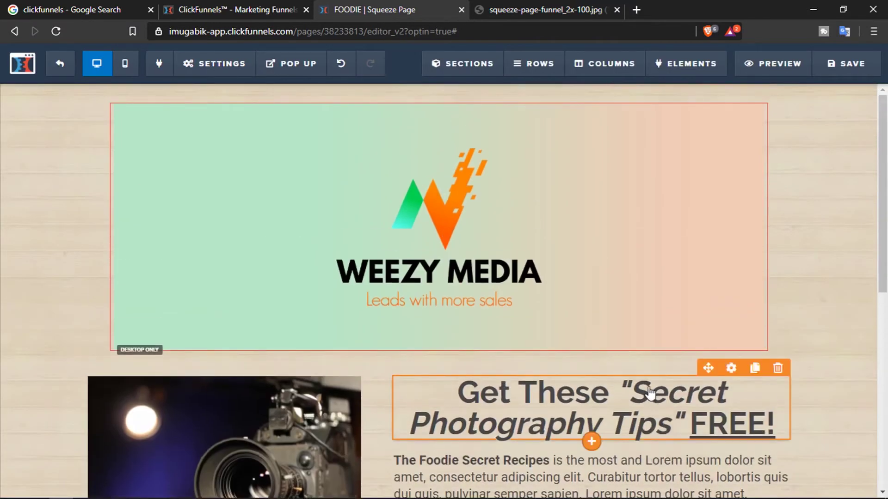
{"action": "scroll", "coordinate": [649, 398], "scroll_direction": "down", "scroll_amount": 5}
{"action": "scroll", "coordinate": [649, 393], "scroll_direction": "up", "scroll_amount": 5}
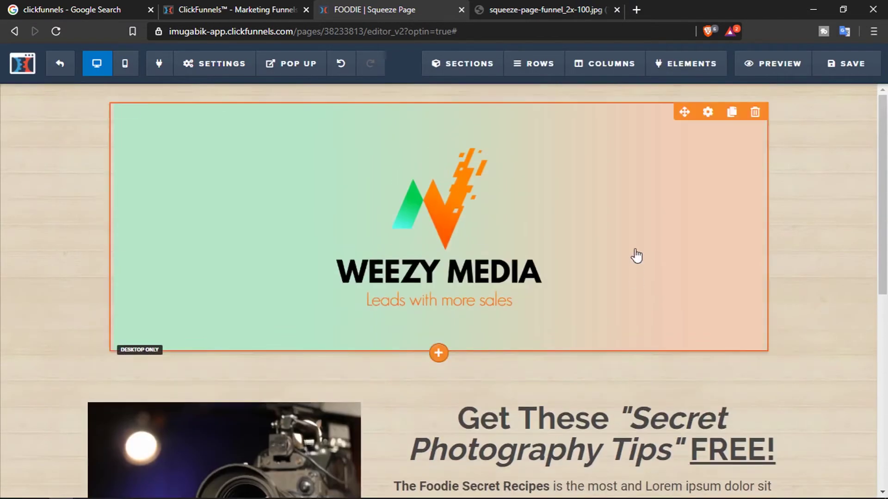
{"action": "left_click", "coordinate": [668, 220]}
{"action": "left_click_drag", "start_coordinate": [776, 277], "coordinate": [680, 281]}
{"action": "type", "text": "700"}
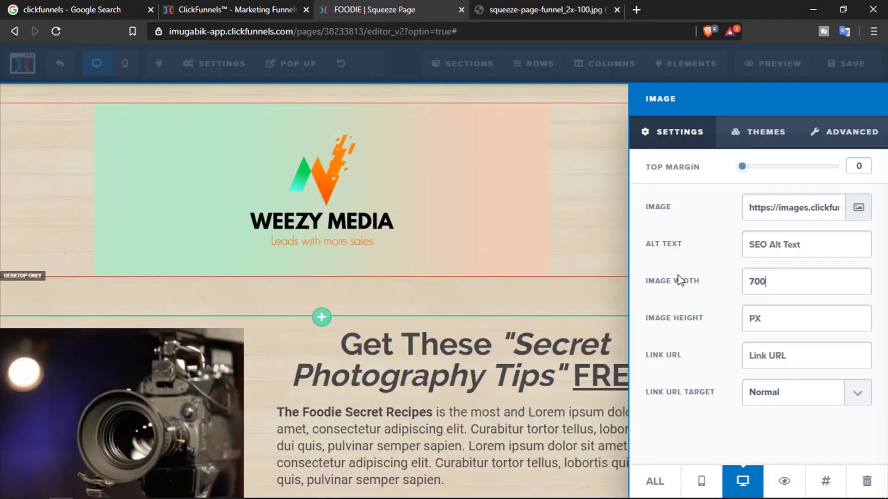
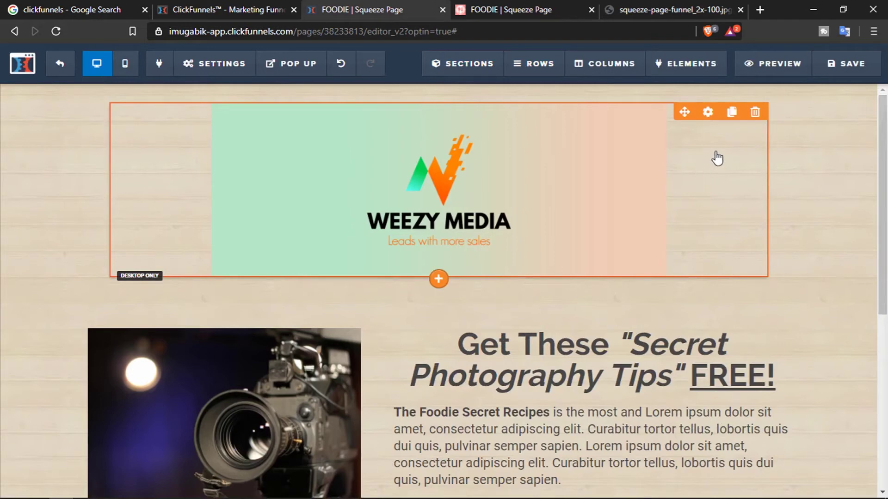
- Add a Headline element directly below the Weezy Media image
{"action": "left_click", "coordinate": [438, 283]}
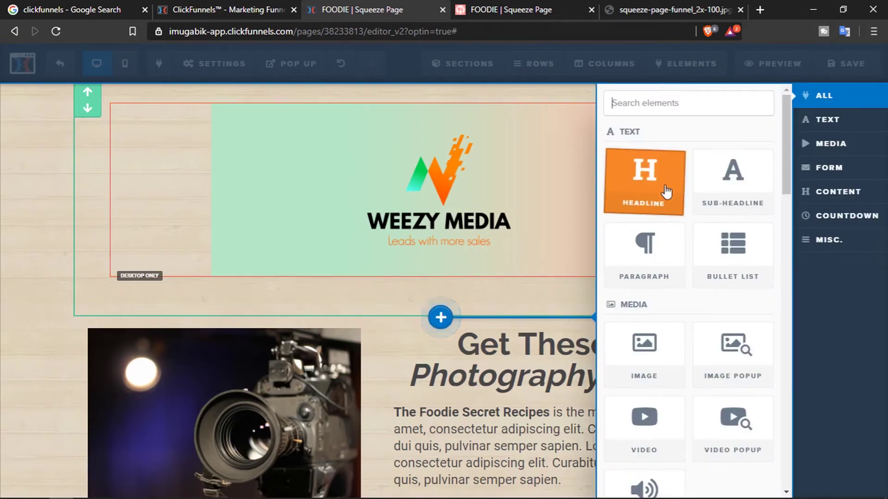
{"action": "left_click", "coordinate": [664, 212]}
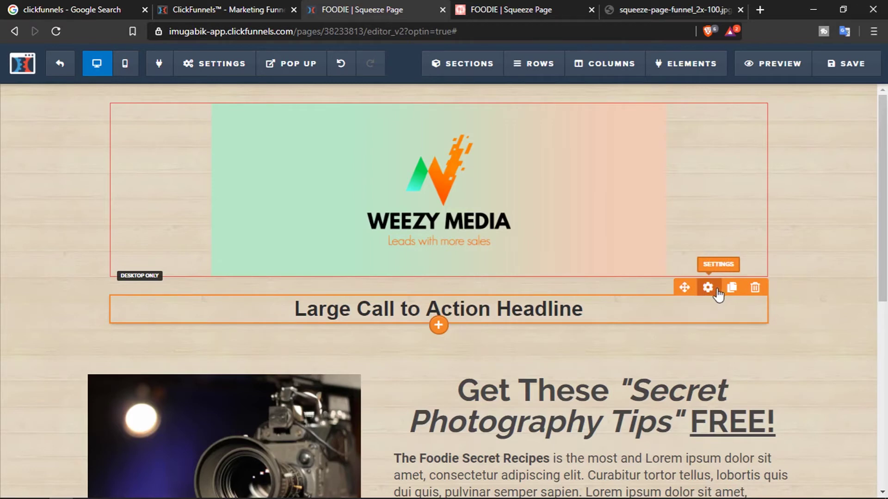
- Delete the "Large Call to Action Headline" element below the Weezy Media image and confirm the removal
{"action": "left_click", "coordinate": [760, 294]}
{"action": "left_click", "coordinate": [512, 100]}
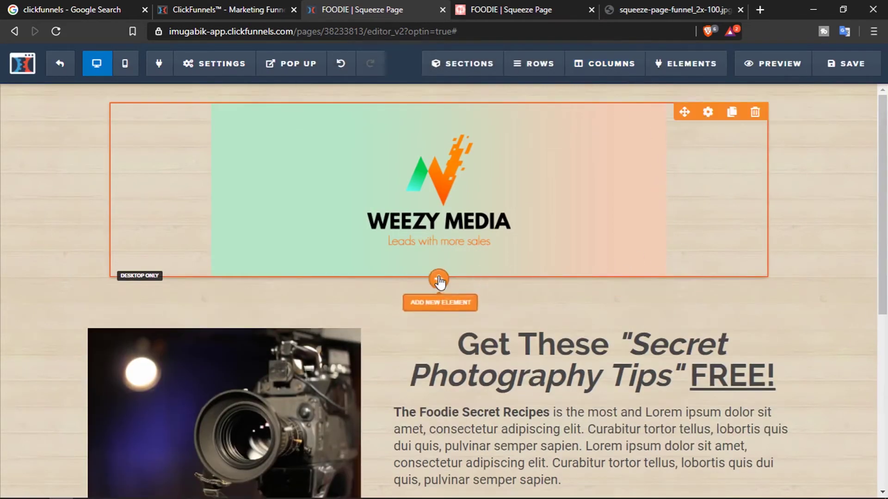
- Add the Actions section with the book cover and "Extremely Limited Time Offer" text directly below the Weezy Media image
{"action": "mouse_move", "coordinate": [675, 69]}
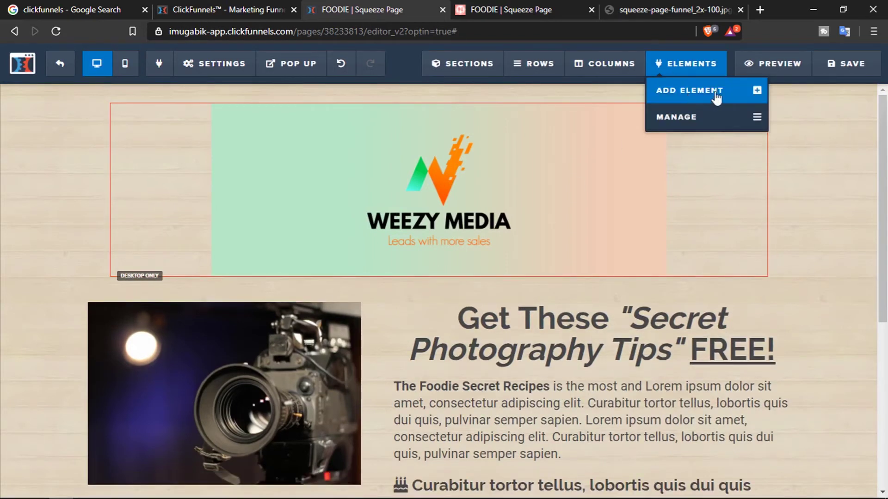
{"action": "mouse_move", "coordinate": [555, 70]}
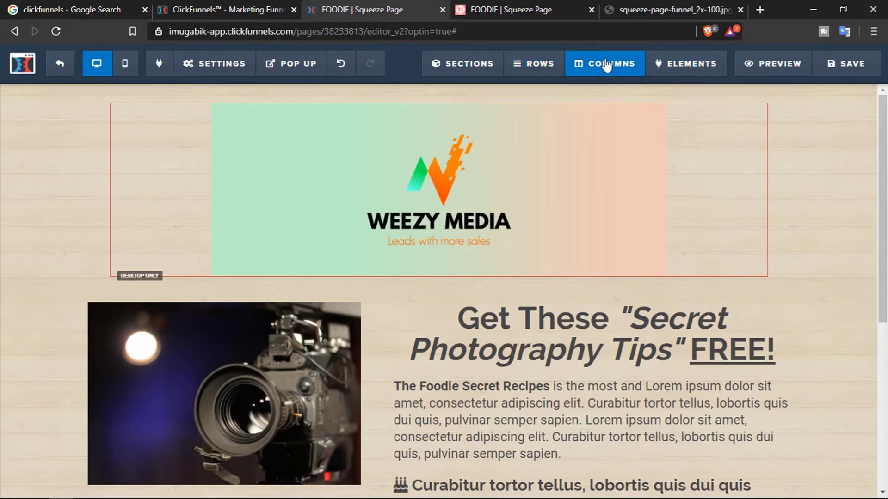
{"action": "mouse_move", "coordinate": [480, 71]}
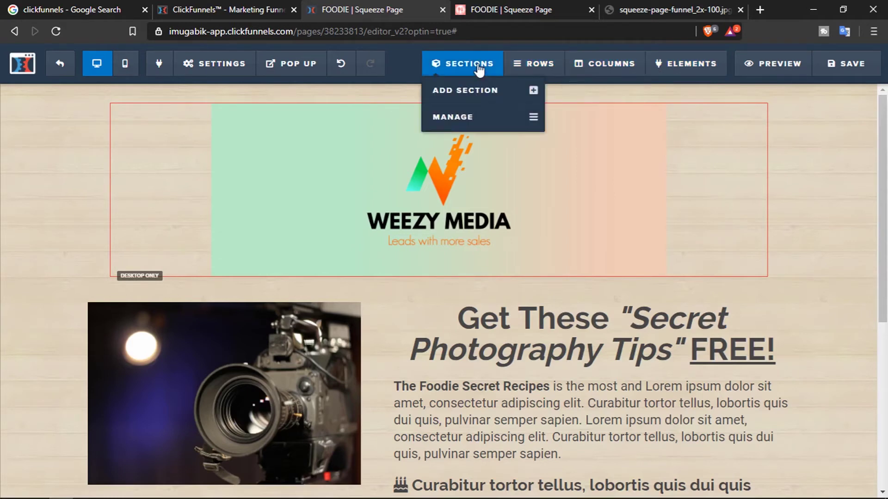
{"action": "left_click", "coordinate": [480, 99]}
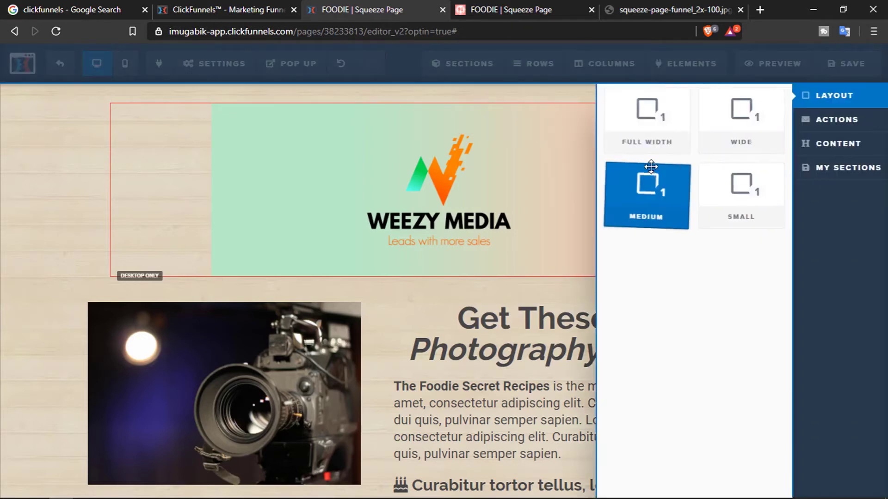
{"action": "left_click", "coordinate": [797, 119]}
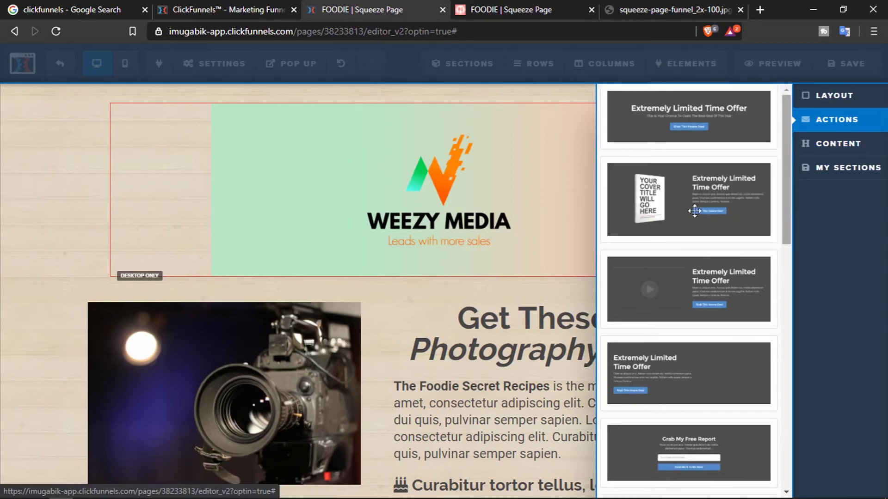
{"action": "left_click_drag", "start_coordinate": [455, 287], "coordinate": [442, 348]}
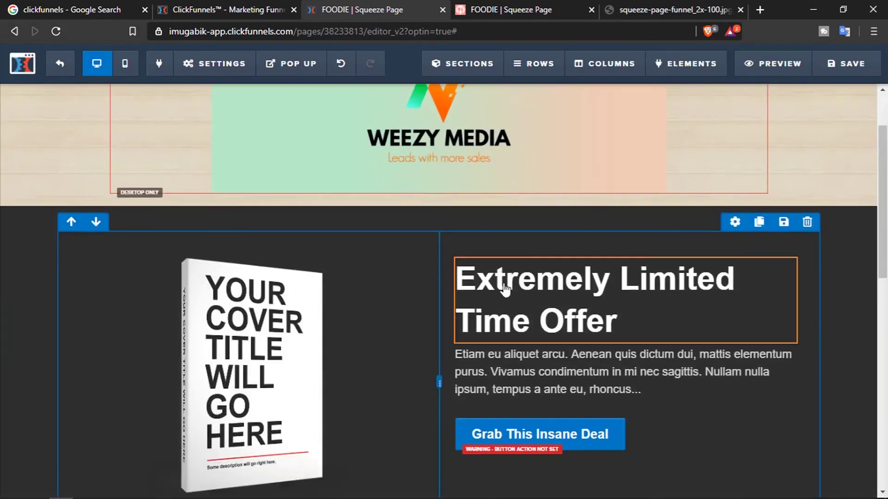
{"action": "scroll", "coordinate": [525, 318], "scroll_direction": "down", "scroll_amount": 5}
{"action": "scroll", "coordinate": [525, 317], "scroll_direction": "up", "scroll_amount": 5}
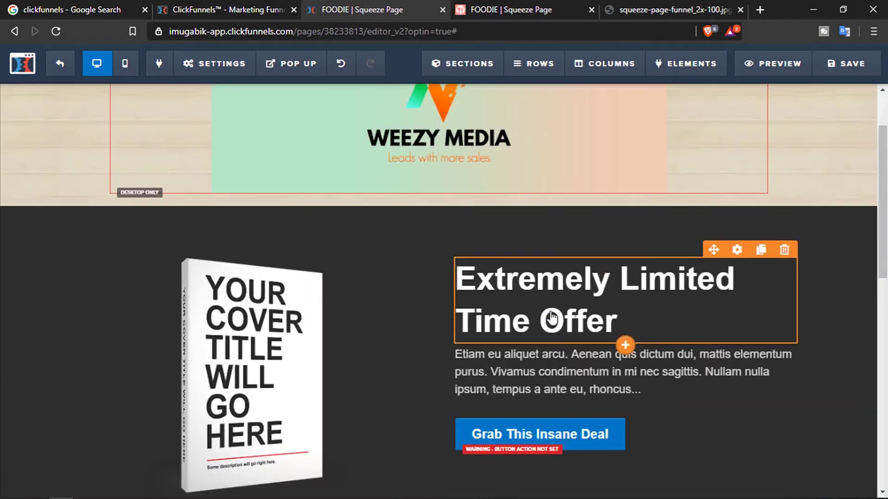
{"action": "scroll", "coordinate": [553, 318], "scroll_direction": "down", "scroll_amount": 3}
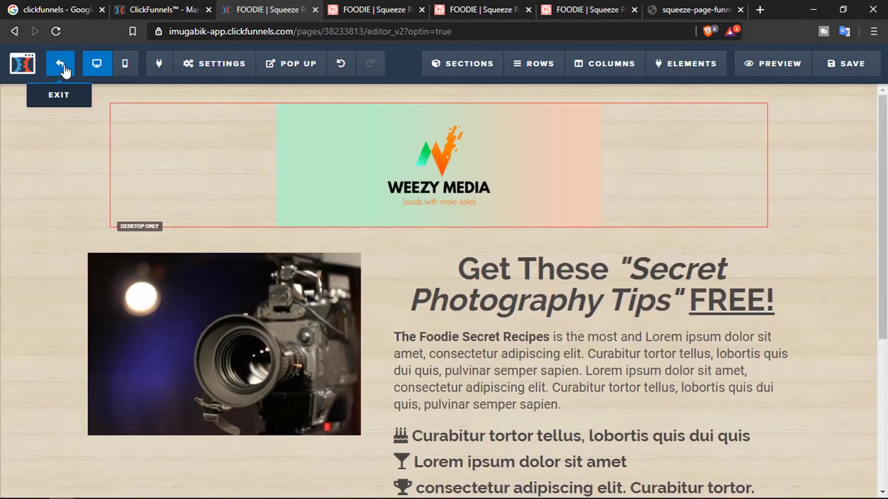
- Exit the page editor without saving and open the ClickFunnels affiliate program page from the account options
{"action": "left_click", "coordinate": [63, 65]}
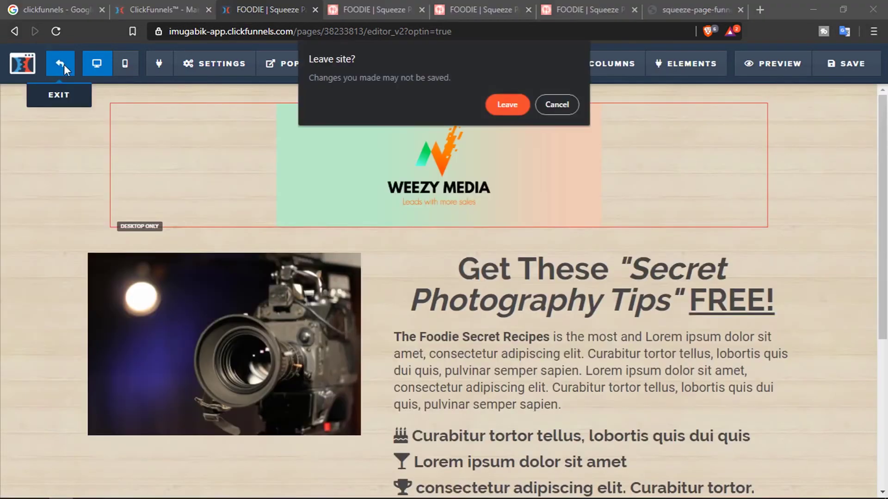
{"action": "left_click", "coordinate": [508, 106]}
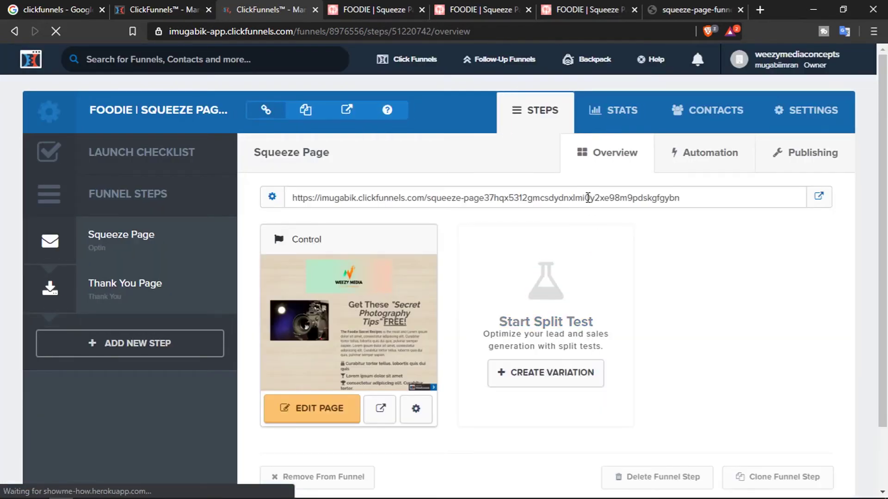
{"action": "left_click", "coordinate": [794, 59]}
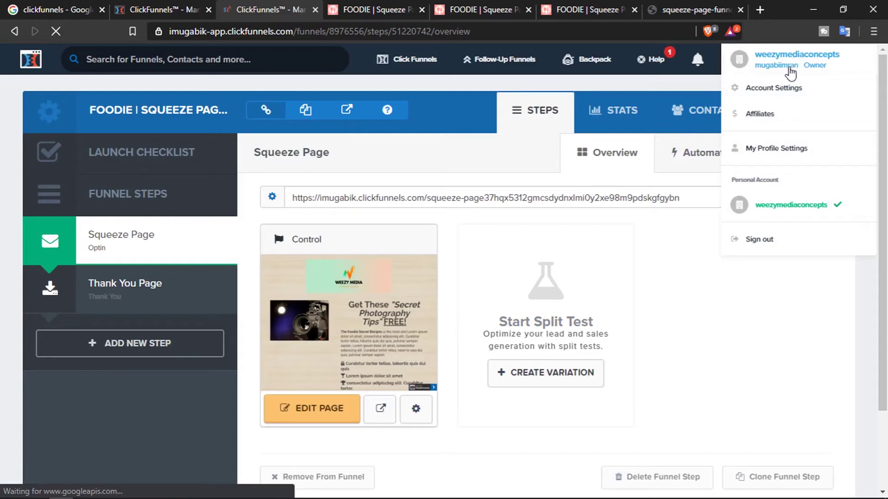
{"action": "left_click", "coordinate": [785, 116]}
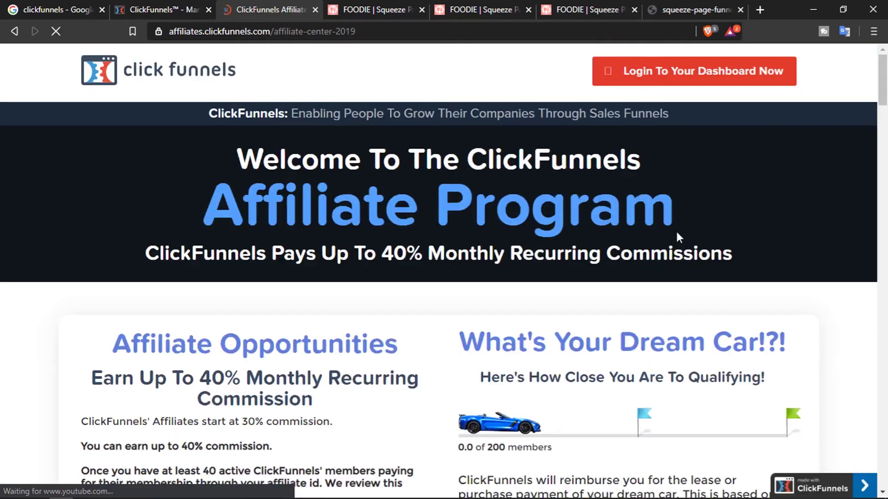
- Review the affiliate program page, covering commission rates, the dream car contest, best practices and the products available to promote
{"action": "scroll", "coordinate": [677, 226], "scroll_direction": "down", "scroll_amount": 3}
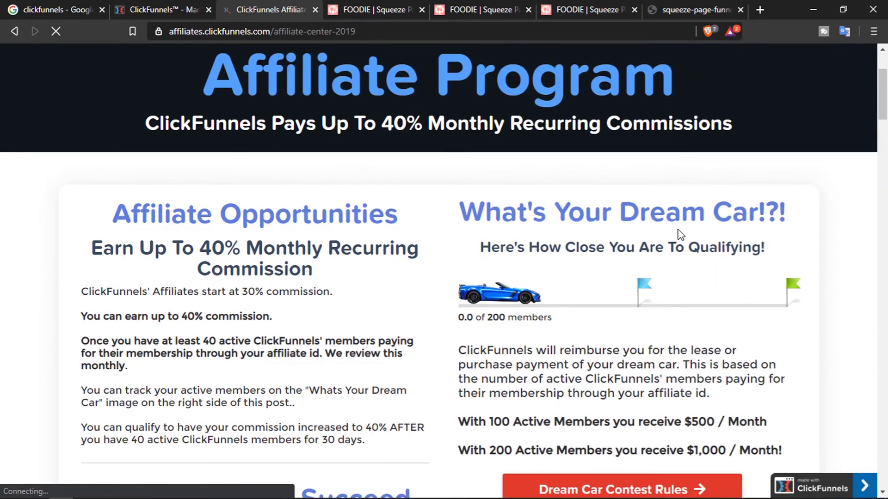
{"action": "scroll", "coordinate": [585, 305], "scroll_direction": "down", "scroll_amount": 1}
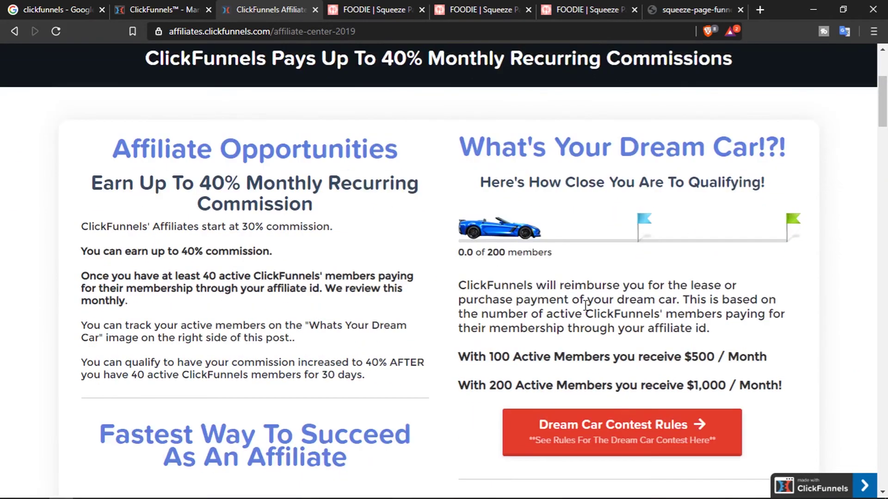
{"action": "scroll", "coordinate": [592, 322], "scroll_direction": "down", "scroll_amount": 5}
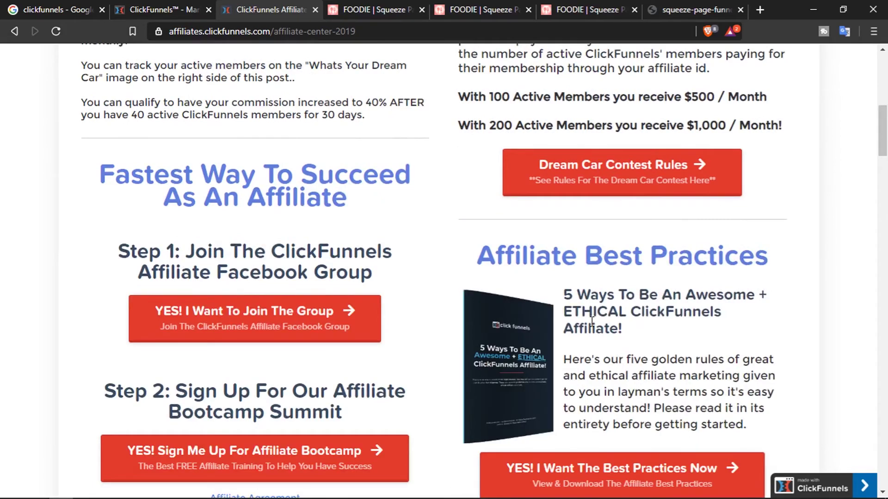
{"action": "scroll", "coordinate": [587, 318], "scroll_direction": "down", "scroll_amount": 12}
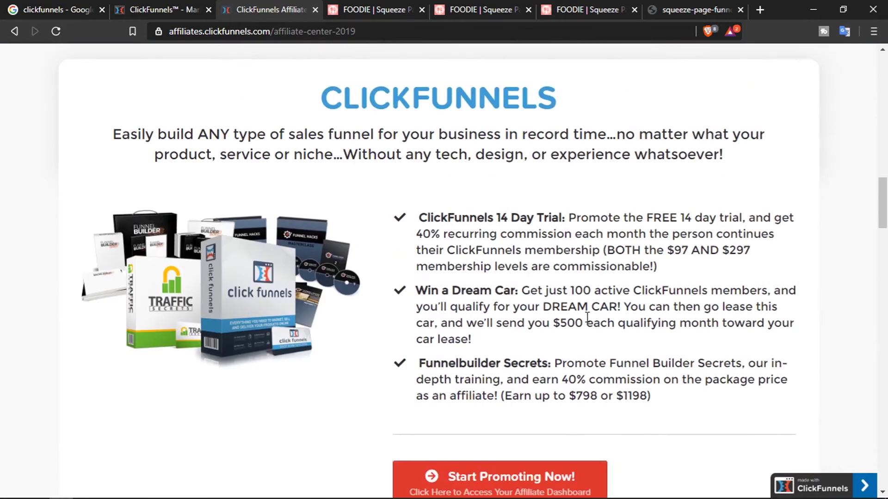
{"action": "scroll", "coordinate": [587, 318], "scroll_direction": "down", "scroll_amount": 9}
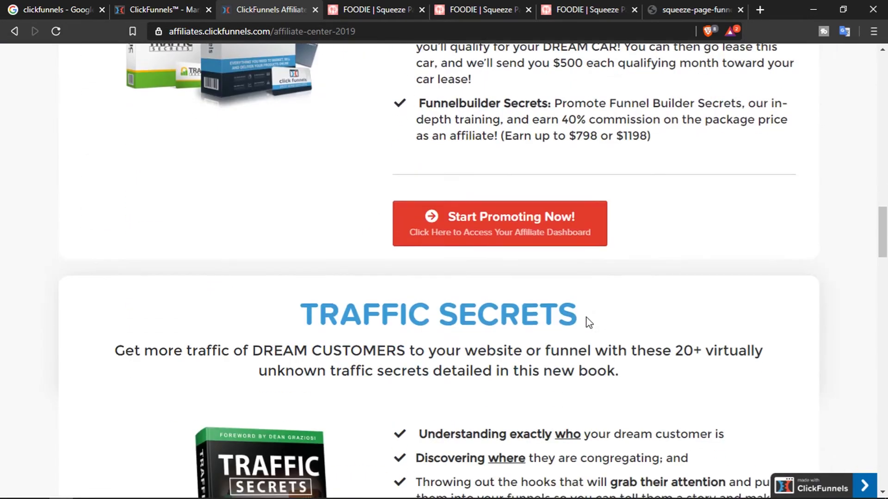
{"action": "scroll", "coordinate": [589, 322], "scroll_direction": "down", "scroll_amount": 18}
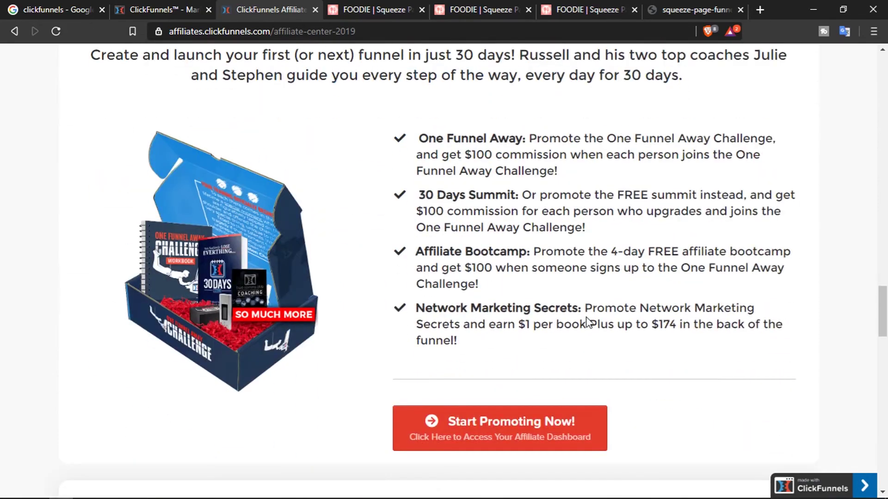
{"action": "scroll", "coordinate": [588, 322], "scroll_direction": "down", "scroll_amount": 15}
{"action": "scroll", "coordinate": [564, 301], "scroll_direction": "up", "scroll_amount": 3}
{"action": "scroll", "coordinate": [564, 300], "scroll_direction": "up", "scroll_amount": 20}
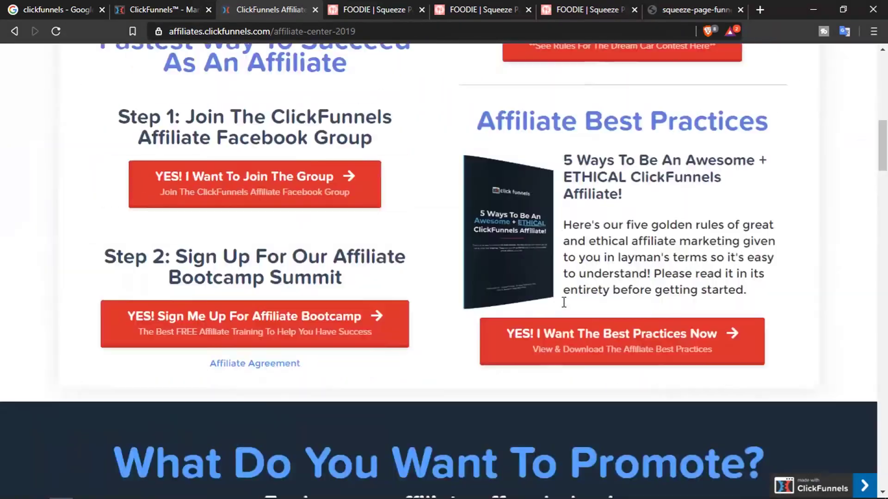
{"action": "scroll", "coordinate": [564, 309], "scroll_direction": "up", "scroll_amount": 7}
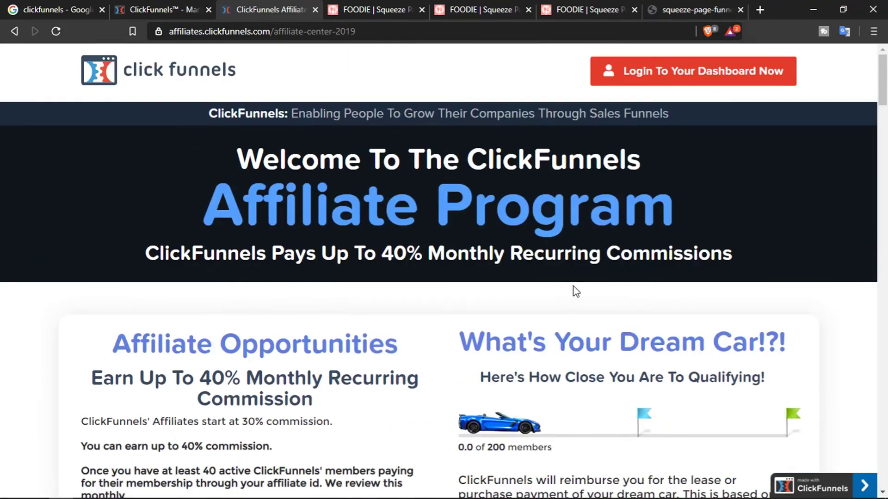
- Open the affiliate dashboard and examine the earnings snapshot and the breakdown by funnel for each promotable product
{"action": "left_click", "coordinate": [683, 72]}
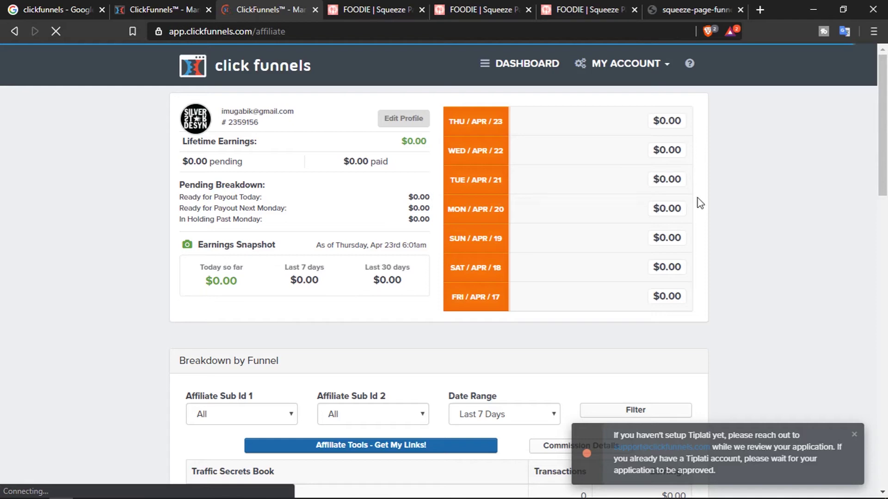
{"action": "scroll", "coordinate": [522, 225], "scroll_direction": "down", "scroll_amount": 3}
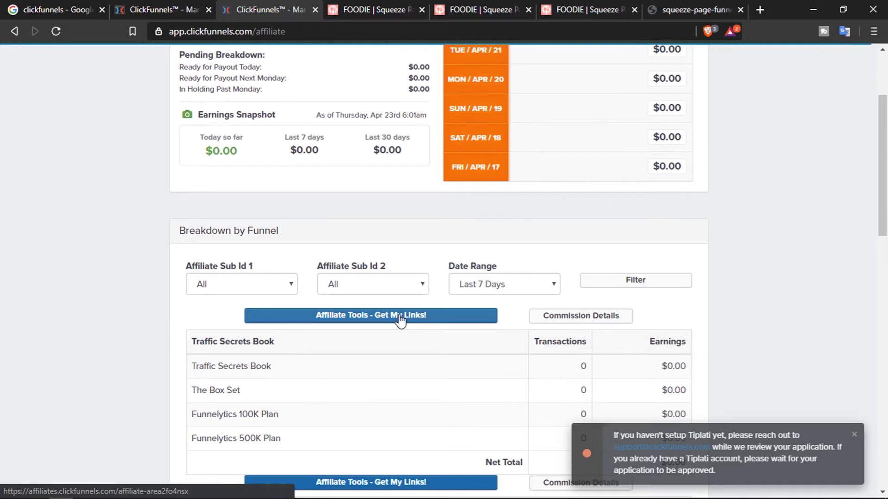
{"action": "scroll", "coordinate": [400, 318], "scroll_direction": "down", "scroll_amount": 2}
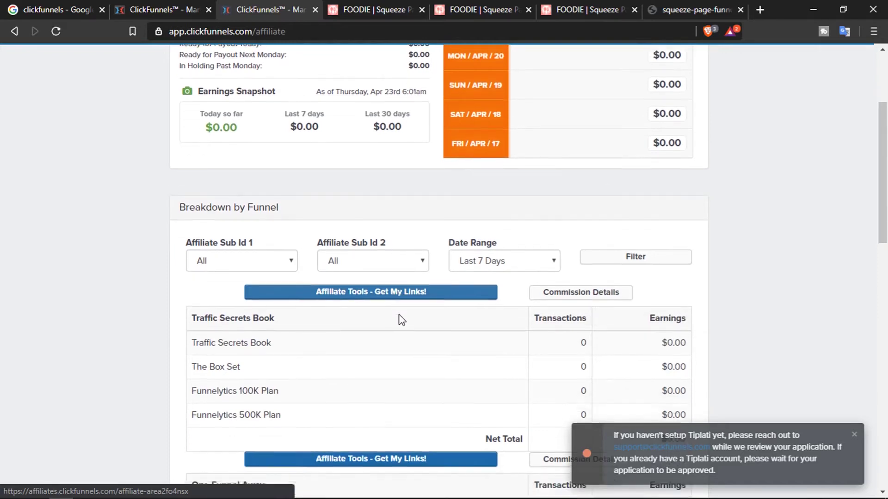
{"action": "scroll", "coordinate": [415, 263], "scroll_direction": "down", "scroll_amount": 2}
{"action": "scroll", "coordinate": [415, 264], "scroll_direction": "down", "scroll_amount": 8}
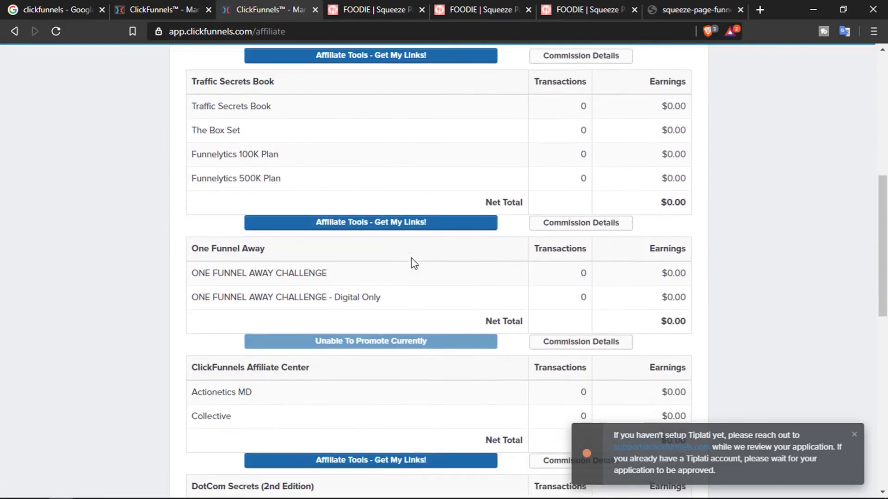
{"action": "scroll", "coordinate": [415, 264], "scroll_direction": "down", "scroll_amount": 3}
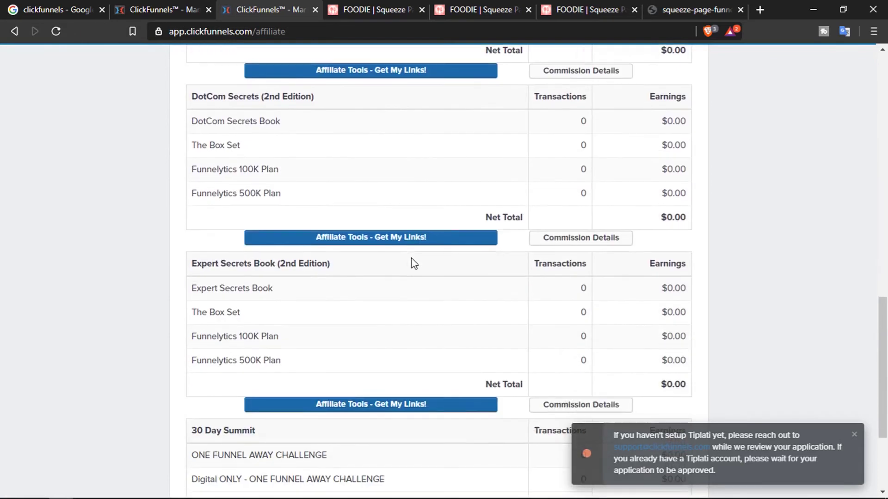
{"action": "scroll", "coordinate": [413, 263], "scroll_direction": "down", "scroll_amount": 4}
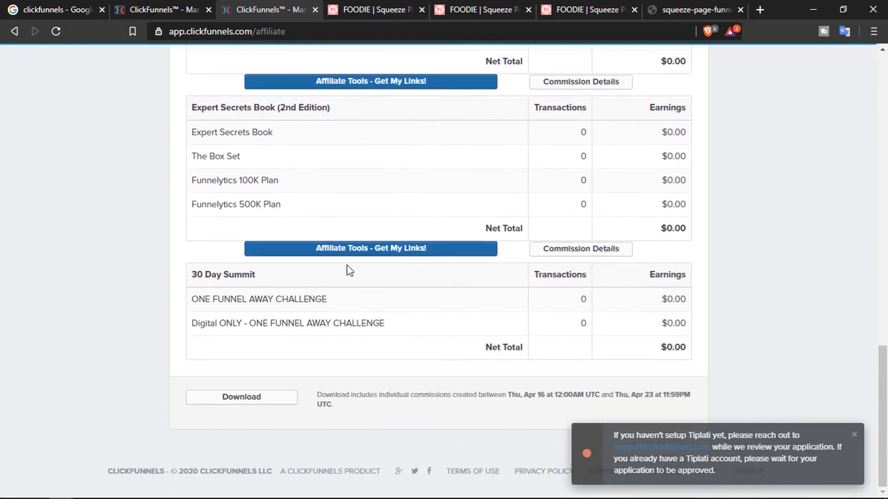
{"action": "scroll", "coordinate": [351, 270], "scroll_direction": "up", "scroll_amount": 3}
{"action": "scroll", "coordinate": [335, 266], "scroll_direction": "up", "scroll_amount": 3}
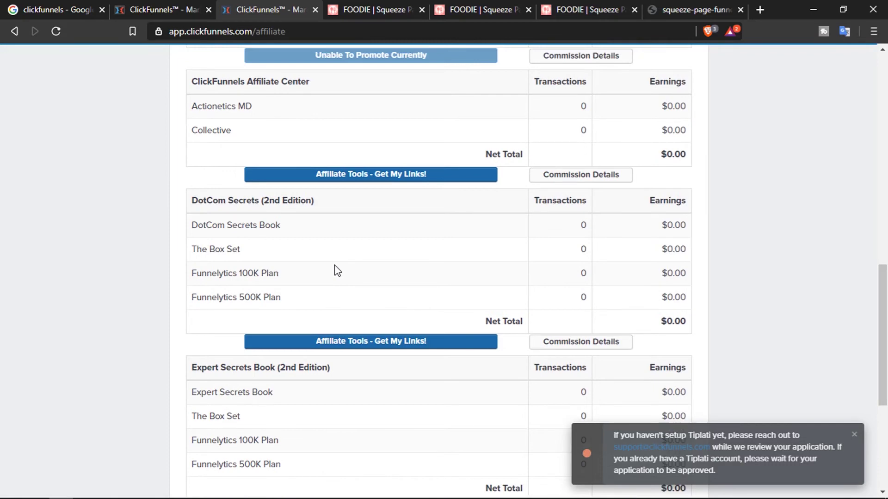
{"action": "scroll", "coordinate": [335, 265], "scroll_direction": "up", "scroll_amount": 5}
{"action": "scroll", "coordinate": [335, 266], "scroll_direction": "up", "scroll_amount": 5}
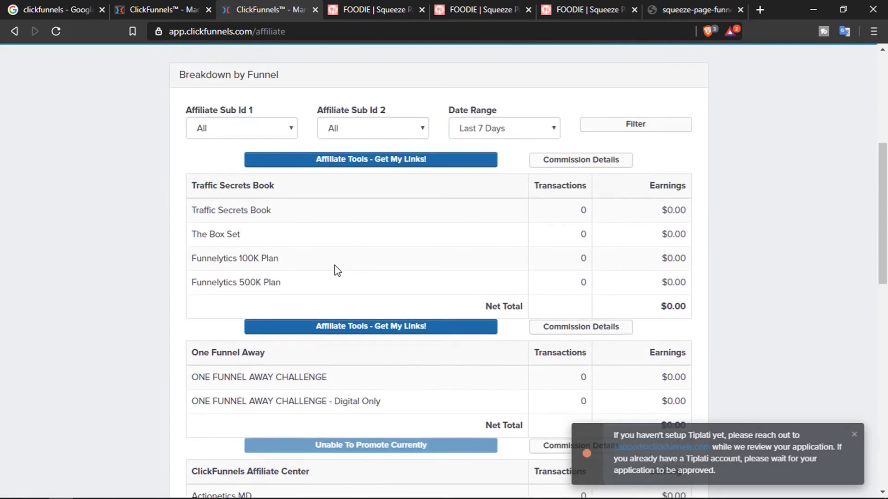
{"action": "scroll", "coordinate": [335, 269], "scroll_direction": "up", "scroll_amount": 2}
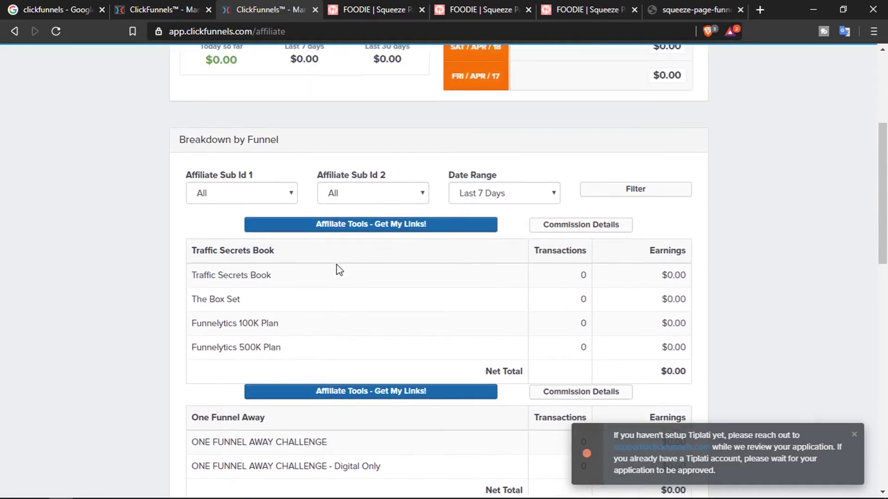
- Open the affiliate tools for the Traffic Secrets Book and copy the default affiliate link
{"action": "left_click", "coordinate": [398, 227]}
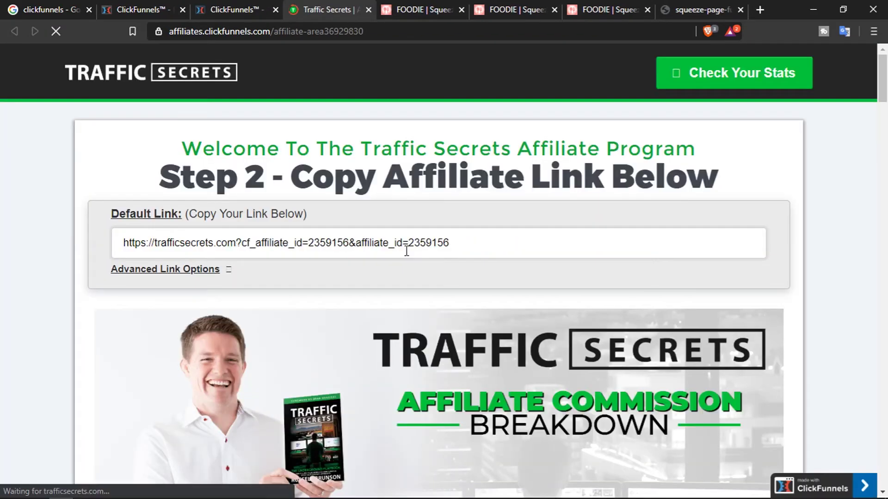
{"action": "left_click", "coordinate": [198, 237]}
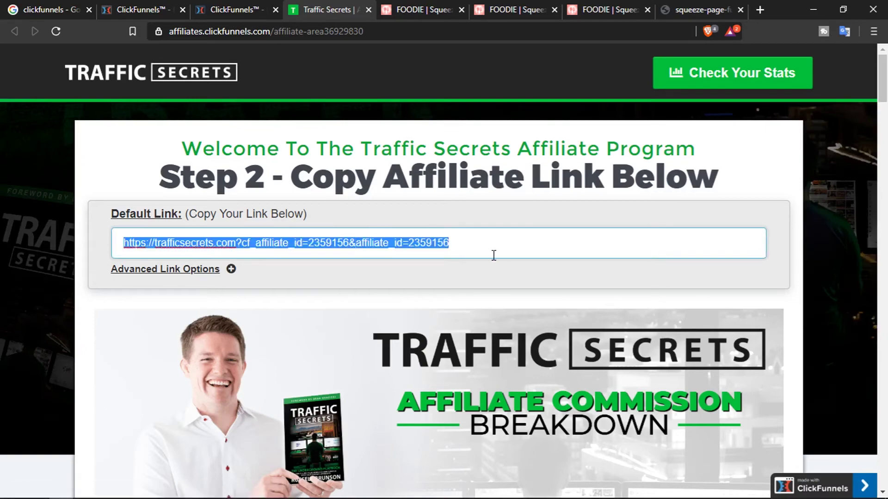
{"action": "right_click", "coordinate": [202, 244]}
{"action": "left_click", "coordinate": [293, 296]}
- Examine the Traffic Secrets affiliate commission breakdown, potential earnings per book sale and the social assets for promotion
{"action": "scroll", "coordinate": [646, 251], "scroll_direction": "down", "scroll_amount": 8}
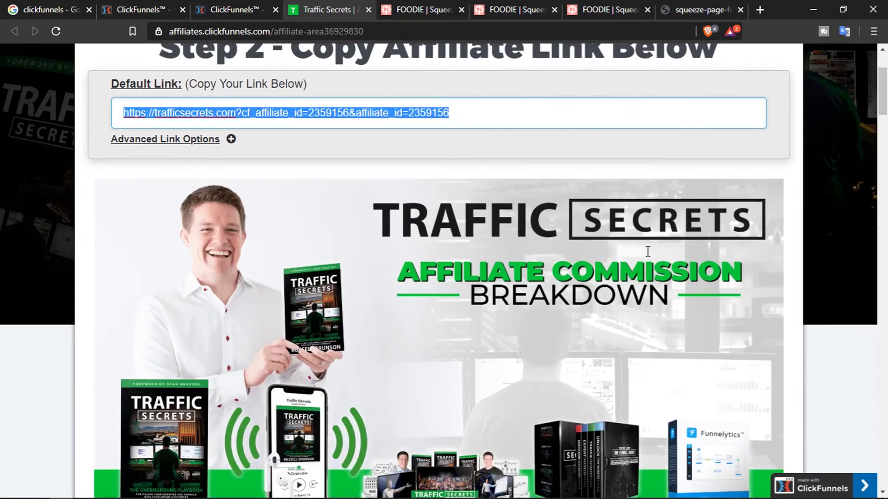
{"action": "scroll", "coordinate": [646, 251], "scroll_direction": "up", "scroll_amount": 1}
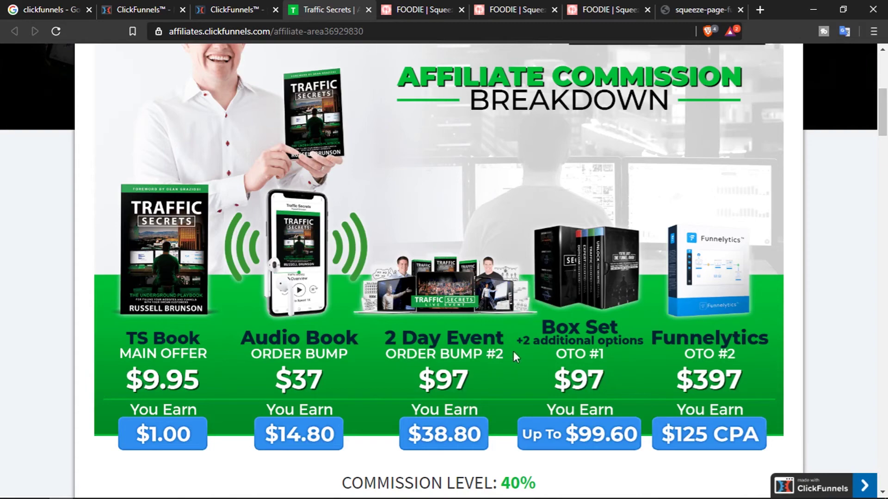
{"action": "scroll", "coordinate": [538, 351], "scroll_direction": "down", "scroll_amount": 4}
{"action": "scroll", "coordinate": [546, 324], "scroll_direction": "down", "scroll_amount": 4}
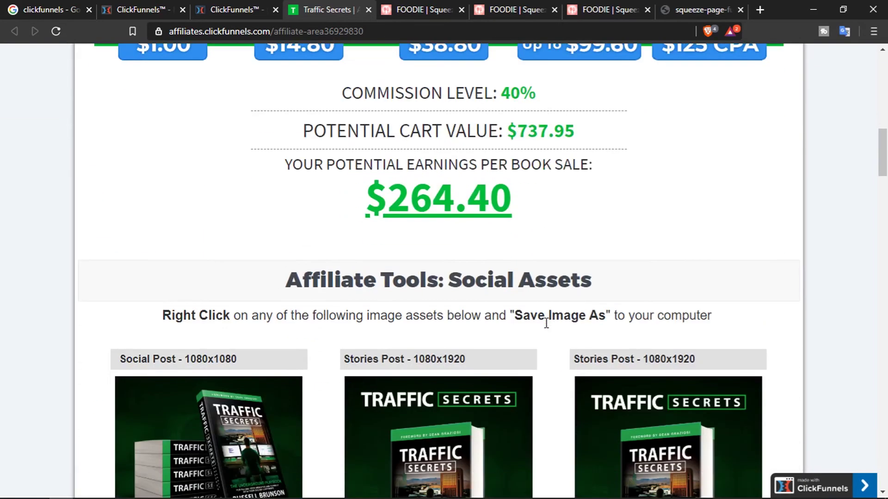
- Examine the social post and stories post image assets offered for promoting Traffic Secrets
{"action": "scroll", "coordinate": [547, 325], "scroll_direction": "down", "scroll_amount": 5}
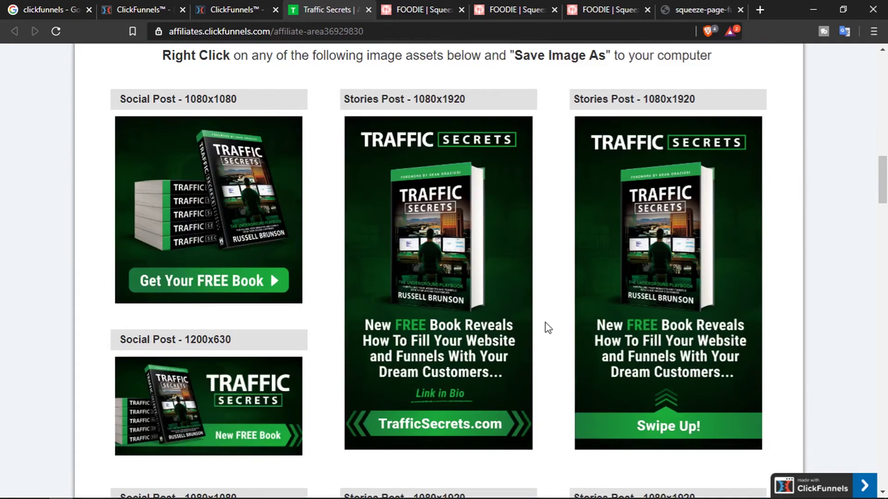
{"action": "scroll", "coordinate": [548, 328], "scroll_direction": "down", "scroll_amount": 3}
{"action": "scroll", "coordinate": [547, 327], "scroll_direction": "up", "scroll_amount": 4}
{"action": "scroll", "coordinate": [547, 327], "scroll_direction": "down", "scroll_amount": 4}
{"action": "scroll", "coordinate": [548, 328], "scroll_direction": "down", "scroll_amount": 1}
{"action": "scroll", "coordinate": [287, 270], "scroll_direction": "down", "scroll_amount": 8}
{"action": "scroll", "coordinate": [388, 339], "scroll_direction": "down", "scroll_amount": 3}
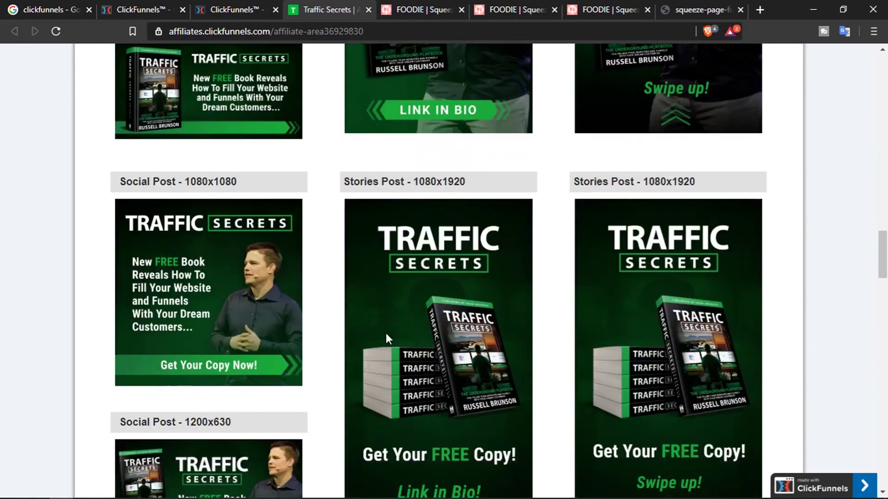
{"action": "scroll", "coordinate": [387, 340], "scroll_direction": "down", "scroll_amount": 3}
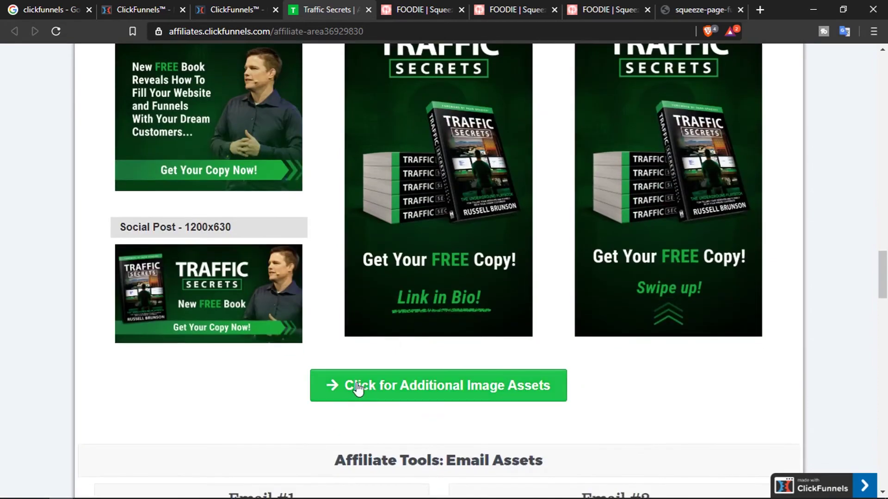
- Examine the sample affiliate emails and the audio and video assets for Traffic Secrets
{"action": "scroll", "coordinate": [358, 384], "scroll_direction": "down", "scroll_amount": 4}
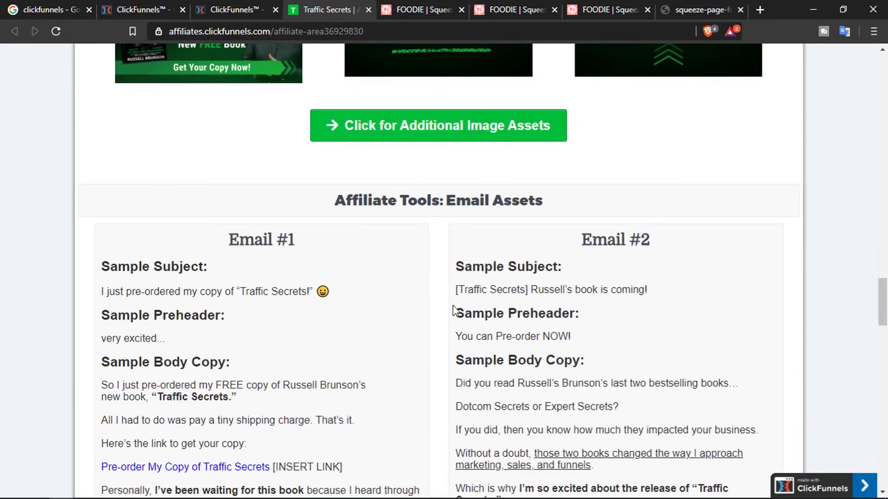
{"action": "scroll", "coordinate": [456, 296], "scroll_direction": "up", "scroll_amount": 5}
{"action": "scroll", "coordinate": [455, 298], "scroll_direction": "down", "scroll_amount": 15}
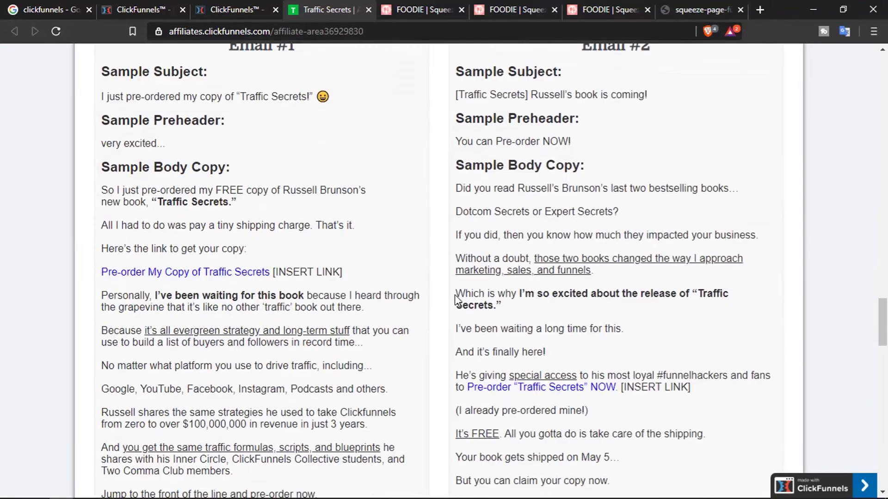
{"action": "scroll", "coordinate": [456, 301], "scroll_direction": "down", "scroll_amount": 12}
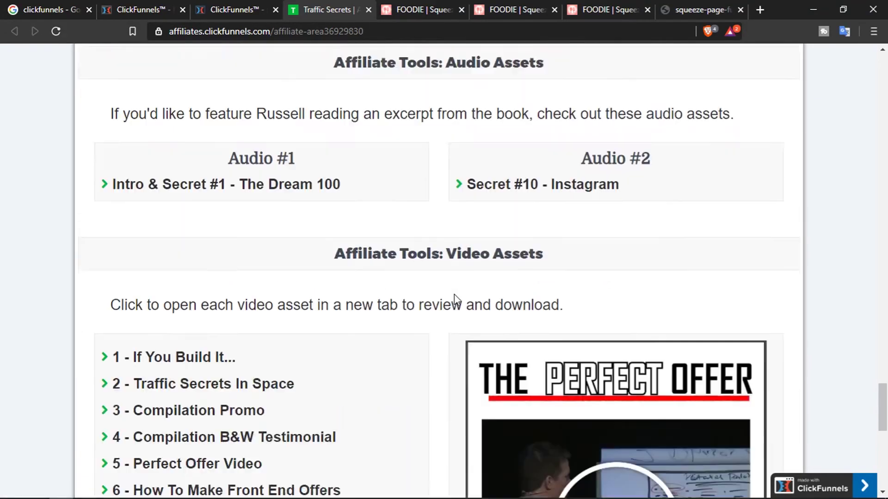
{"action": "scroll", "coordinate": [457, 301], "scroll_direction": "up", "scroll_amount": 1}
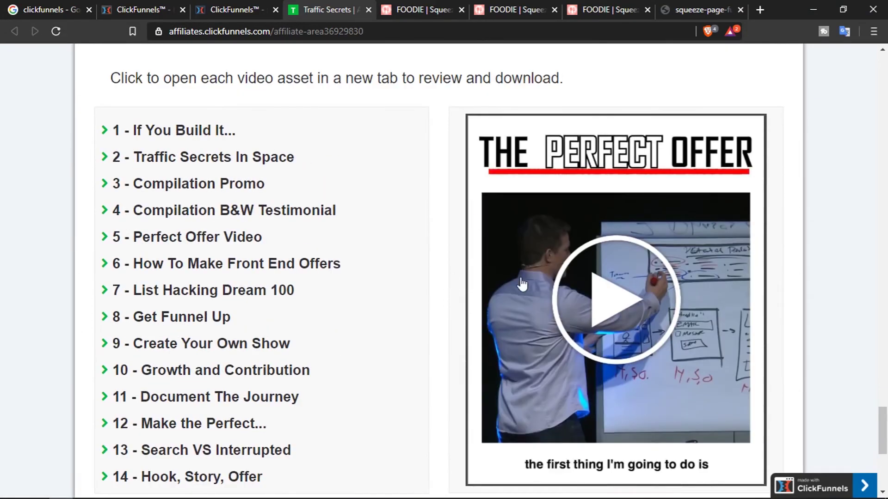
{"action": "scroll", "coordinate": [578, 291], "scroll_direction": "up", "scroll_amount": 1}
- Open The Perfect Offer video asset, try to save the video, and close it to return to the affiliate tools
{"action": "left_click", "coordinate": [612, 289]}
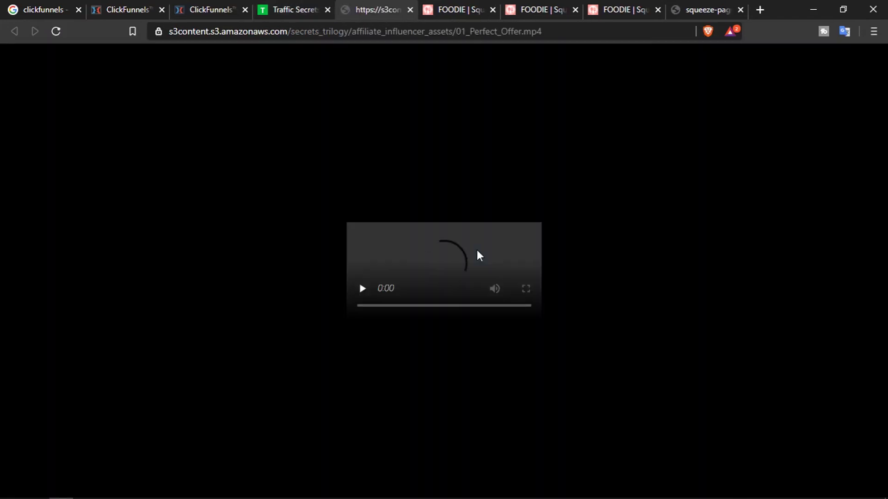
{"action": "right_click", "coordinate": [428, 258]}
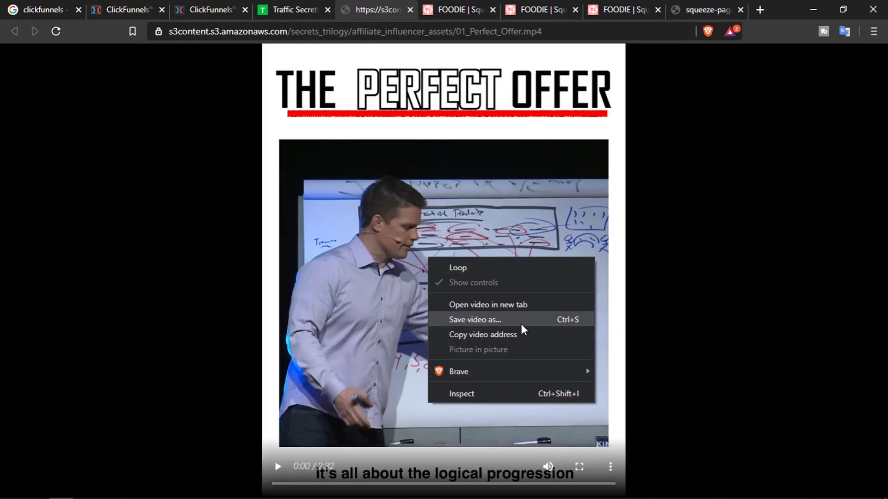
{"action": "left_click", "coordinate": [520, 323]}
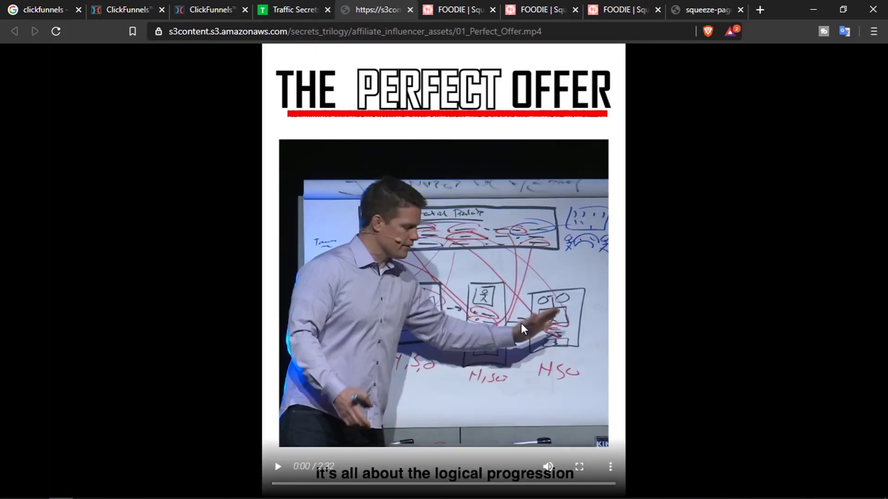
{"action": "left_click", "coordinate": [408, 10]}
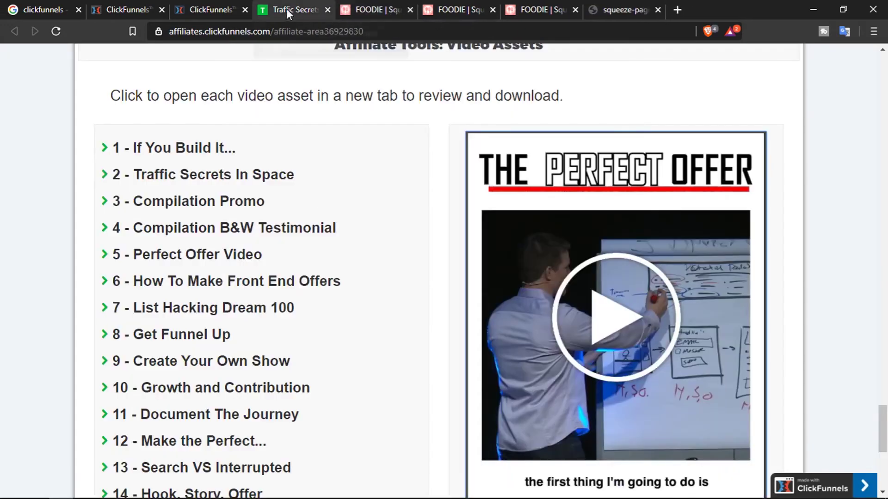
- Close the Traffic Secrets affiliate page and open the account settings from the ClickFunnels dashboard
{"action": "scroll", "coordinate": [293, 351], "scroll_direction": "down", "scroll_amount": 5}
{"action": "scroll", "coordinate": [296, 352], "scroll_direction": "up", "scroll_amount": 5}
{"action": "key", "text": "F5"}
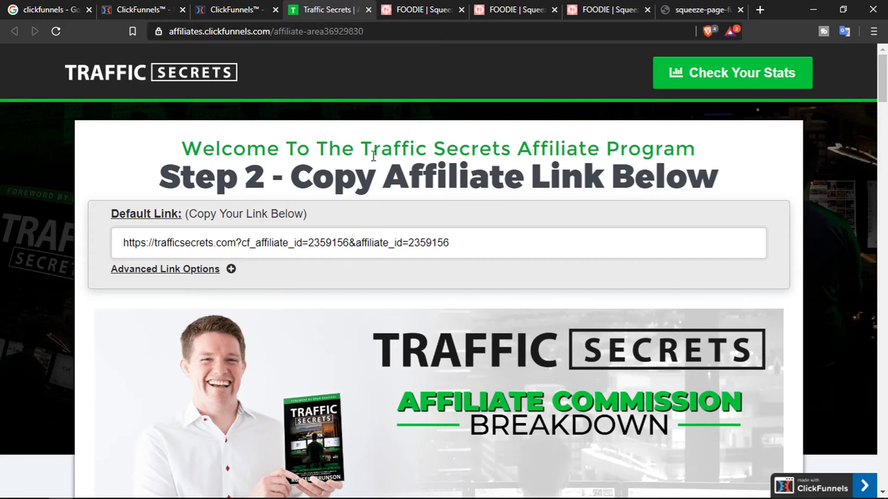
{"action": "left_click", "coordinate": [368, 9]}
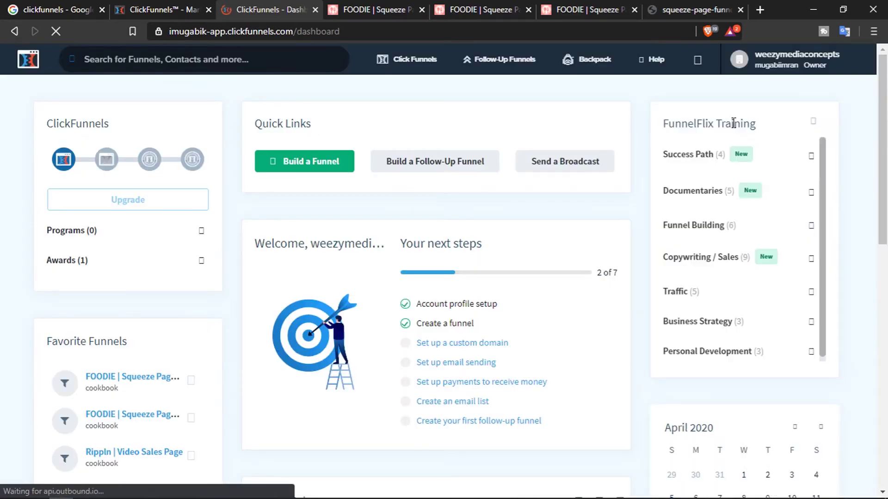
{"action": "left_click", "coordinate": [781, 59]}
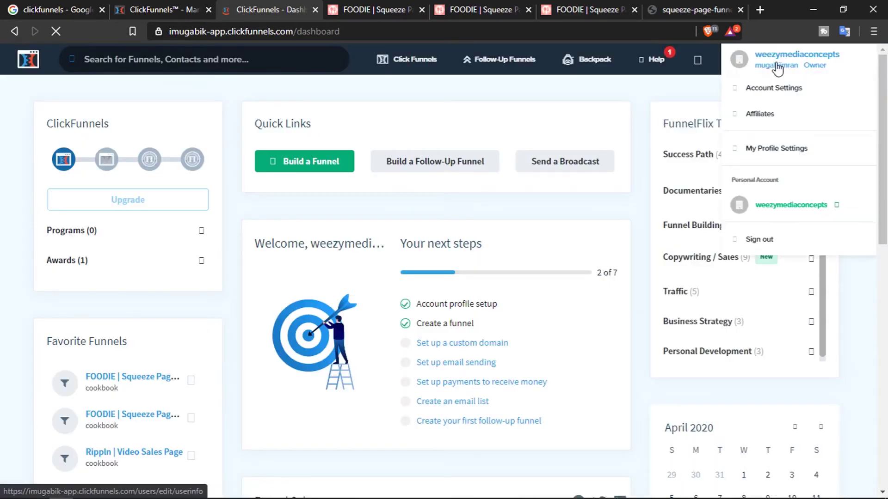
{"action": "left_click", "coordinate": [799, 90]}
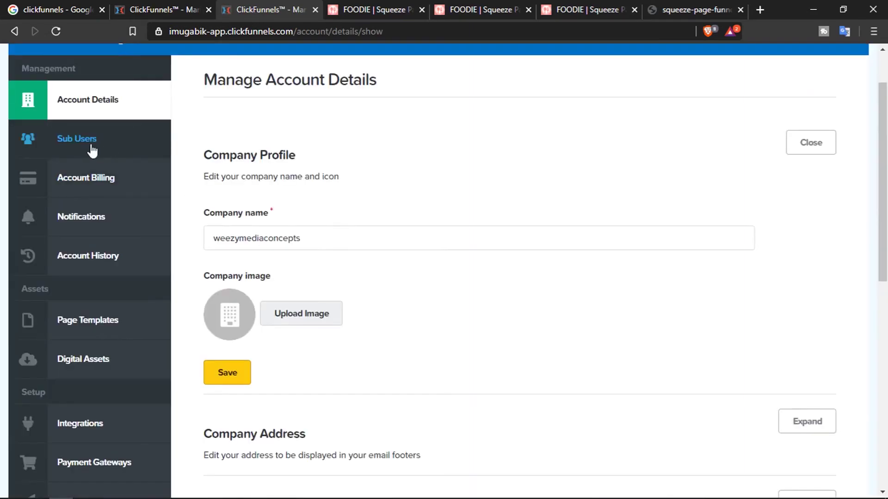
- Open the account billing details and examine the subscription plan's limits on visits, pages and funnels
{"action": "left_click", "coordinate": [89, 180]}
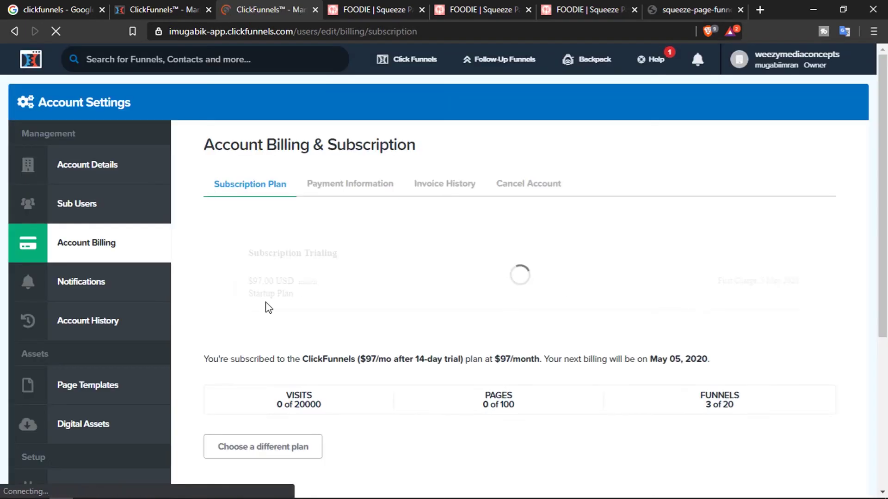
{"action": "double_click", "coordinate": [301, 370]}
{"action": "left_click_drag", "start_coordinate": [501, 370], "coordinate": [545, 376]}
{"action": "double_click", "coordinate": [725, 368]}
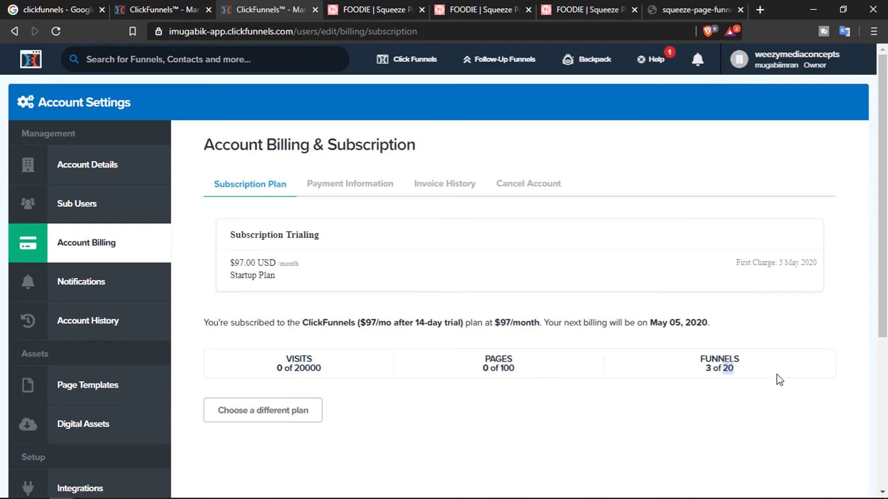
{"action": "left_click", "coordinate": [715, 371]}
{"action": "left_click", "coordinate": [28, 289]}
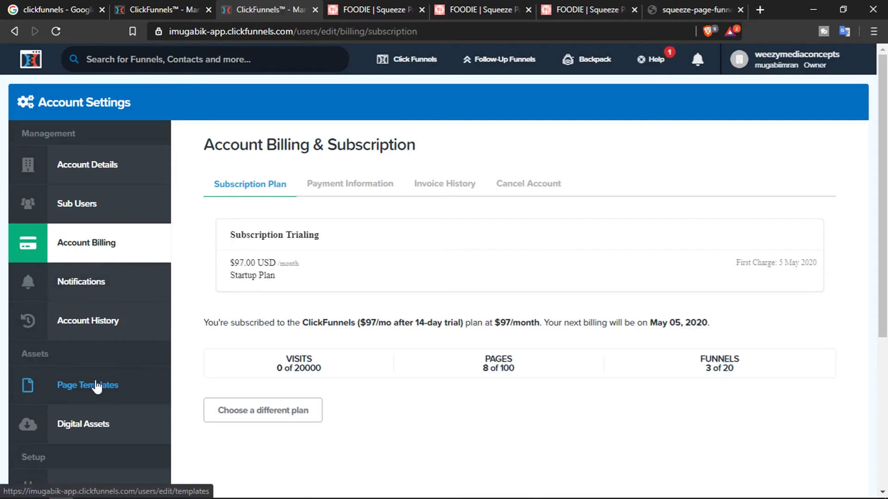
- View the custom page templates, and open the list of services for adding a new API integration
{"action": "left_click", "coordinate": [113, 388]}
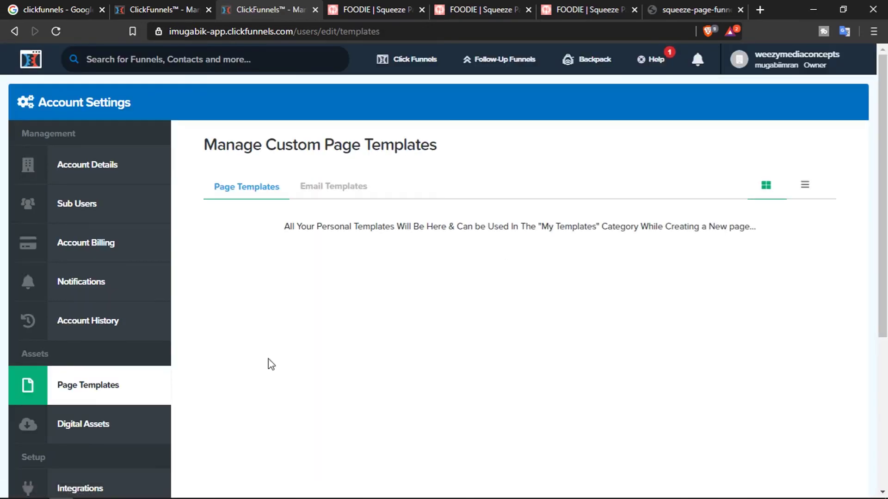
{"action": "scroll", "coordinate": [329, 333], "scroll_direction": "down", "scroll_amount": 5}
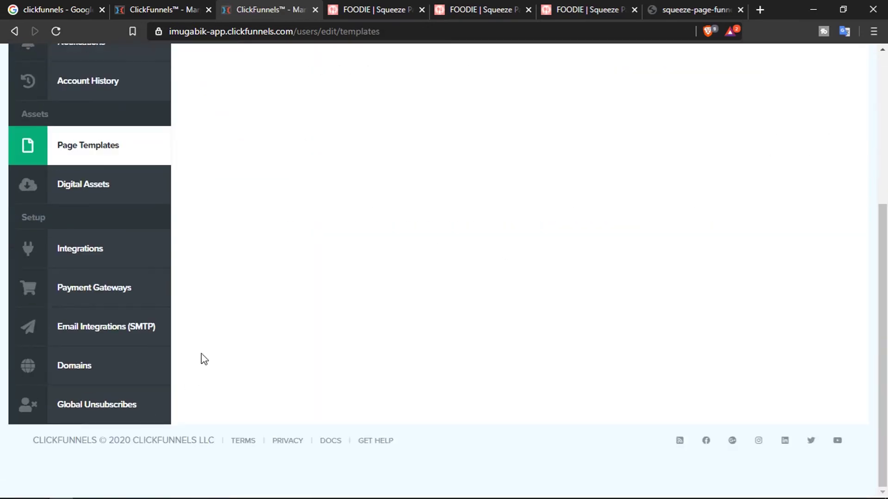
{"action": "left_click", "coordinate": [116, 242]}
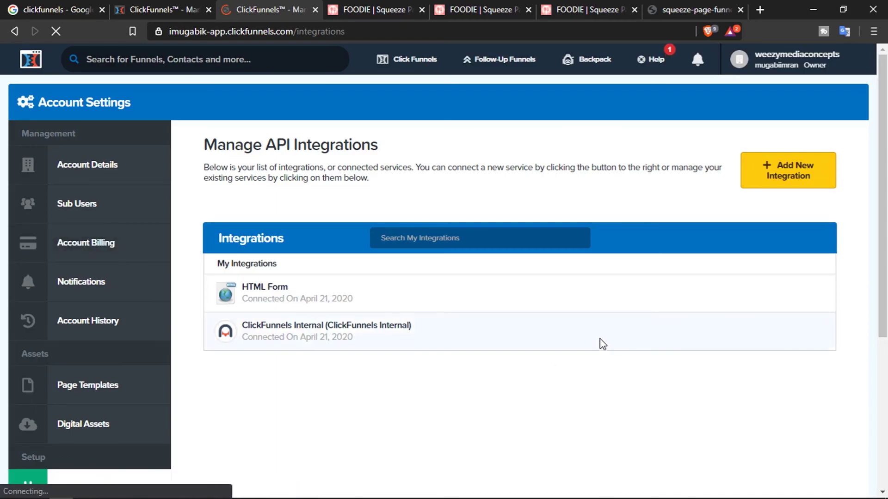
{"action": "left_click", "coordinate": [794, 170]}
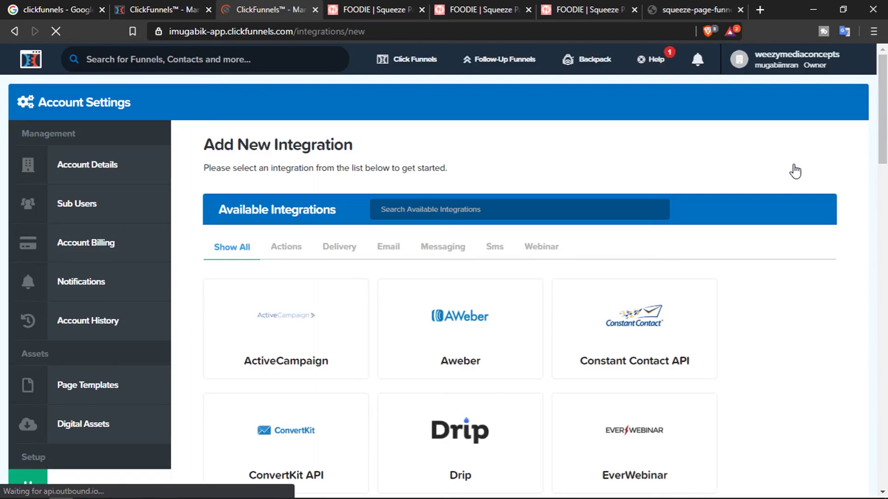
- Examine the full list of available integrations, including the email, webinar, Shopify and Twilio services
{"action": "scroll", "coordinate": [809, 152], "scroll_direction": "down", "scroll_amount": 4}
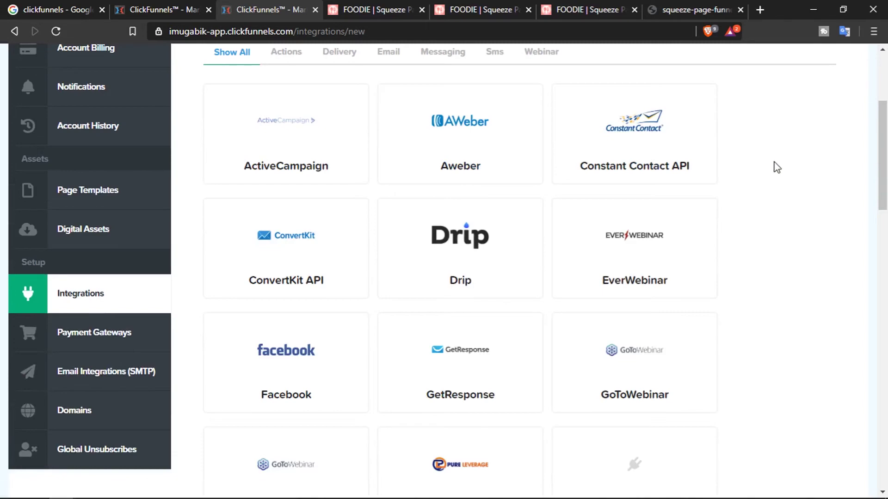
{"action": "scroll", "coordinate": [740, 163], "scroll_direction": "down", "scroll_amount": 4}
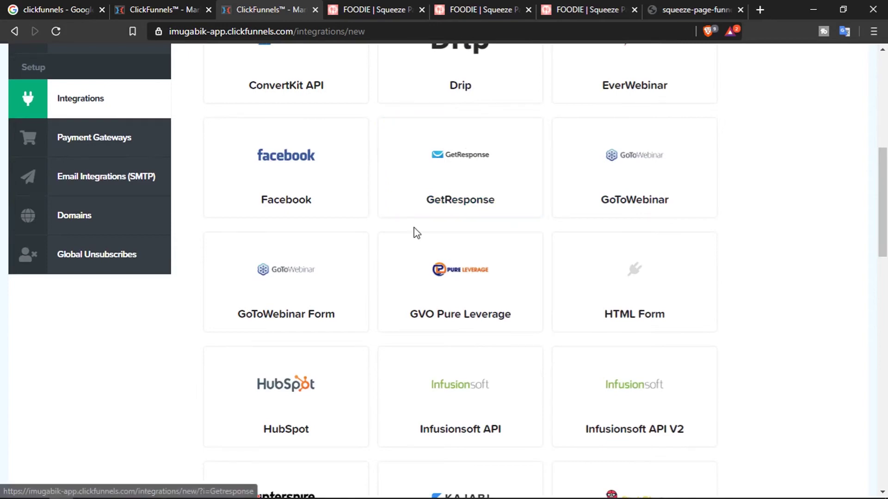
{"action": "scroll", "coordinate": [414, 234], "scroll_direction": "down", "scroll_amount": 3}
{"action": "scroll", "coordinate": [315, 265], "scroll_direction": "down", "scroll_amount": 14}
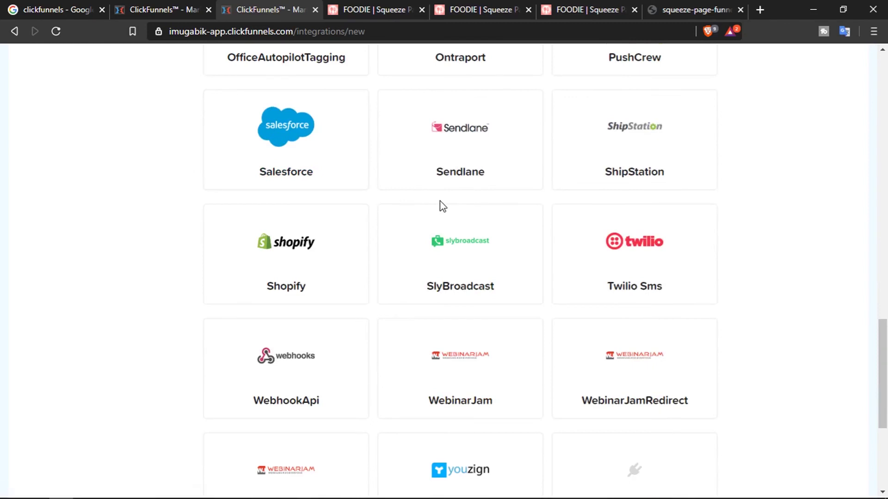
{"action": "scroll", "coordinate": [337, 248], "scroll_direction": "down", "scroll_amount": 1}
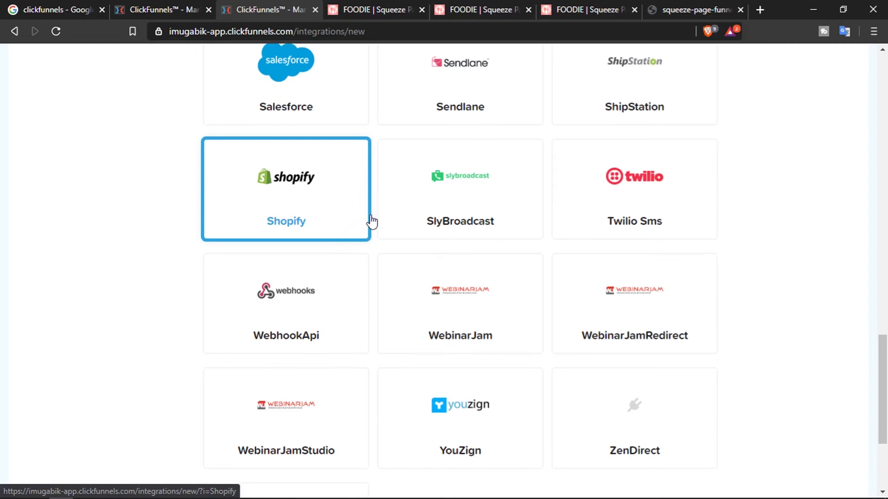
{"action": "scroll", "coordinate": [367, 222], "scroll_direction": "down", "scroll_amount": 4}
{"action": "scroll", "coordinate": [495, 250], "scroll_direction": "up", "scroll_amount": 20}
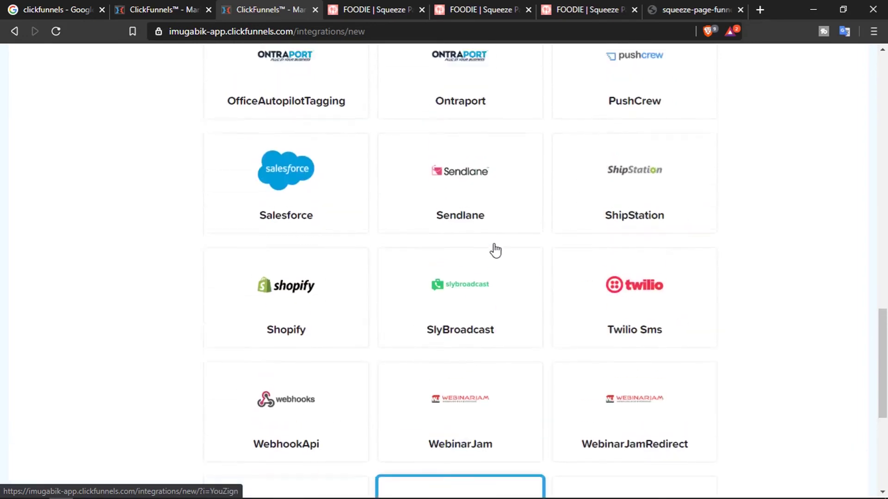
{"action": "scroll", "coordinate": [495, 250], "scroll_direction": "up", "scroll_amount": 1}
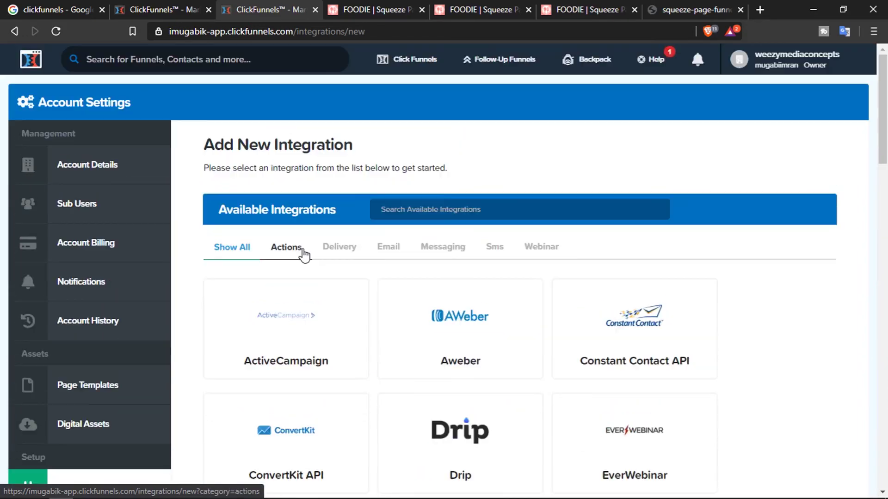
- Filter the available integrations to the Email category and examine the listed email services
{"action": "left_click", "coordinate": [401, 250]}
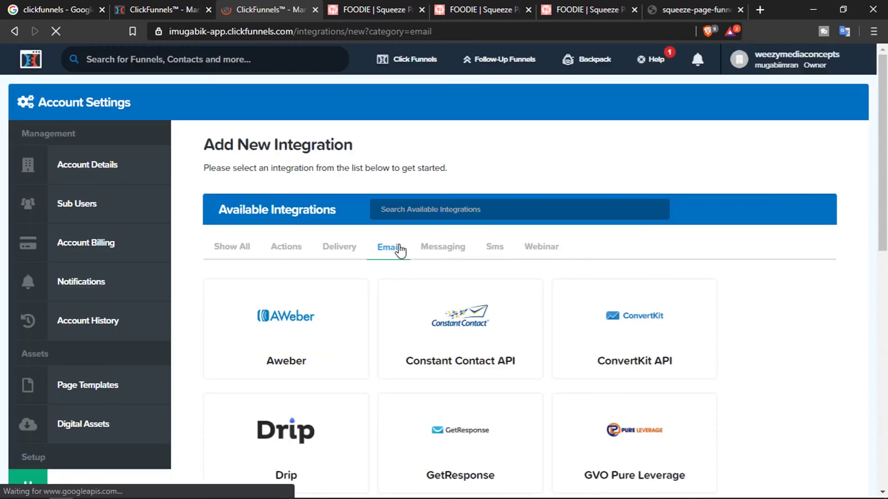
{"action": "scroll", "coordinate": [428, 273], "scroll_direction": "down", "scroll_amount": 10}
{"action": "left_click", "coordinate": [431, 282]}
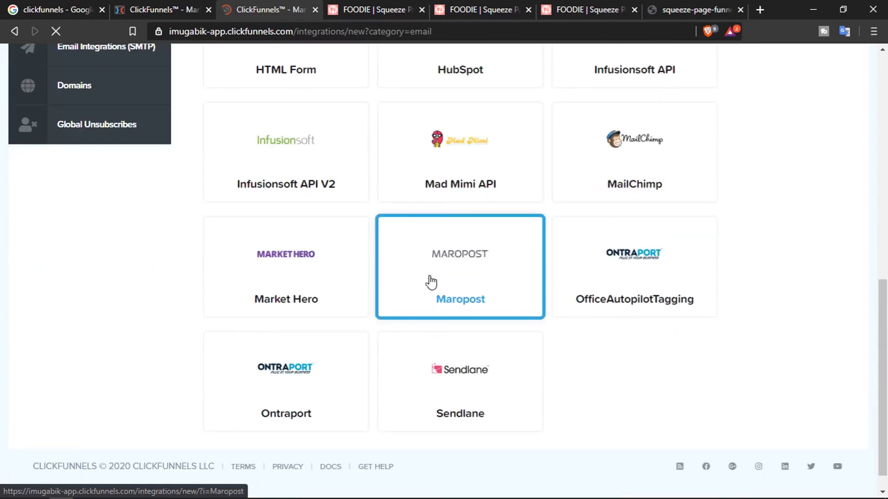
{"action": "scroll", "coordinate": [431, 282], "scroll_direction": "up", "scroll_amount": 10}
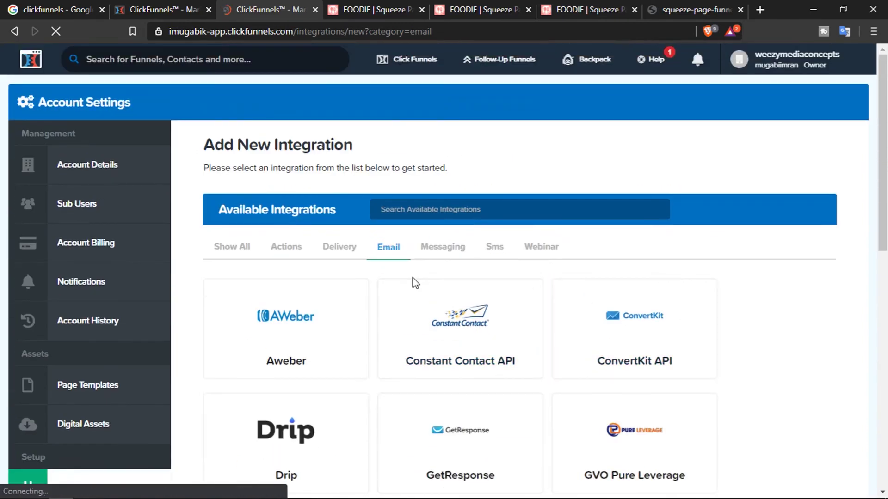
{"action": "left_click", "coordinate": [610, 313]}
{"action": "left_click", "coordinate": [469, 327]}
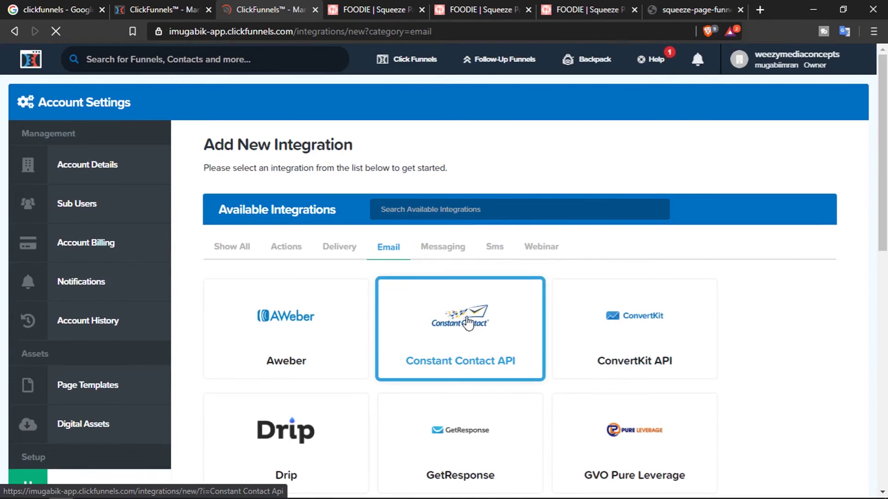
- View the integrations in the Sms category, and open the payment gateway settings
{"action": "left_click", "coordinate": [495, 249]}
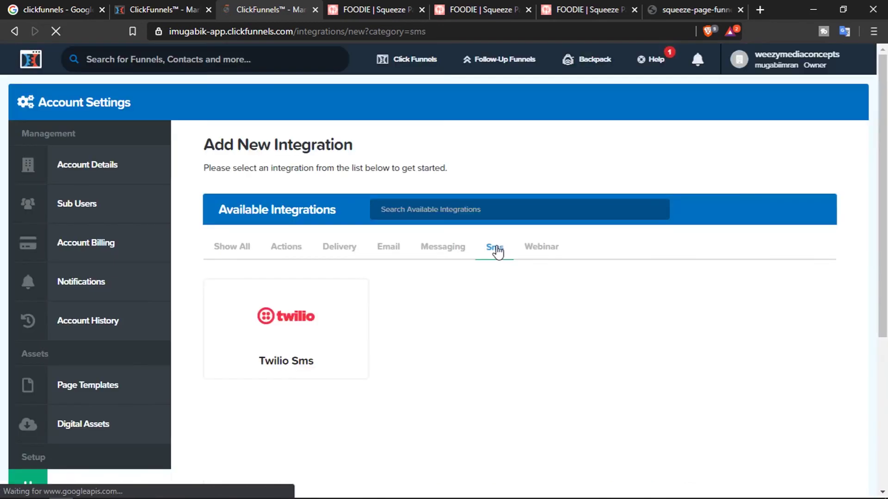
{"action": "scroll", "coordinate": [462, 259], "scroll_direction": "down", "scroll_amount": 4}
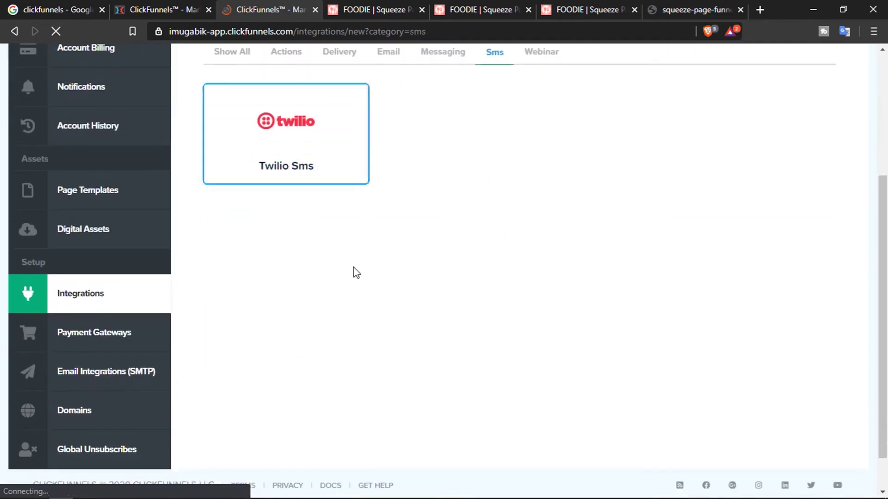
{"action": "left_click", "coordinate": [73, 334]}
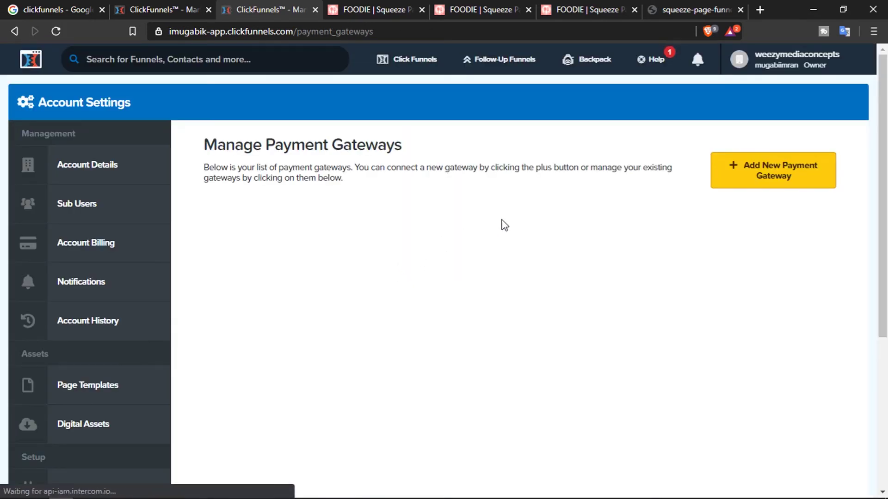
- Open the list for adding a new payment gateway and examine the available providers, including Stripe, PayPal V2 and Recurly
{"action": "left_click", "coordinate": [778, 174]}
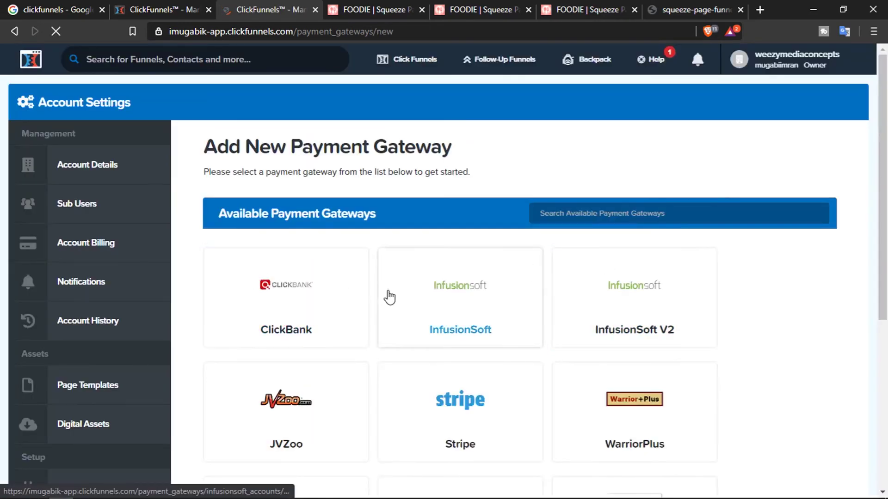
{"action": "scroll", "coordinate": [444, 294], "scroll_direction": "down", "scroll_amount": 3}
{"action": "scroll", "coordinate": [444, 293], "scroll_direction": "down", "scroll_amount": 3}
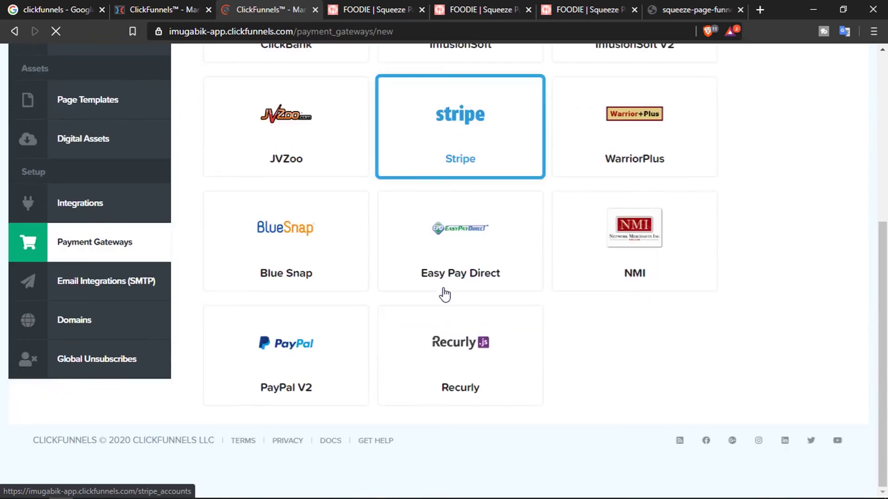
{"action": "left_click", "coordinate": [485, 115]}
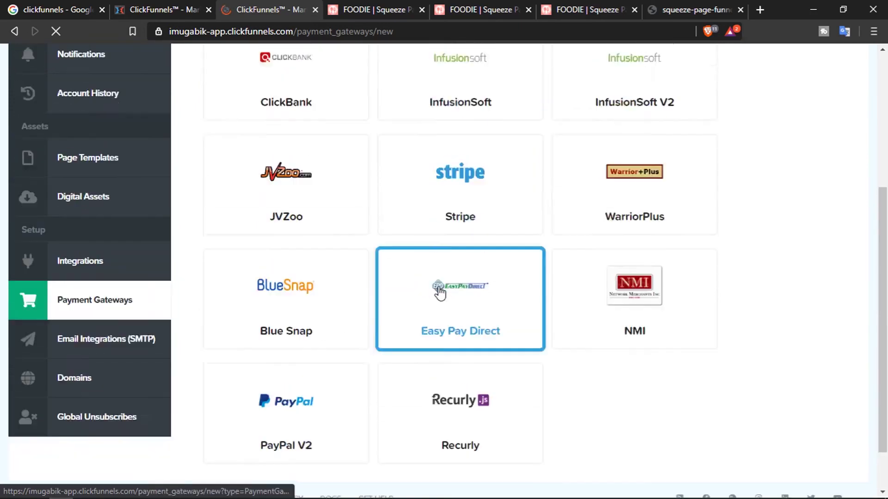
{"action": "scroll", "coordinate": [372, 305], "scroll_direction": "down", "scroll_amount": 3}
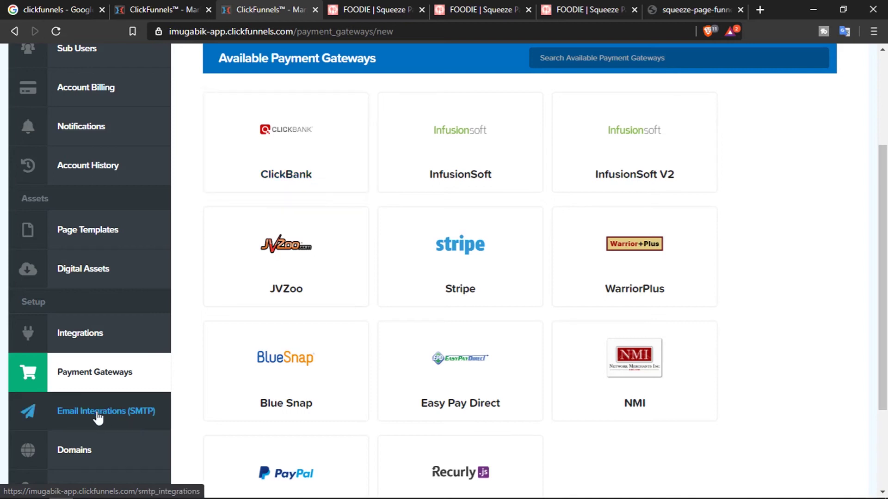
{"action": "scroll", "coordinate": [98, 417], "scroll_direction": "down", "scroll_amount": 3}
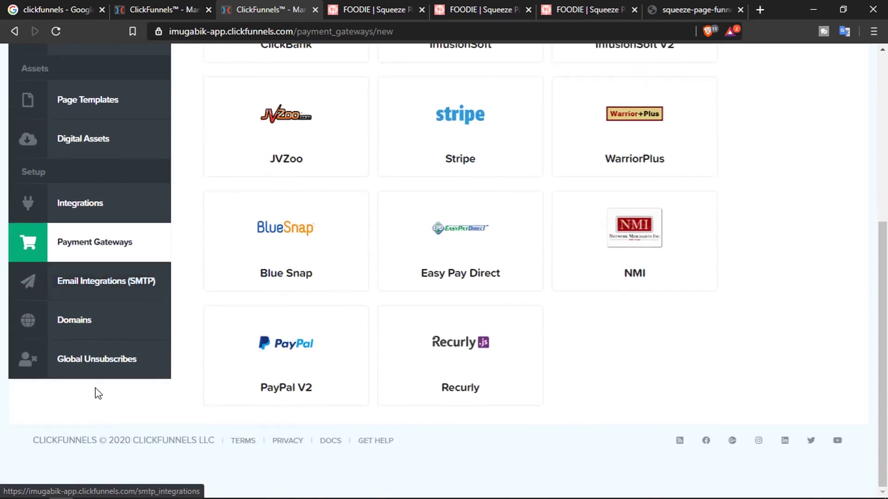
- Open the domain settings, choose to register a new domain, and search the available domains for the account owner's name
{"action": "left_click", "coordinate": [96, 329]}
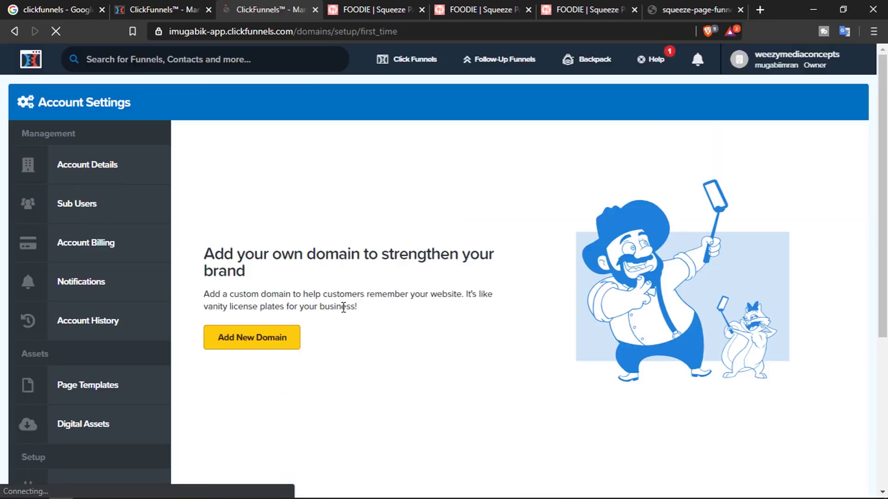
{"action": "left_click", "coordinate": [269, 347]}
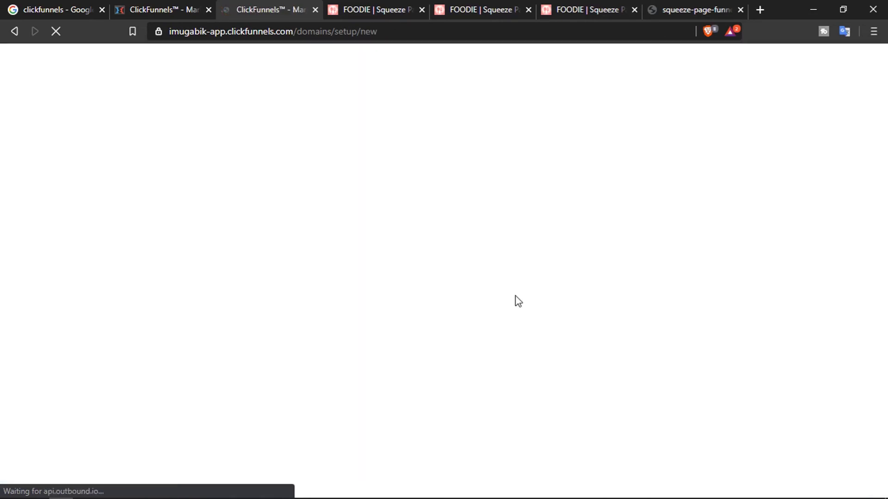
{"action": "scroll", "coordinate": [673, 300], "scroll_direction": "down", "scroll_amount": 3}
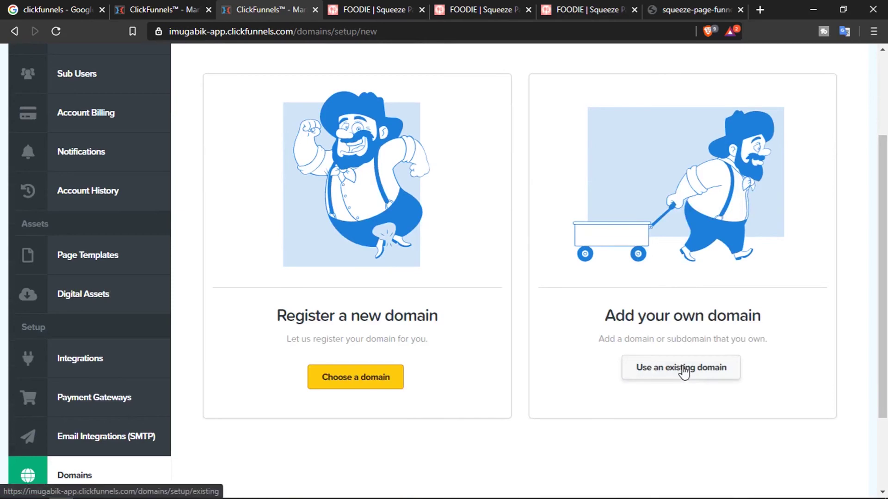
{"action": "left_click", "coordinate": [358, 388]}
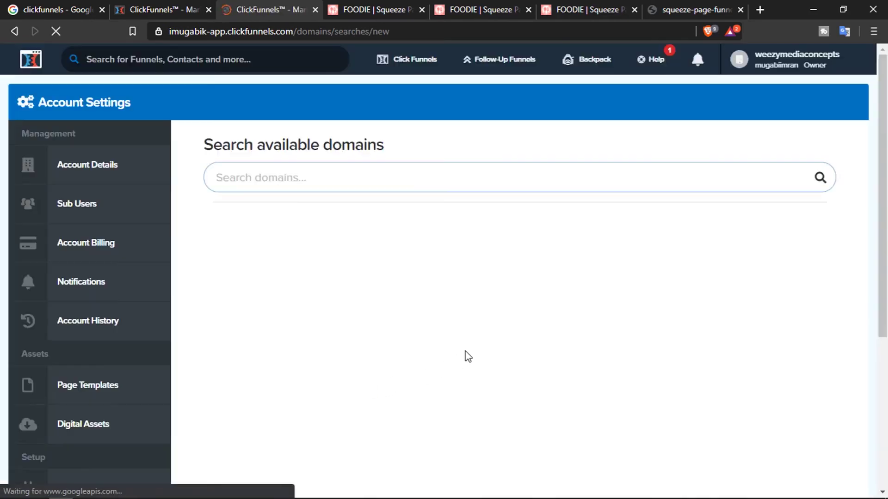
{"action": "type", "text": "mugabiimran"}
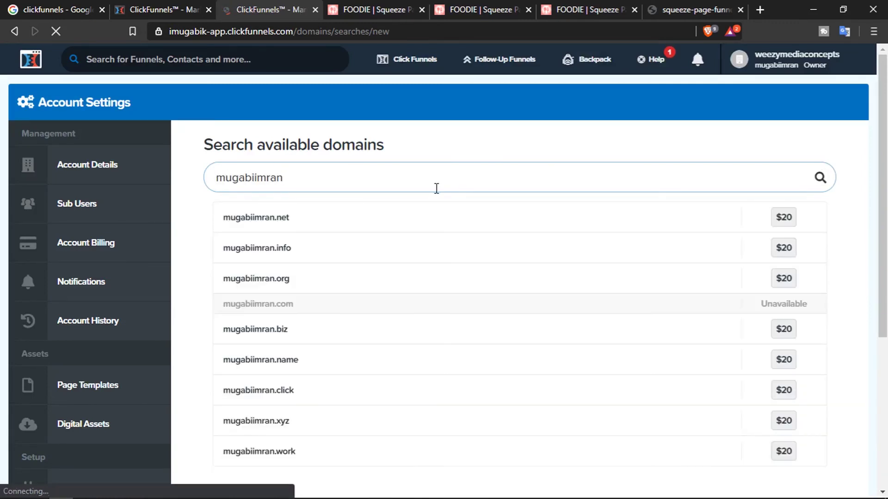
- Select the .net domain from the search results and try to purchase its registration for $20
{"action": "double_click", "coordinate": [344, 174]}
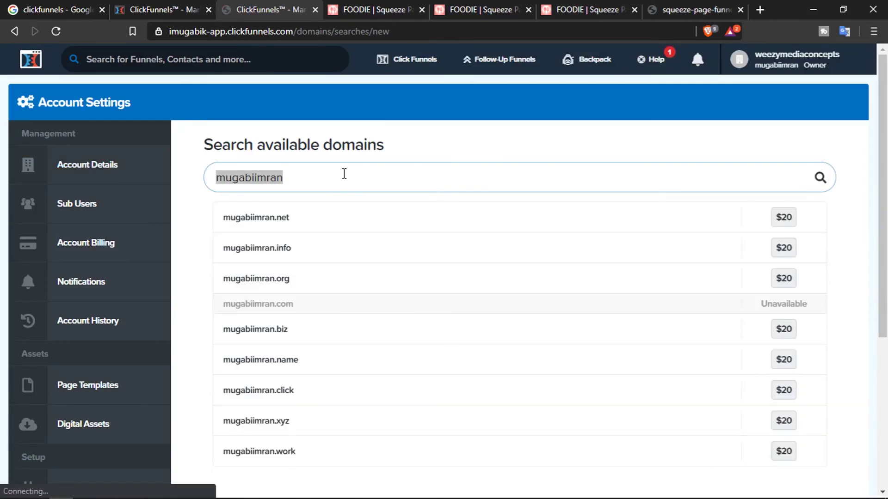
{"action": "left_click", "coordinate": [780, 223]}
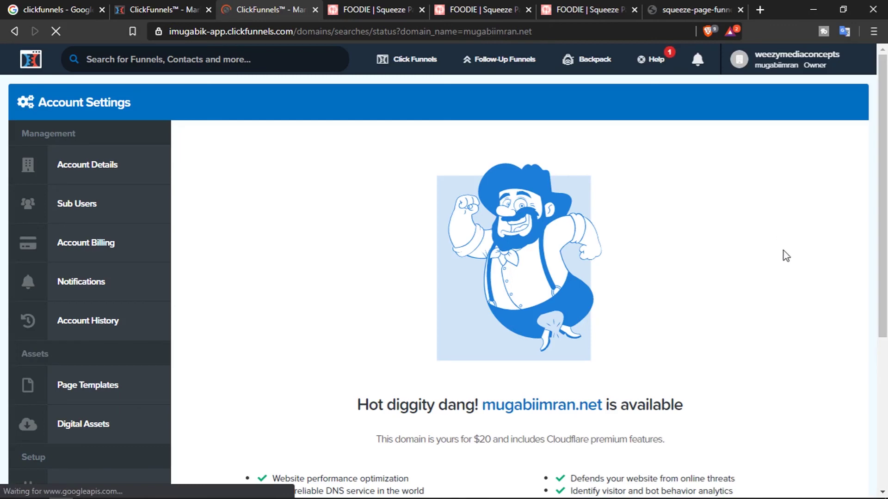
{"action": "scroll", "coordinate": [785, 259], "scroll_direction": "down", "scroll_amount": 4}
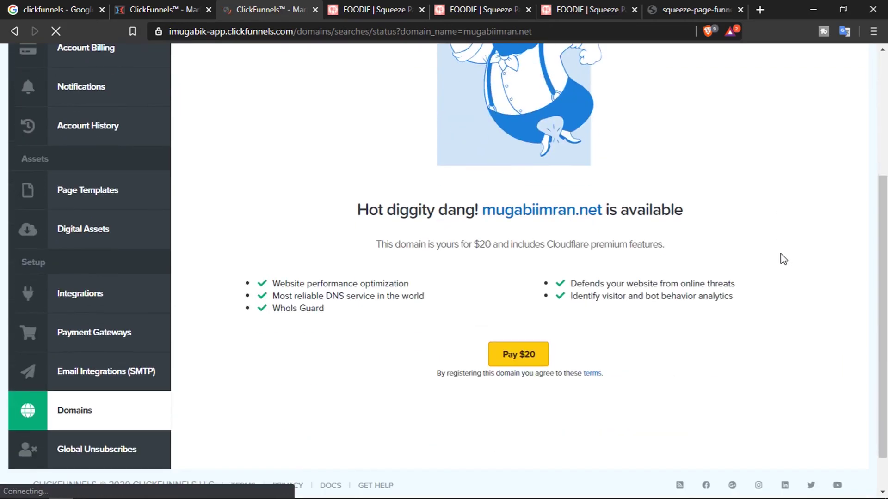
{"action": "left_click", "coordinate": [504, 355]}
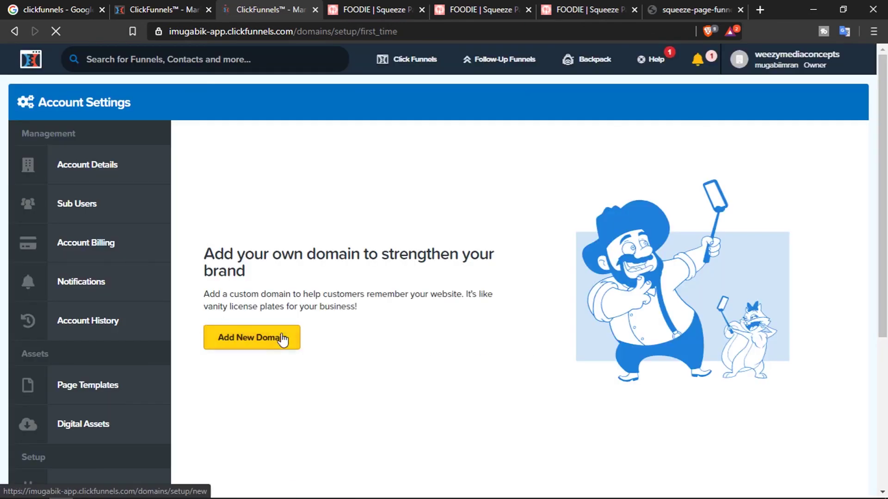
- Add an existing domain to the account, entering the owner's own www .com address
{"action": "left_click", "coordinate": [283, 339]}
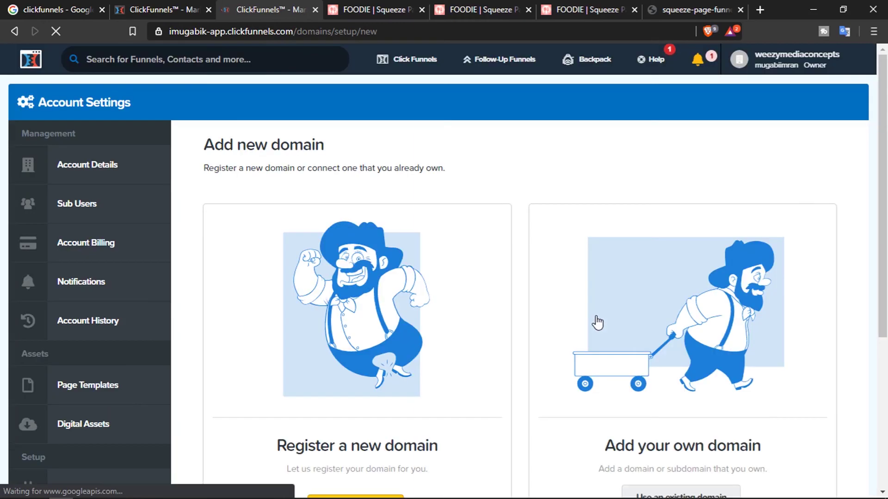
{"action": "scroll", "coordinate": [598, 322], "scroll_direction": "down", "scroll_amount": 3}
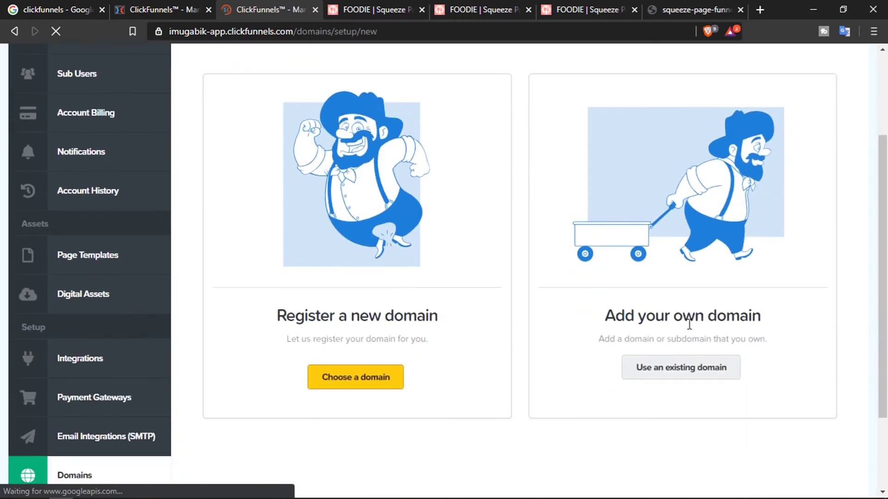
{"action": "left_click", "coordinate": [699, 369]}
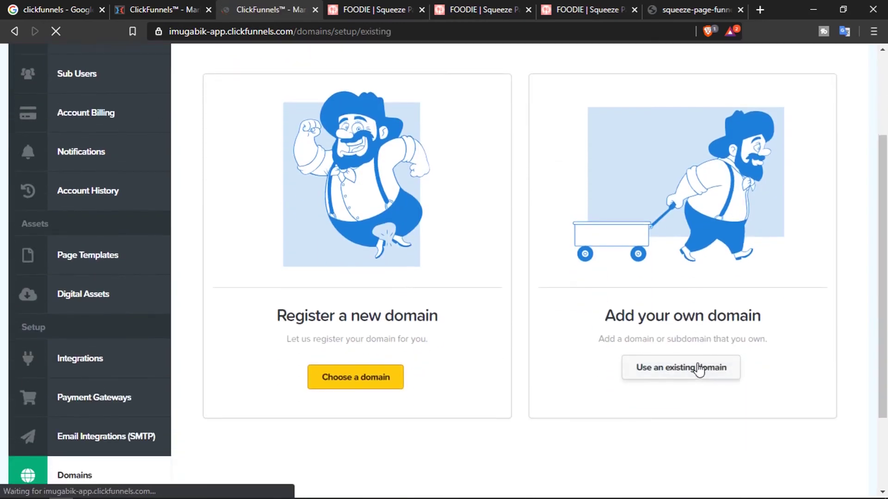
{"action": "left_click", "coordinate": [309, 178]}
{"action": "type", "text": "www.mugabiimran.com"}
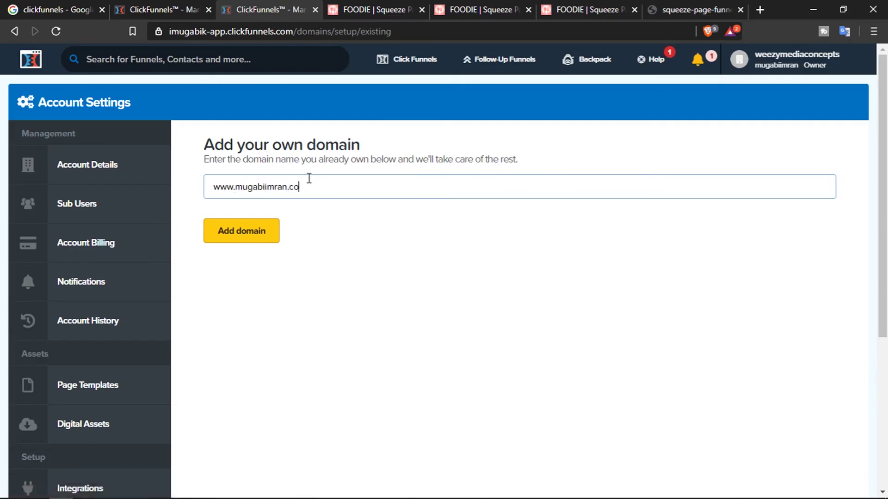
{"action": "left_click", "coordinate": [251, 235]}
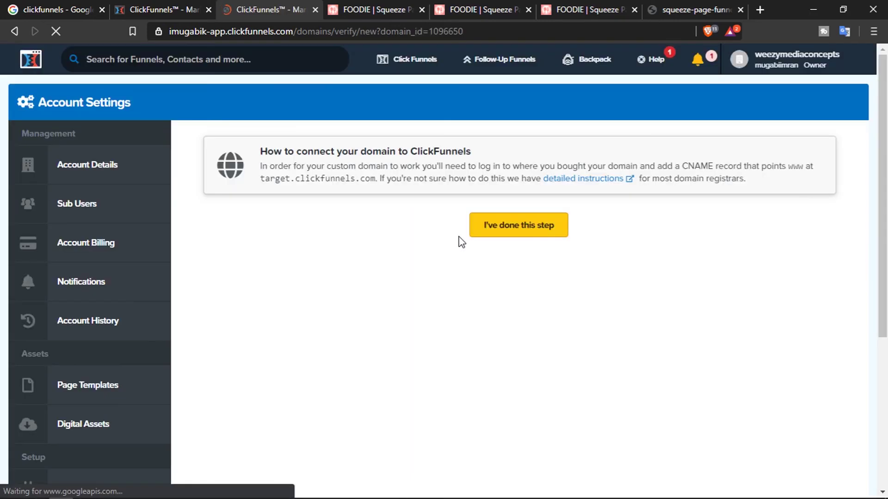
- Read the CNAME record instructions for connecting the domain and mark that step as done
{"action": "left_click_drag", "start_coordinate": [683, 166], "coordinate": [712, 167]}
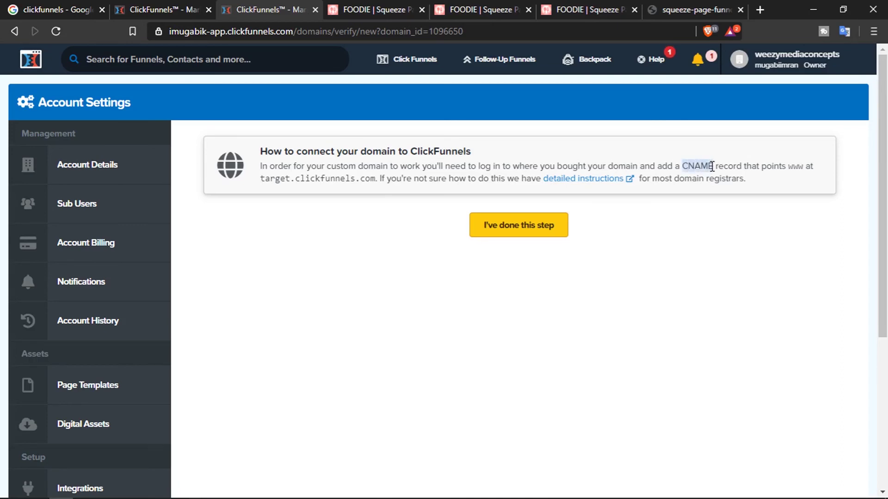
{"action": "left_click", "coordinate": [696, 167]}
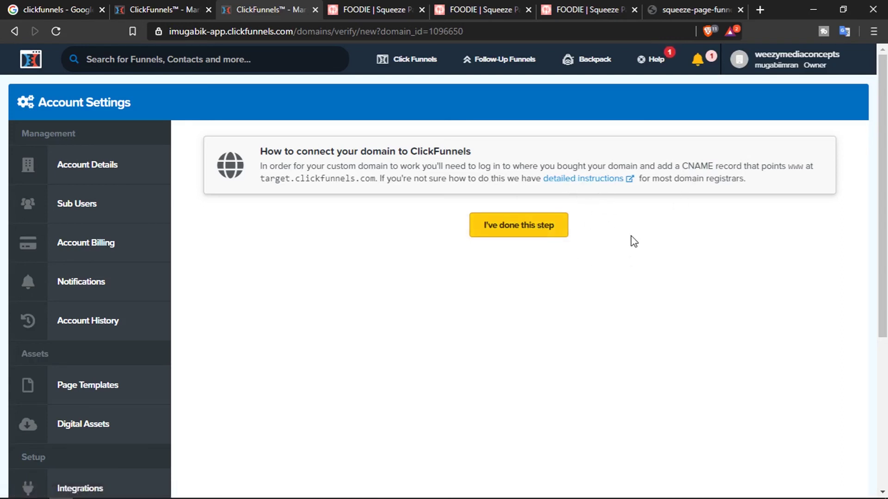
{"action": "left_click", "coordinate": [539, 235]}
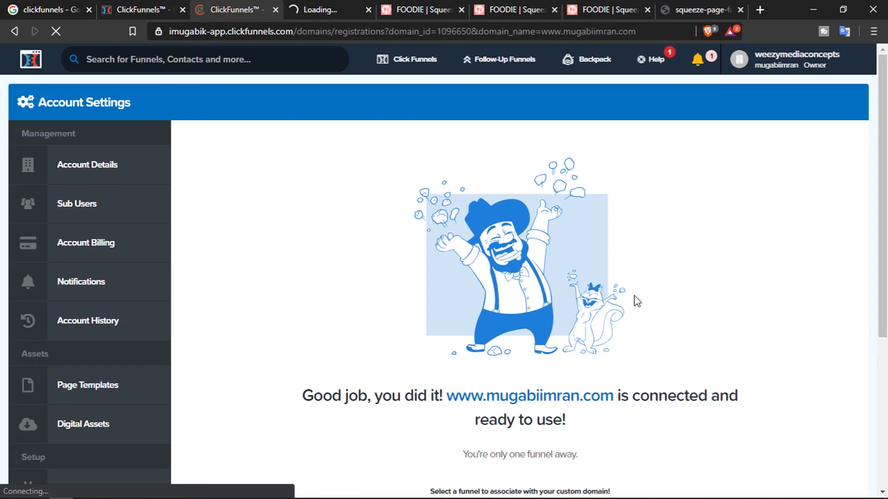
- Associate the last-listed FOODIE | Squeeze Page Funnel with the connected custom domain
{"action": "scroll", "coordinate": [637, 299], "scroll_direction": "down", "scroll_amount": 3}
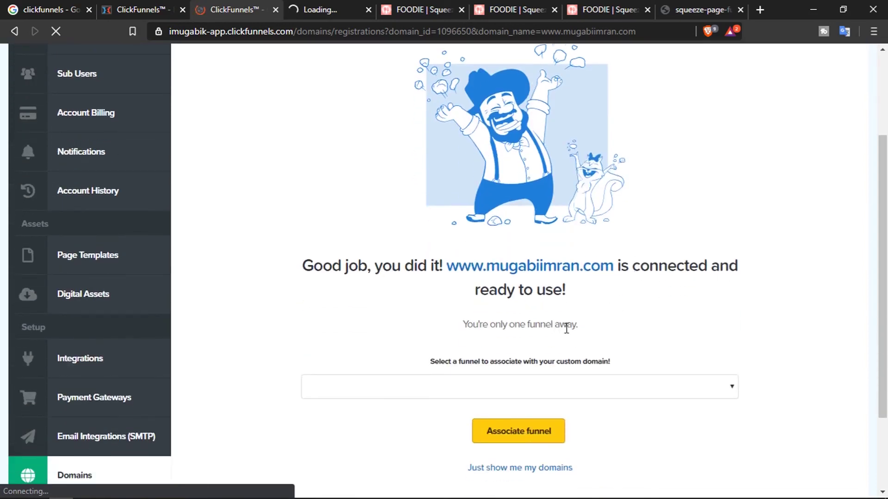
{"action": "scroll", "coordinate": [606, 363], "scroll_direction": "down", "scroll_amount": 2}
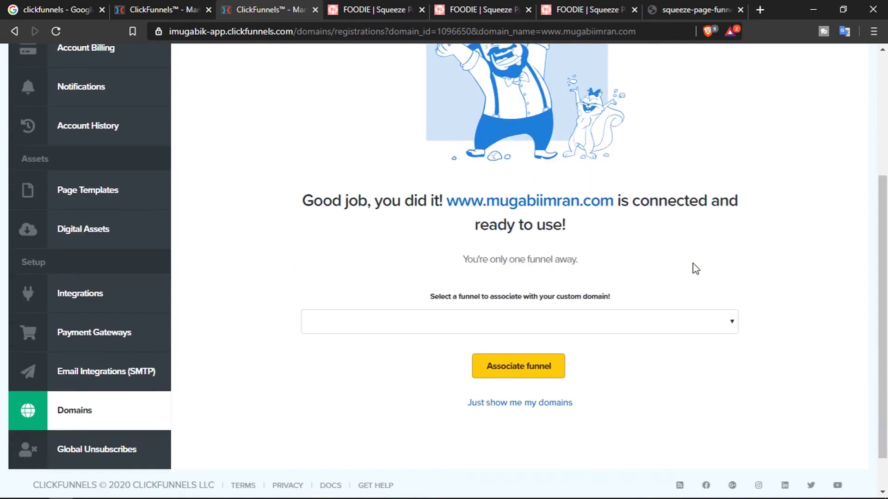
{"action": "left_click", "coordinate": [601, 328]}
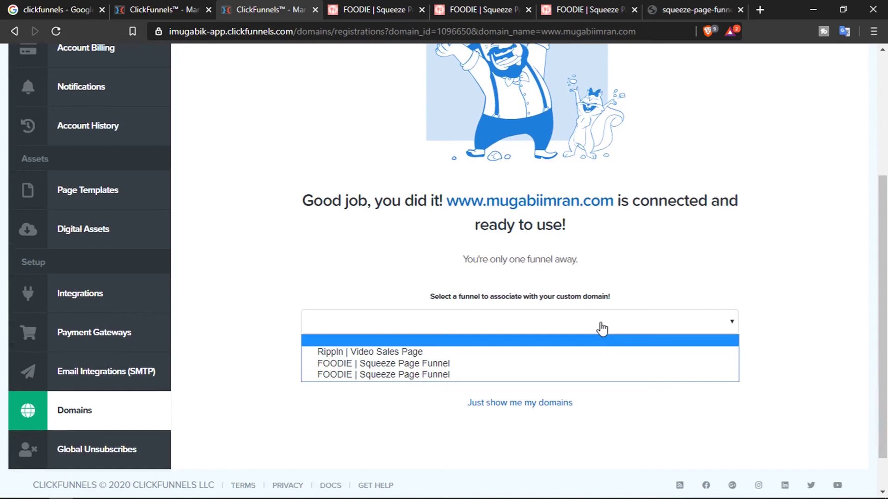
{"action": "left_click", "coordinate": [447, 372]}
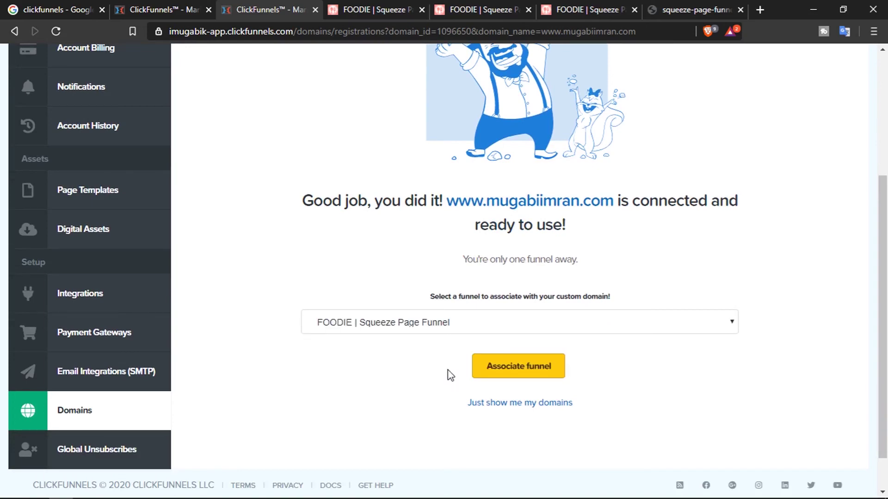
{"action": "left_click", "coordinate": [534, 371]}
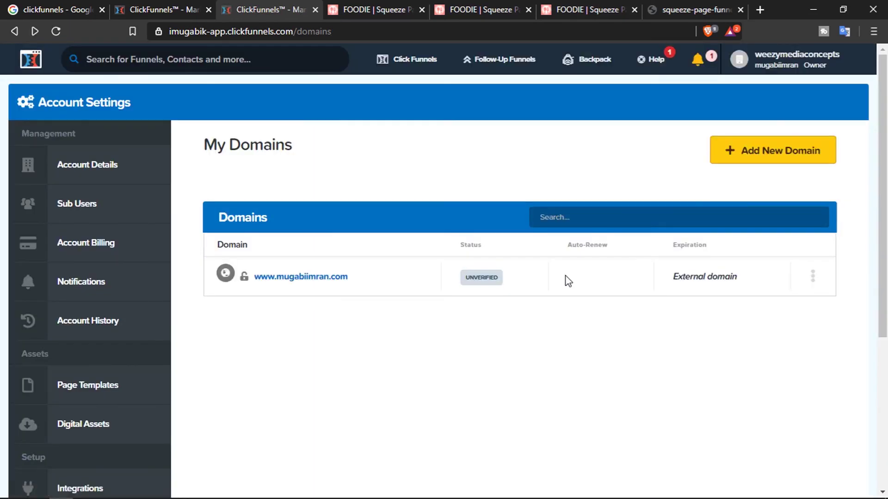
- Open the personal profile settings and view the managers under account sharing
{"action": "mouse_move", "coordinate": [789, 63]}
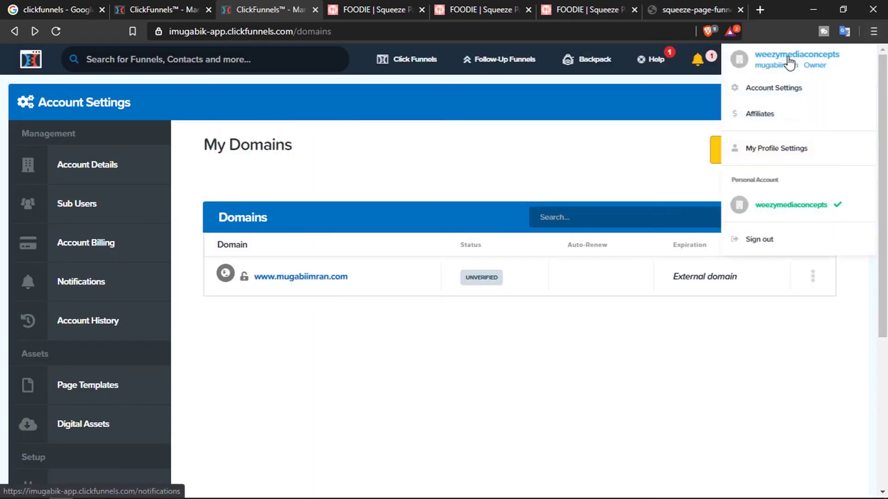
{"action": "left_click", "coordinate": [813, 148]}
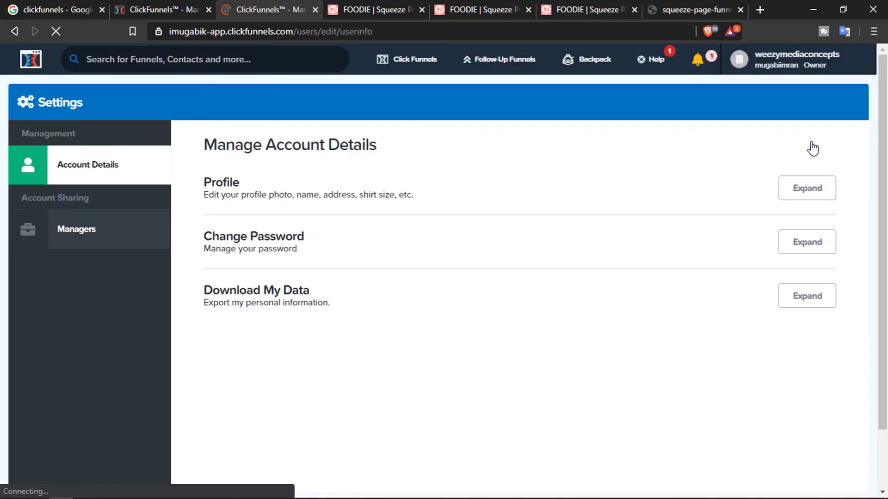
{"action": "left_click", "coordinate": [56, 241]}
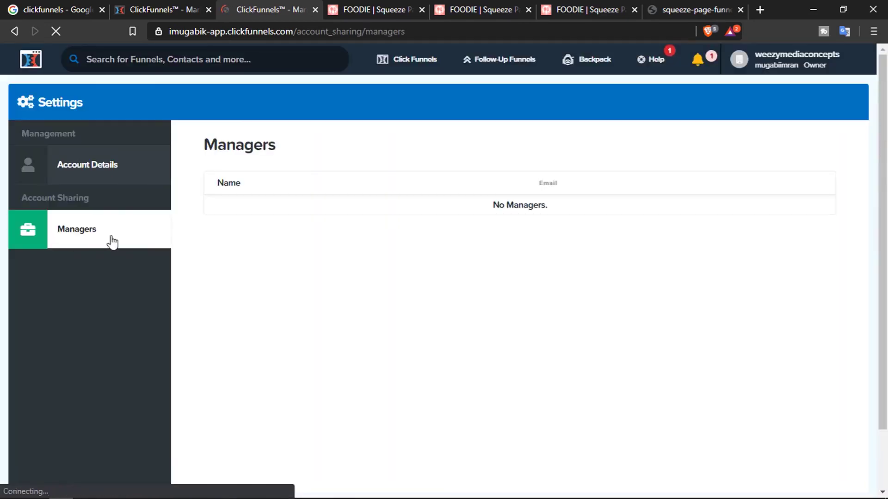
- Open the account's sub users, try sending an invitation with the email left blank, and close the invitation
{"action": "left_click", "coordinate": [786, 60]}
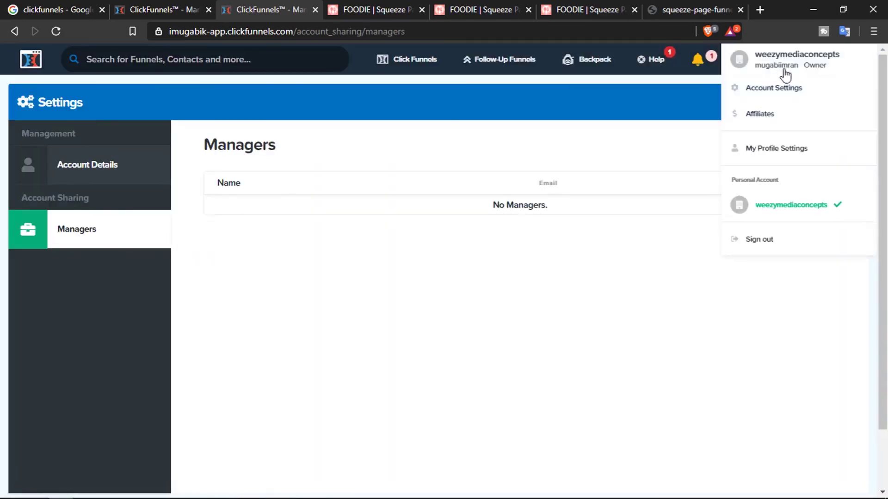
{"action": "left_click", "coordinate": [776, 99]}
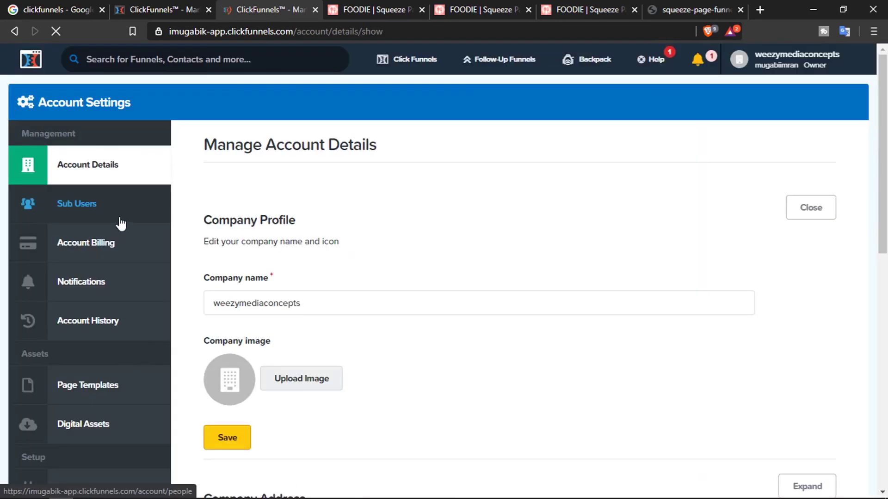
{"action": "left_click", "coordinate": [121, 224]}
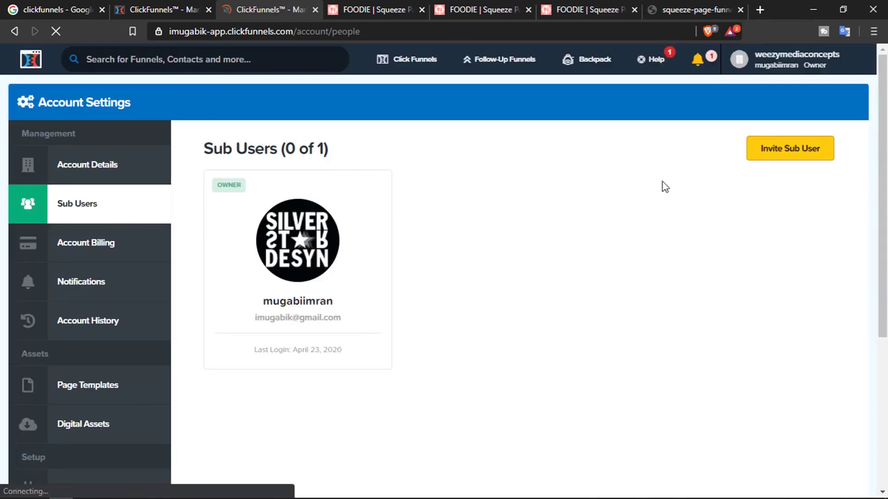
{"action": "left_click", "coordinate": [780, 158]}
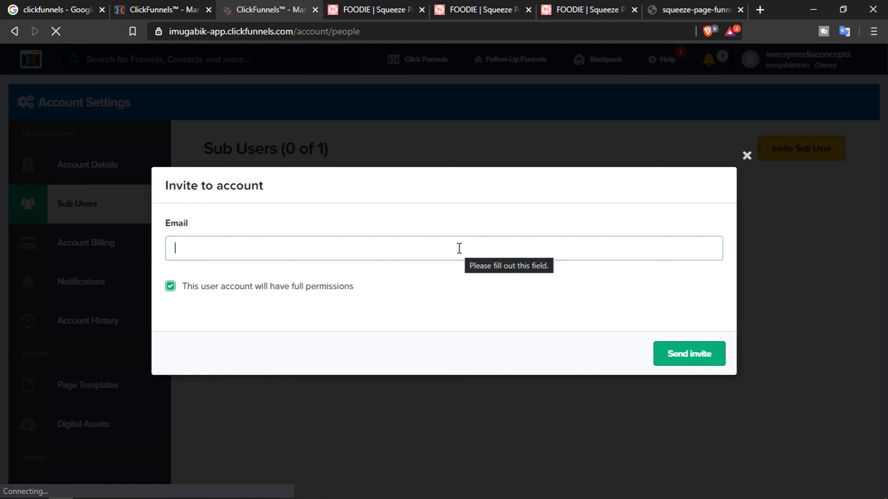
{"action": "left_click", "coordinate": [682, 364]}
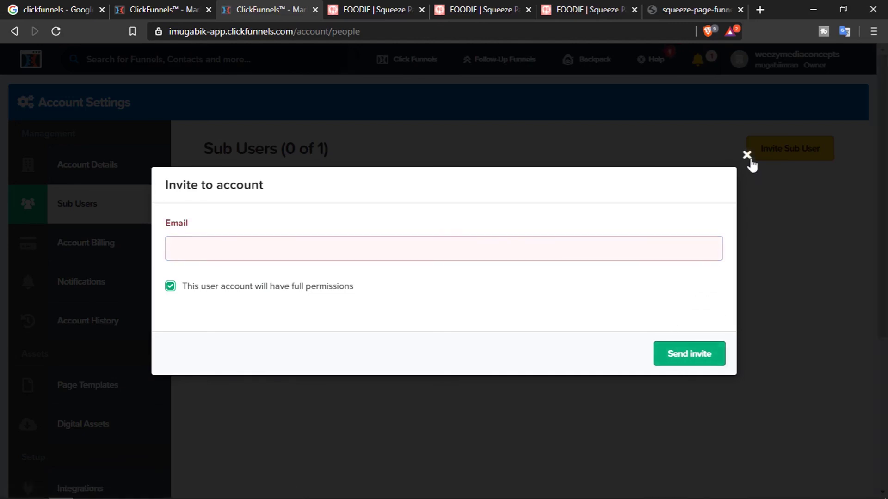
{"action": "left_click", "coordinate": [747, 155]}
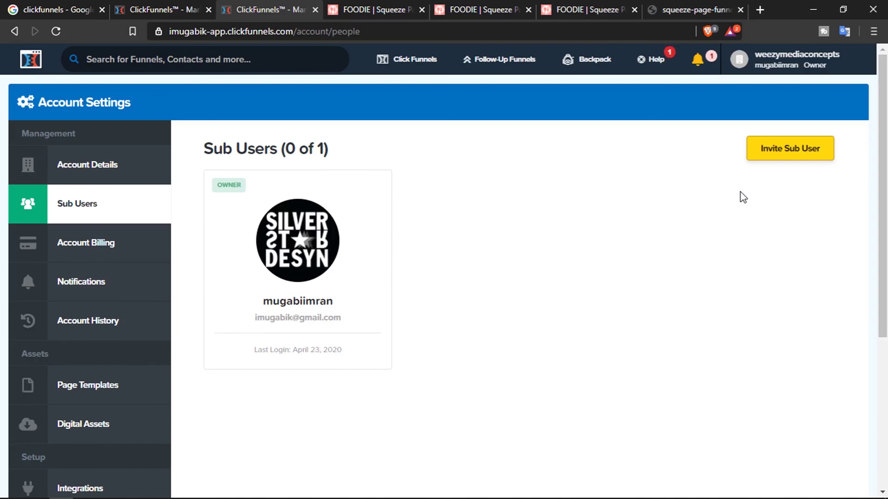
- Return to the main dashboard
{"action": "left_click", "coordinate": [27, 60]}
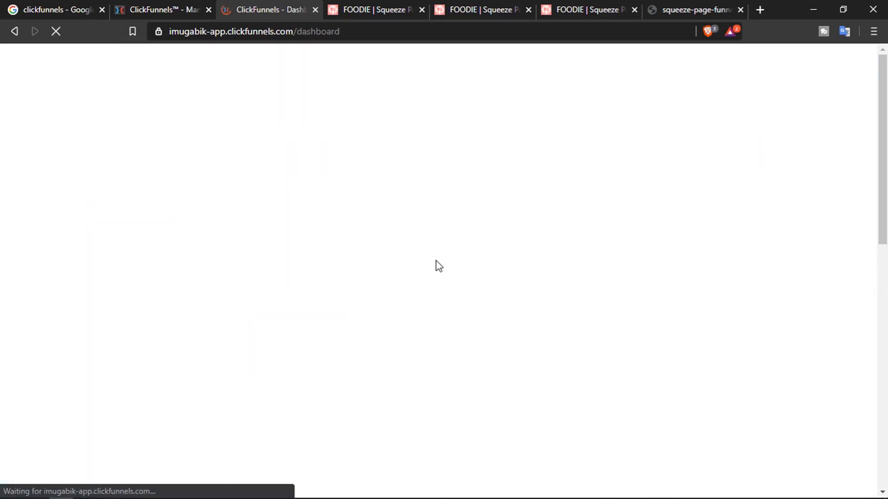